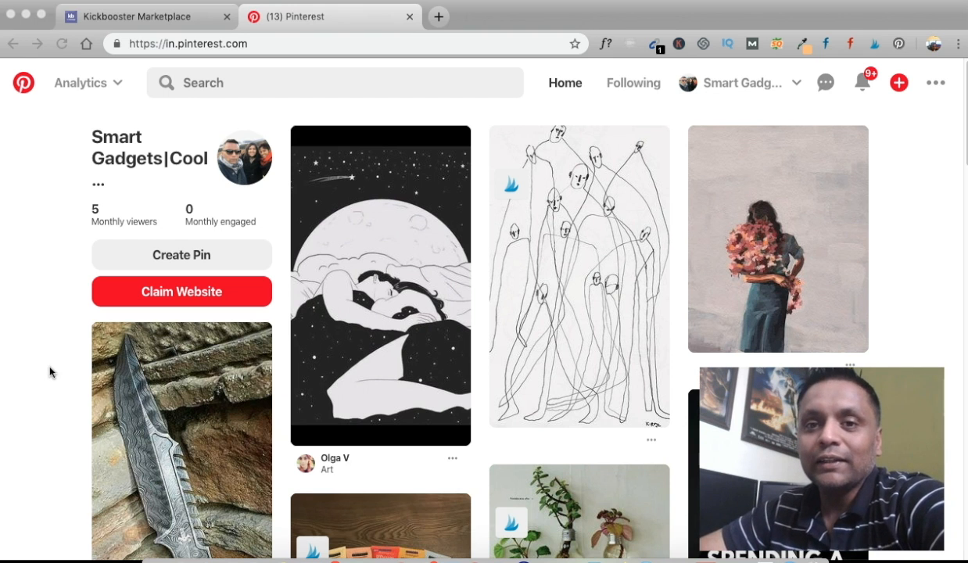
Step: Look through the pins in the Pinterest home feed and return to the start of the feed
scroll(49, 372, down, 5)
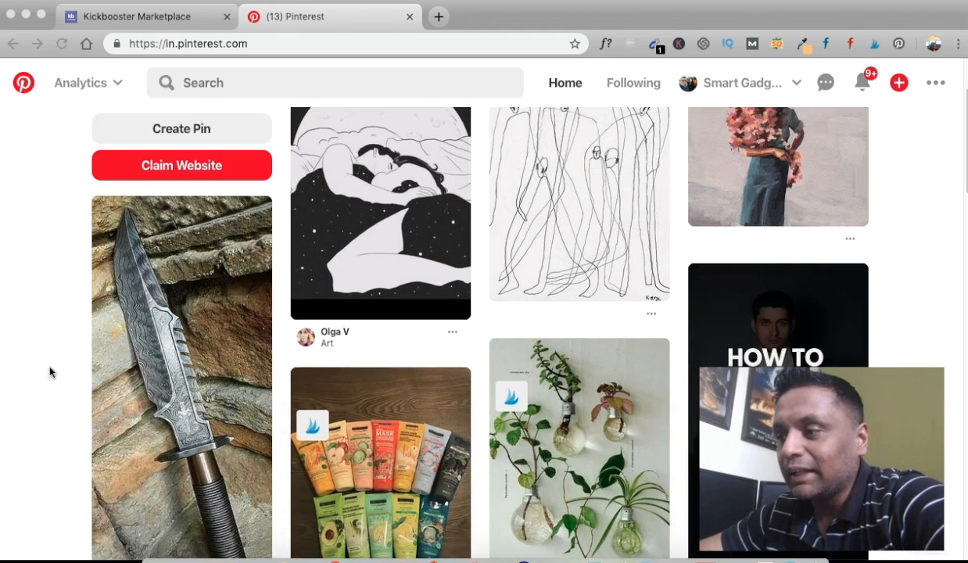
scroll(49, 372, down, 5)
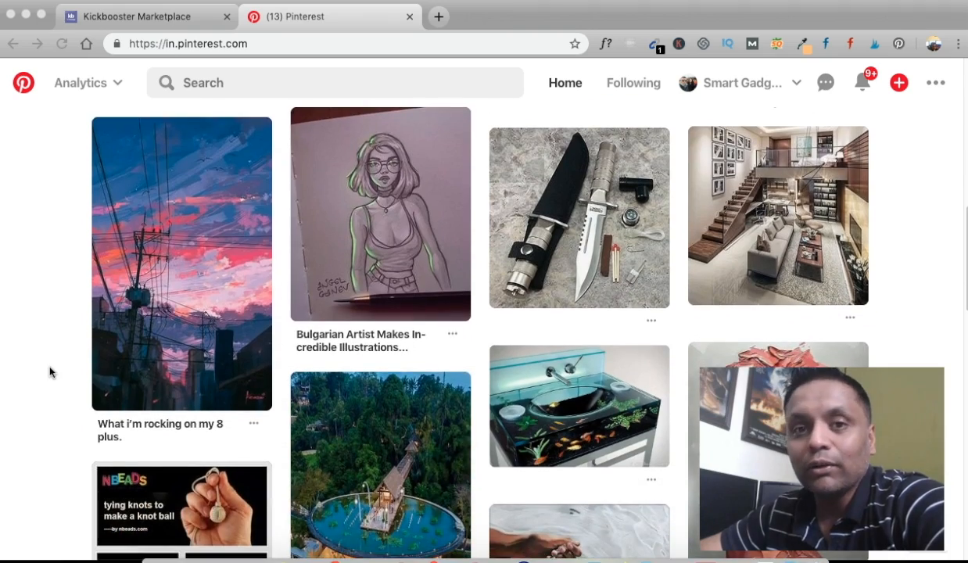
scroll(49, 372, down, 5)
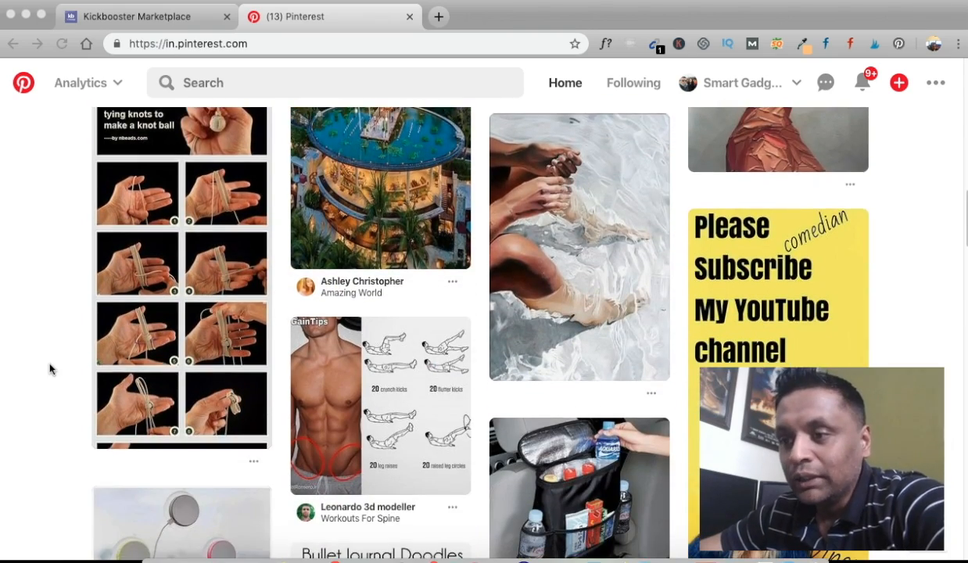
scroll(49, 369, down, 6)
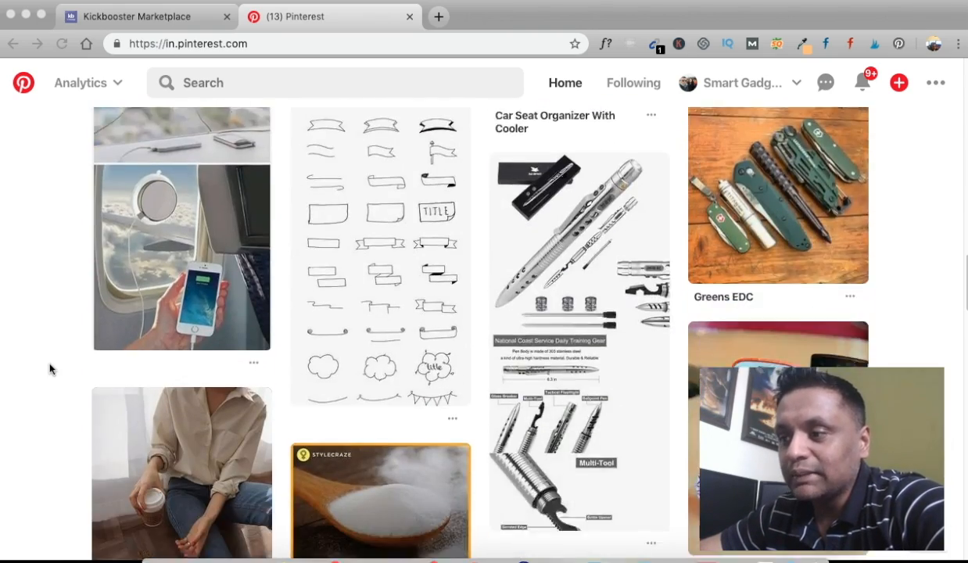
scroll(49, 369, down, 2)
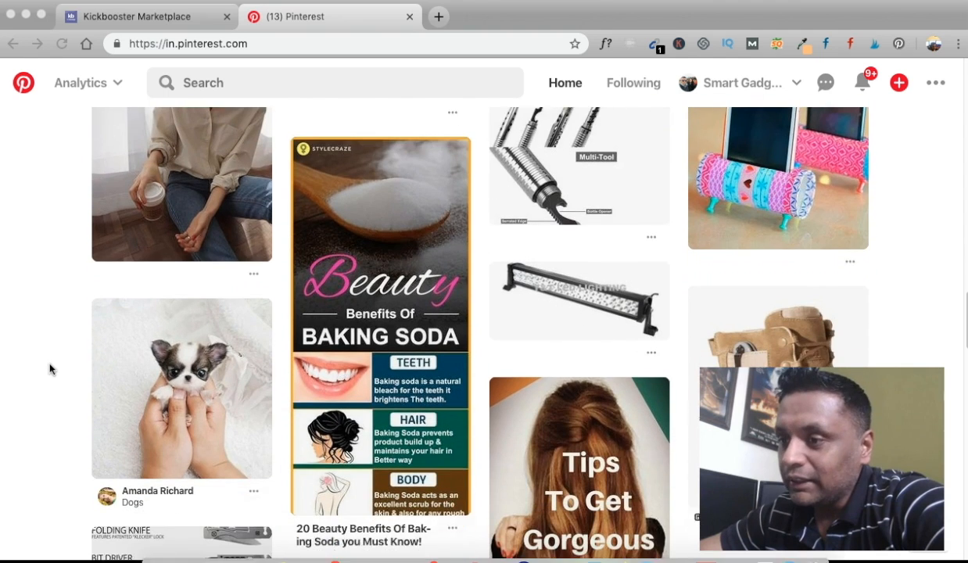
scroll(49, 369, down, 2)
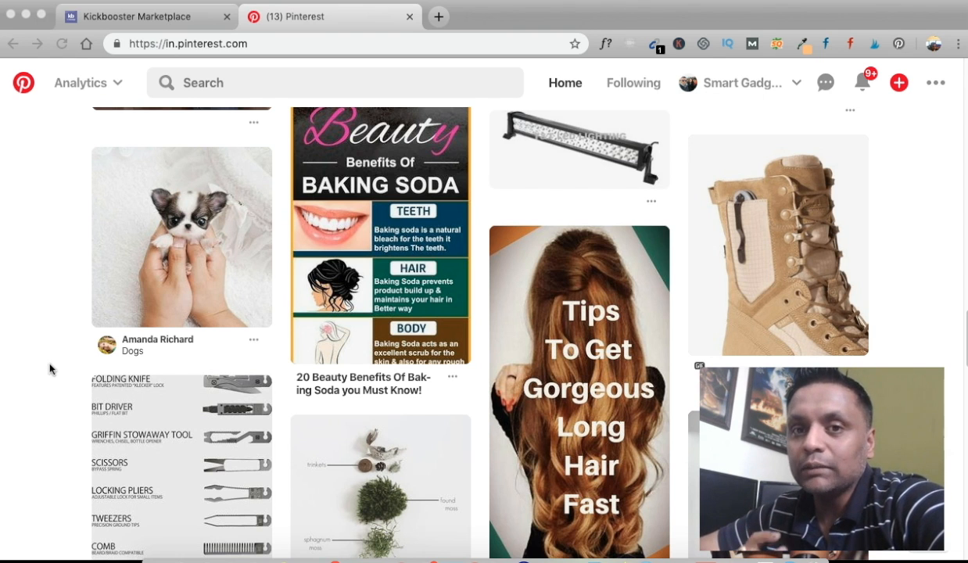
scroll(49, 368, up, 10)
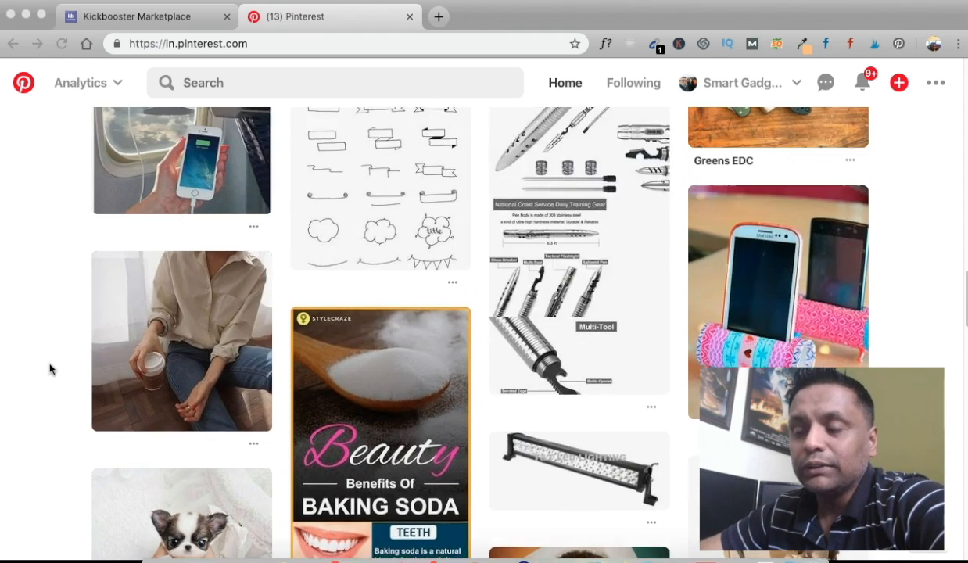
scroll(49, 374, up, 10)
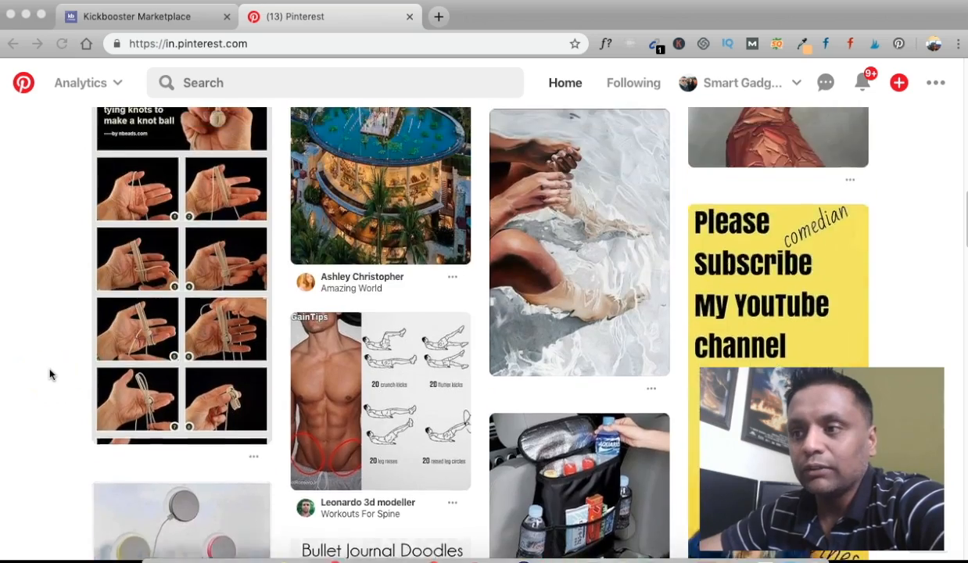
scroll(49, 373, up, 10)
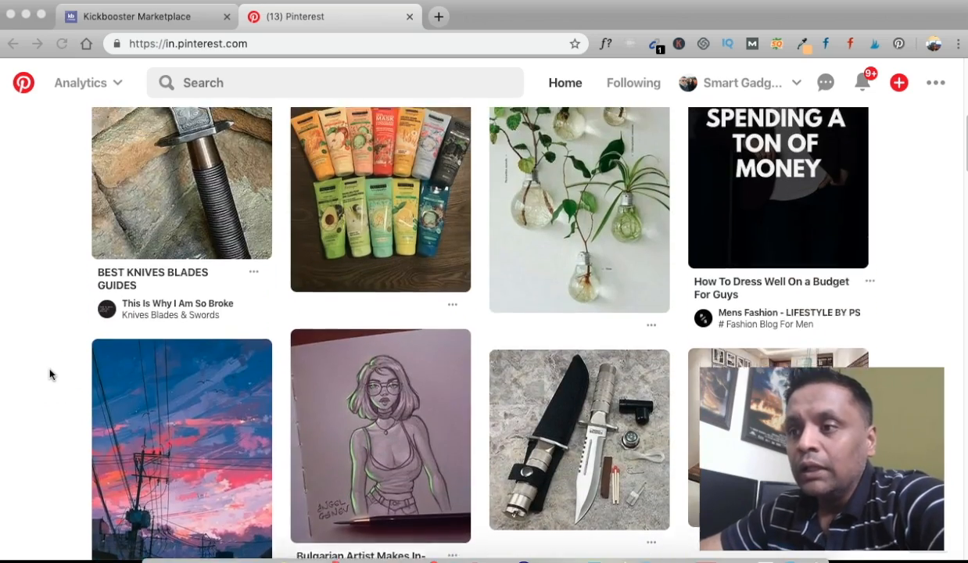
scroll(49, 374, up, 5)
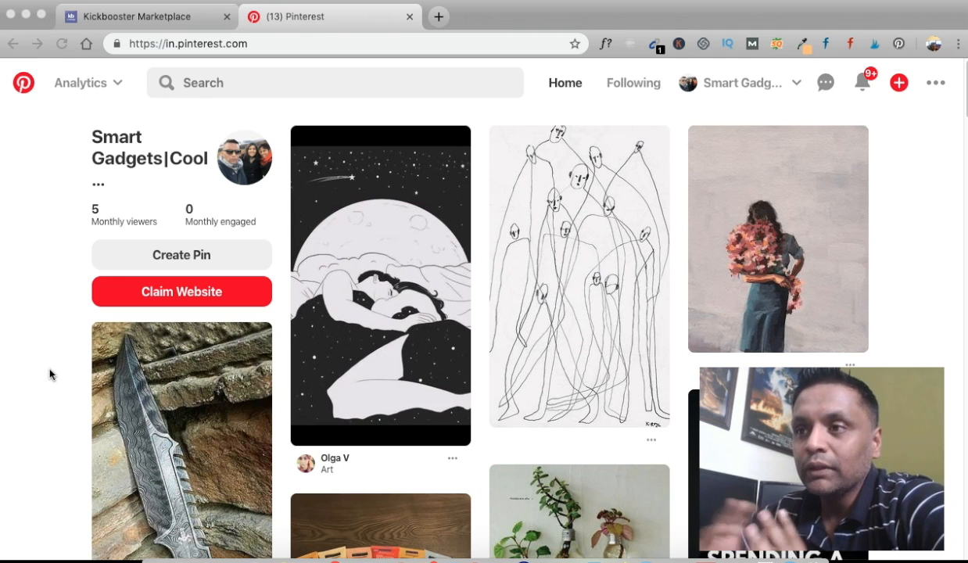
Step: Open canva.com in a new browser tab
click(439, 17)
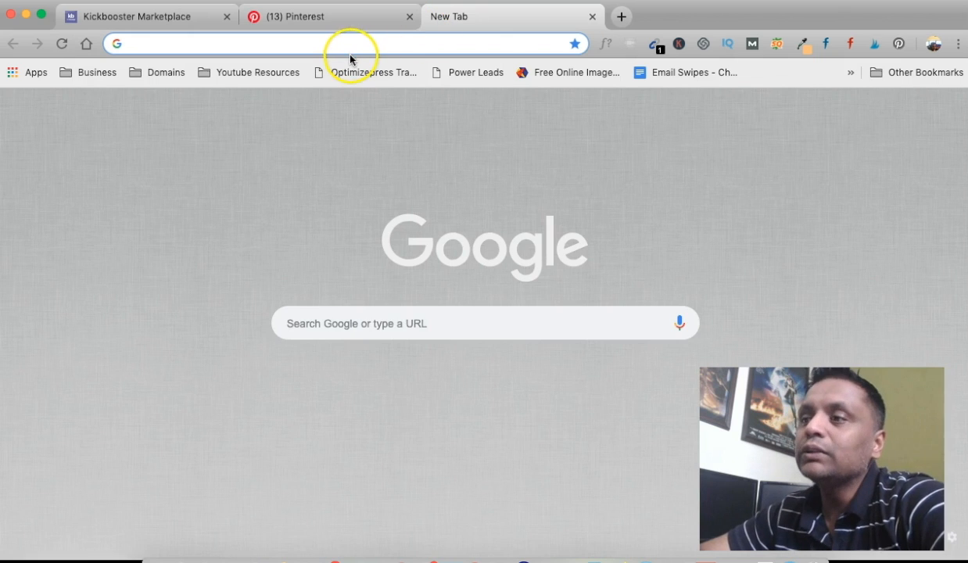
text(canva.com)
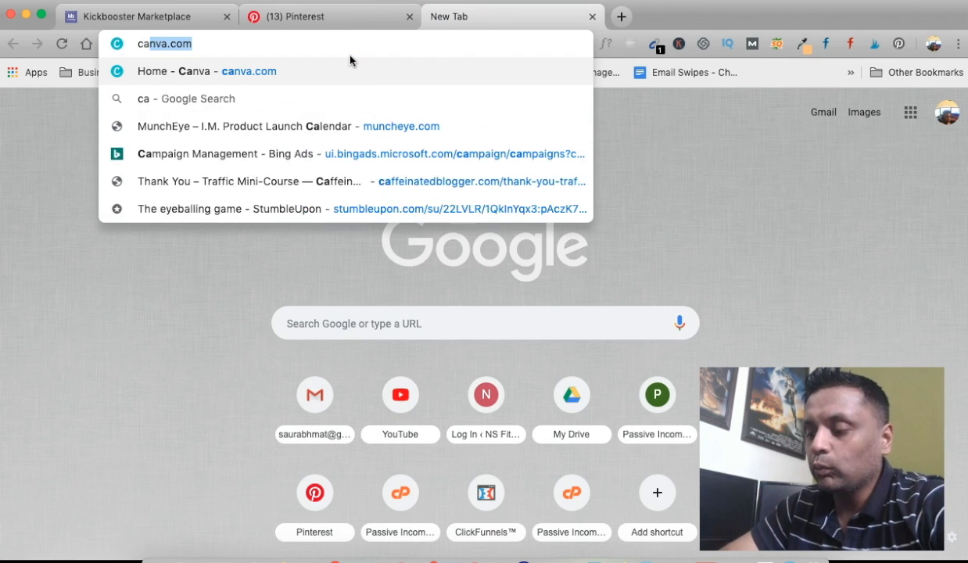
key(Return)
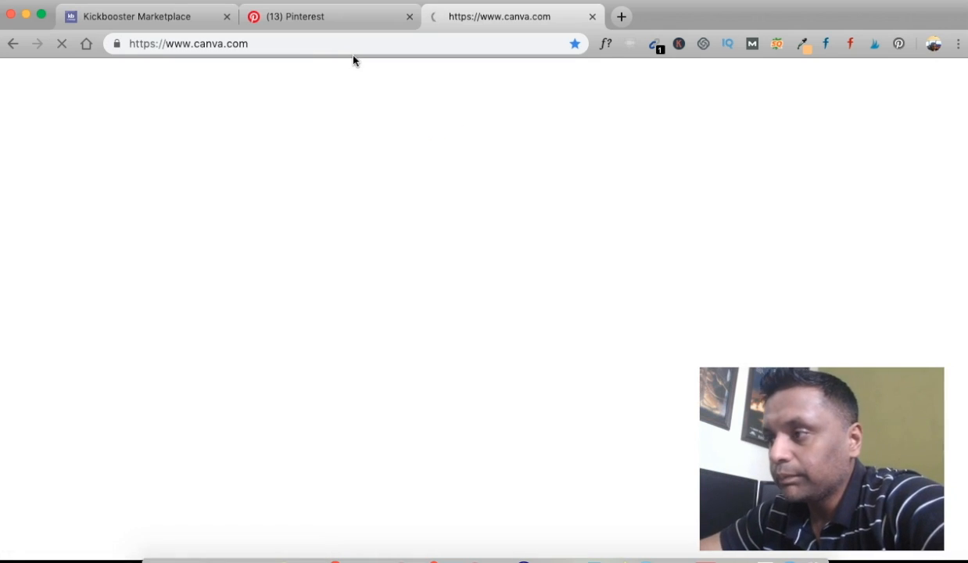
Step: Search Canva's design types for "pinte" and create a new Pinterest Graphic design of 735 px × 1102 px
click(544, 179)
click(540, 195)
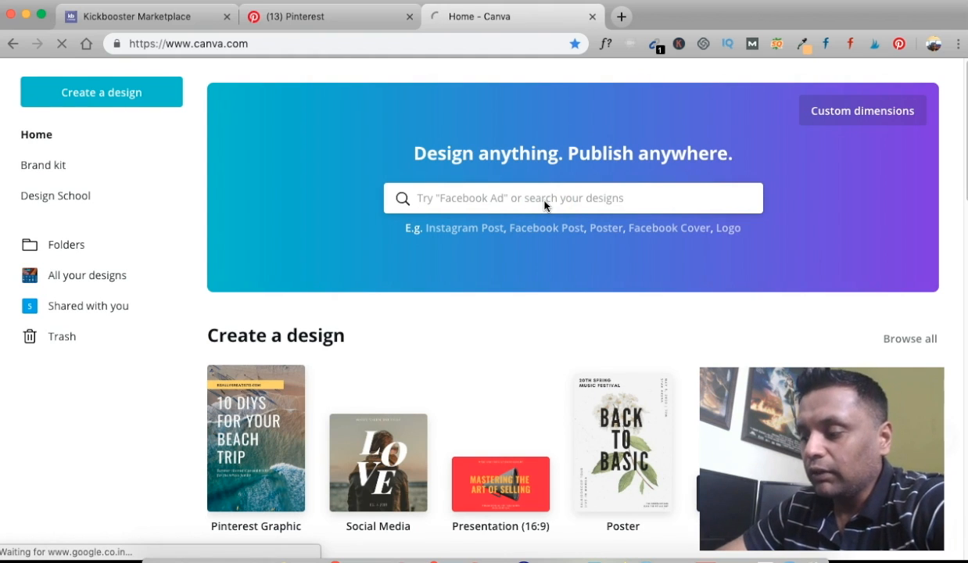
text(pinte)
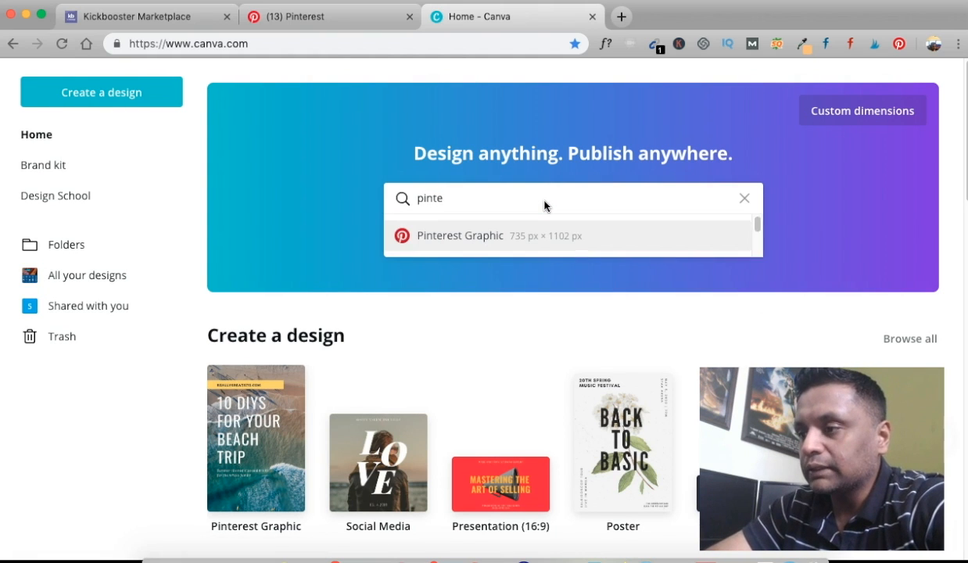
click(505, 245)
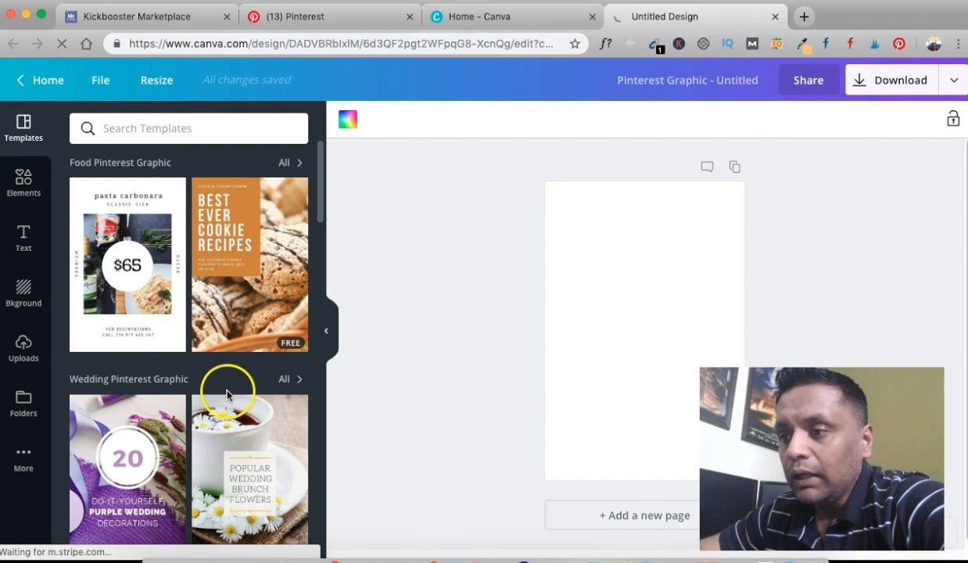
Step: Browse the Pinterest Graphic templates and apply the free "Top 10 Wedding Desserts" template to the blank page
scroll(227, 367, down, 3)
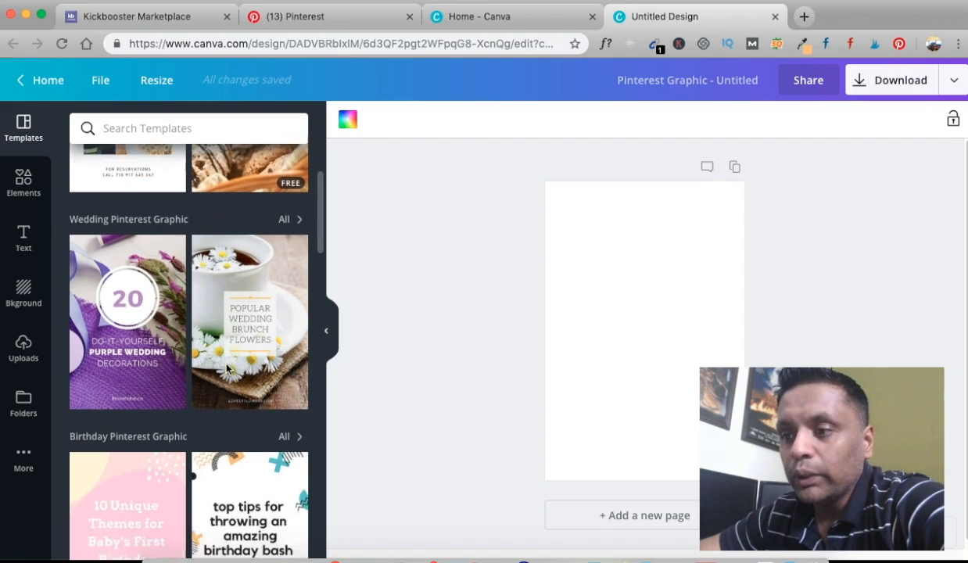
scroll(227, 367, down, 1)
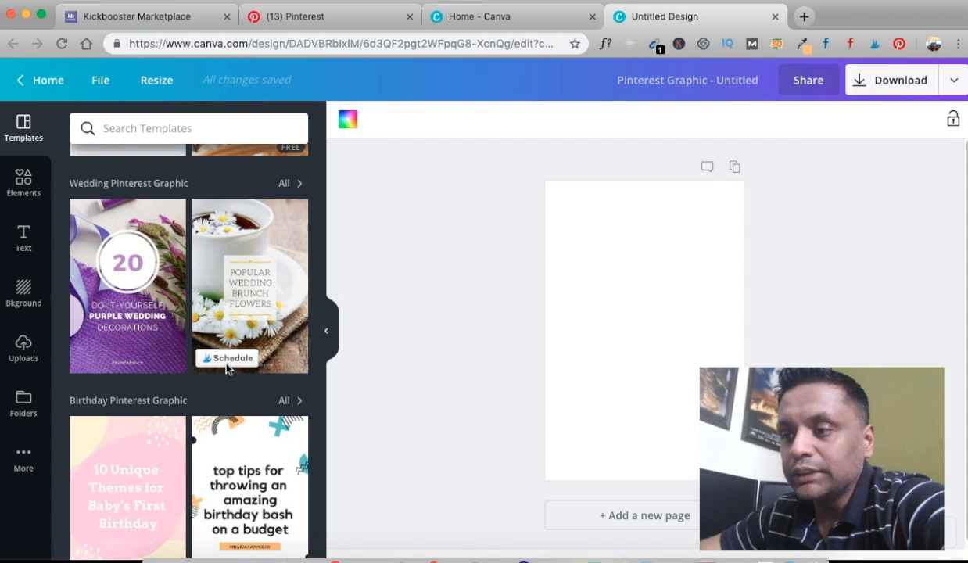
scroll(250, 453, down, 7)
scroll(250, 455, down, 8)
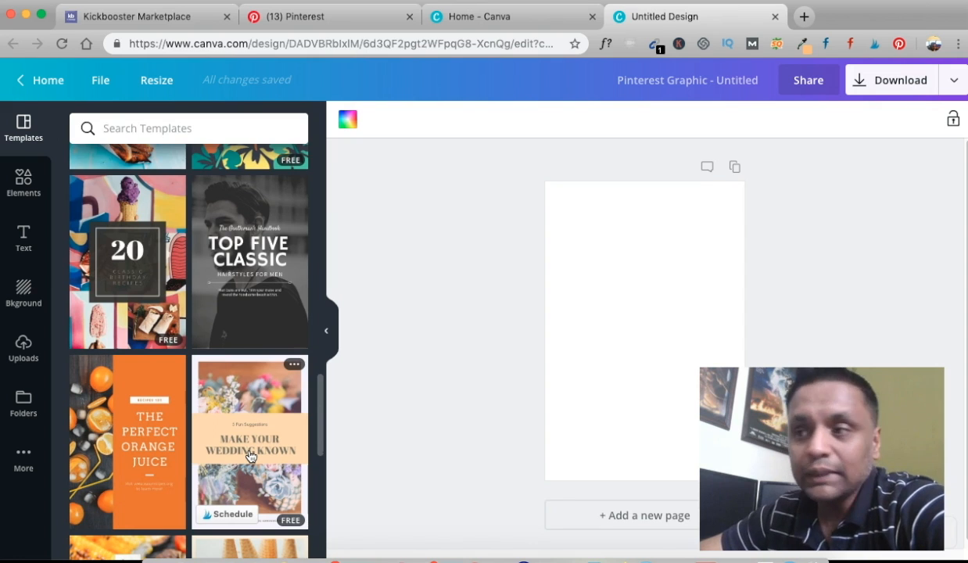
scroll(250, 455, down, 6)
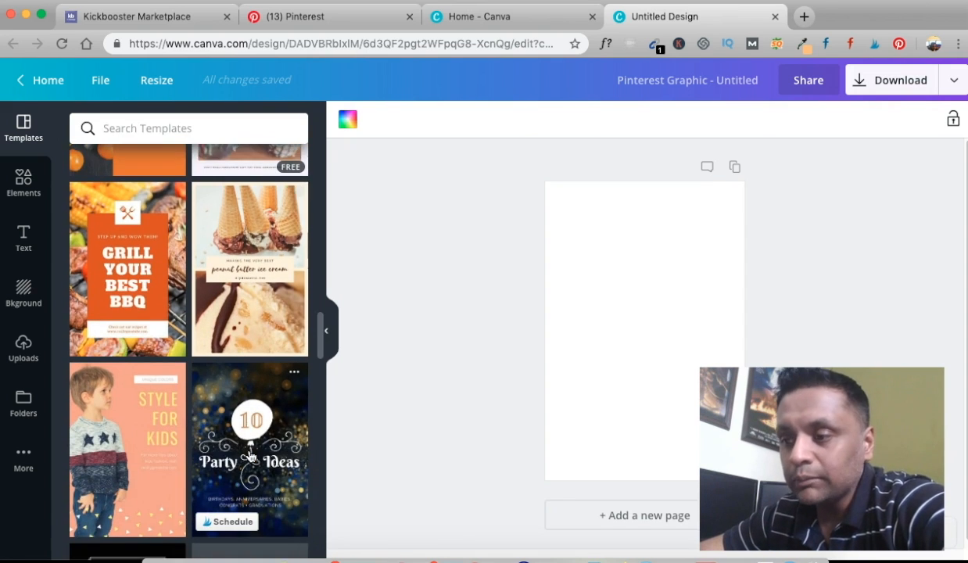
scroll(250, 456, down, 7)
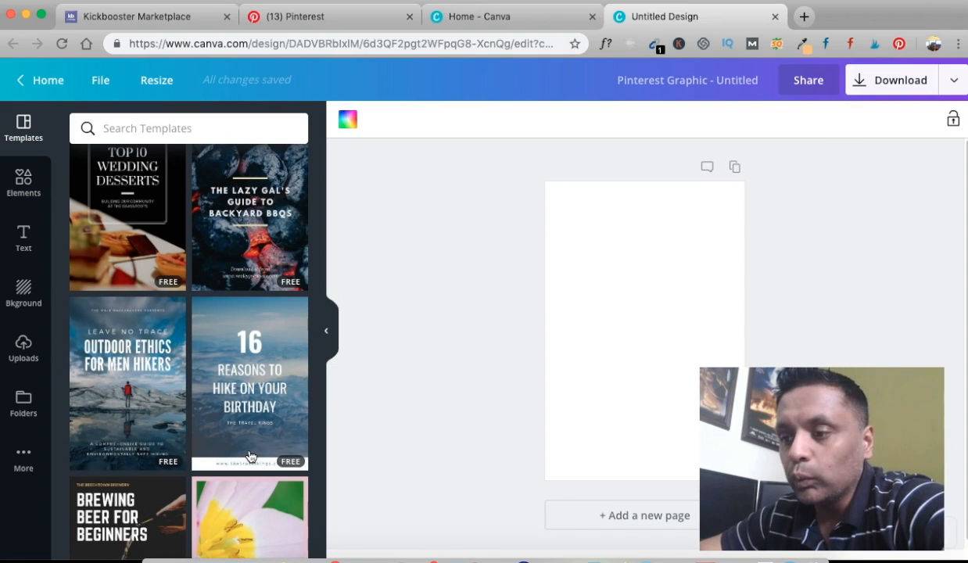
scroll(275, 339, down, 5)
scroll(275, 339, down, 3)
scroll(275, 339, up, 7)
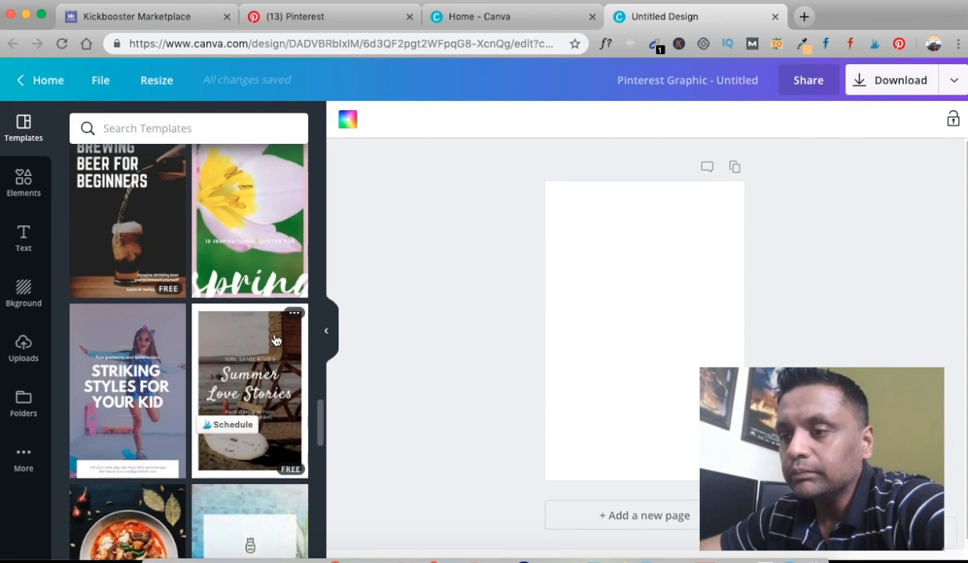
scroll(275, 339, up, 1)
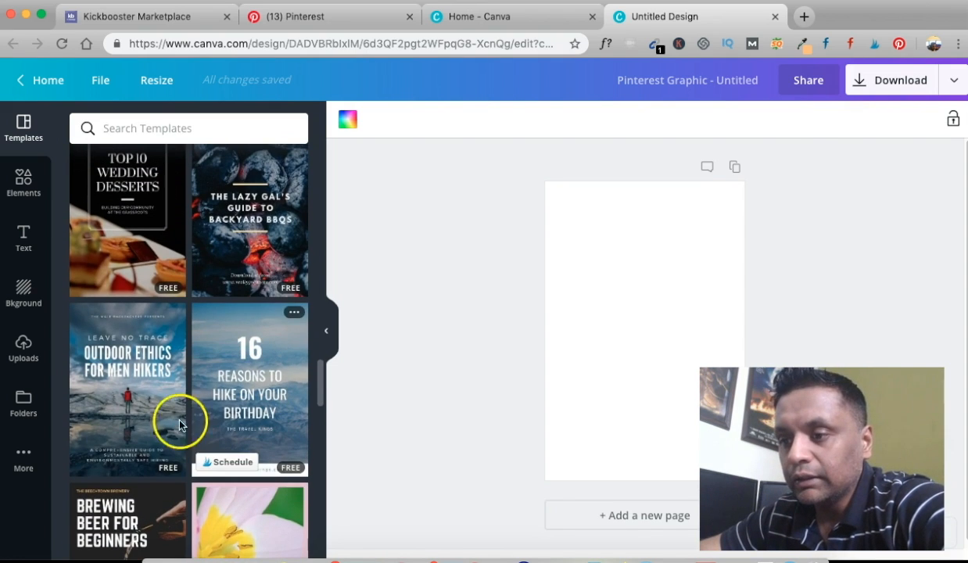
click(131, 257)
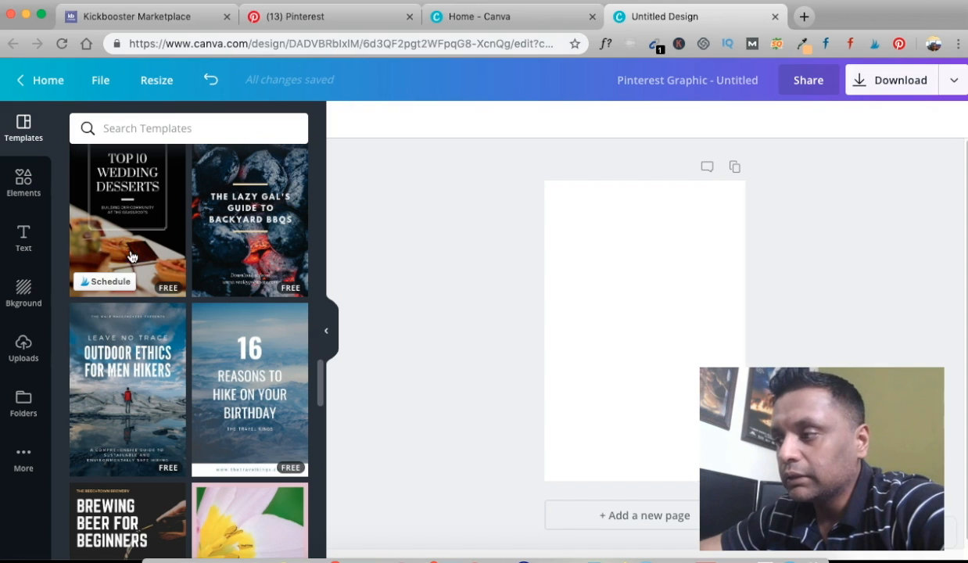
Step: Delete all elements of the wedding desserts template from the page, including its background image
drag(558, 275, 713, 318)
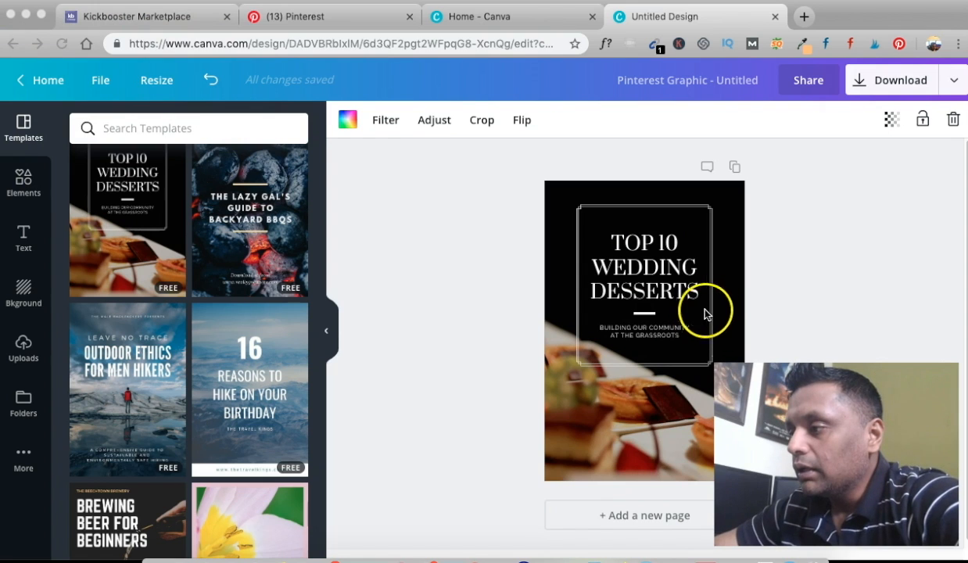
click(953, 119)
key(Delete)
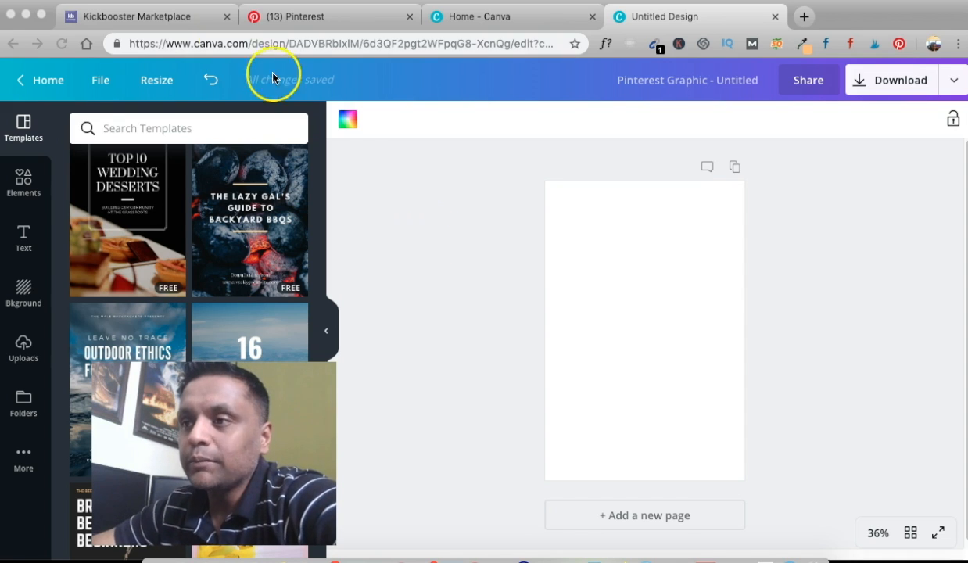
Step: Switch to the Kickbooster Marketplace, find the BLITZ Mini Tactical Pocket Knife campaign among the staff picks, and open its boost page
click(182, 15)
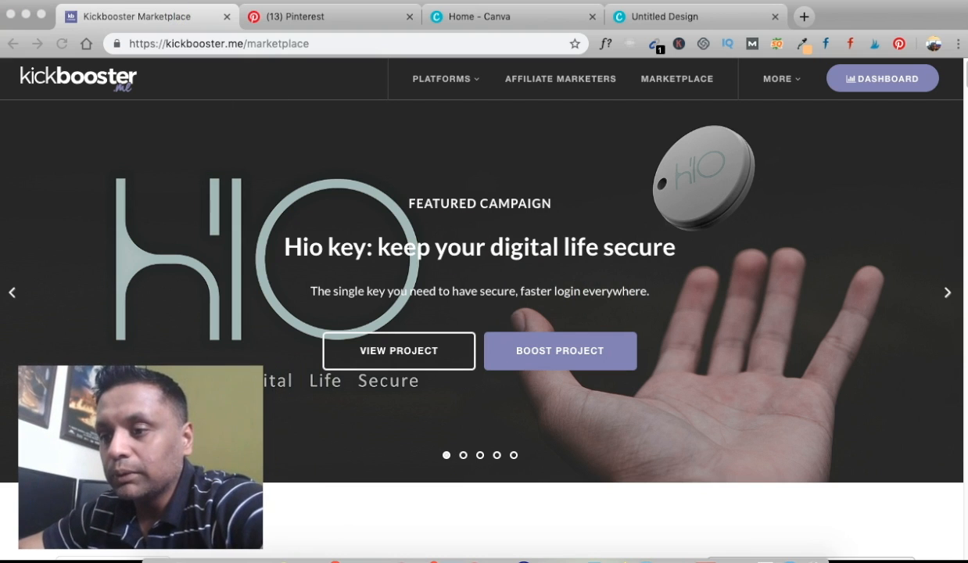
scroll(628, 471, down, 10)
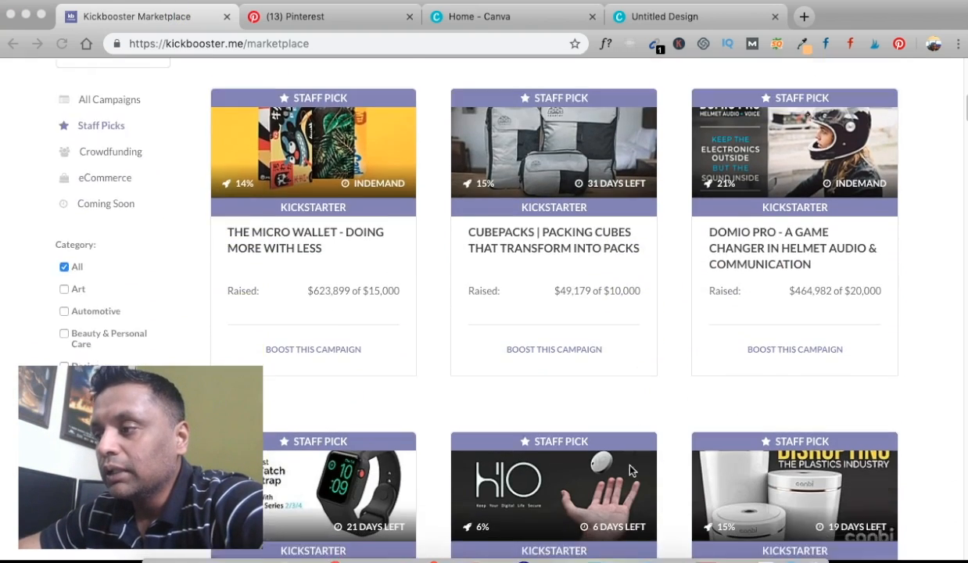
scroll(630, 469, down, 5)
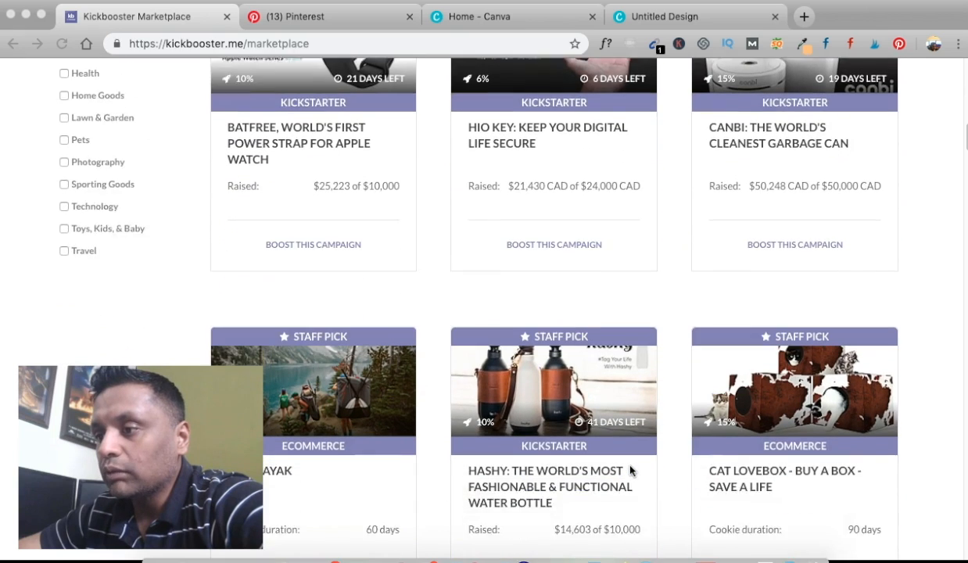
scroll(630, 469, up, 1)
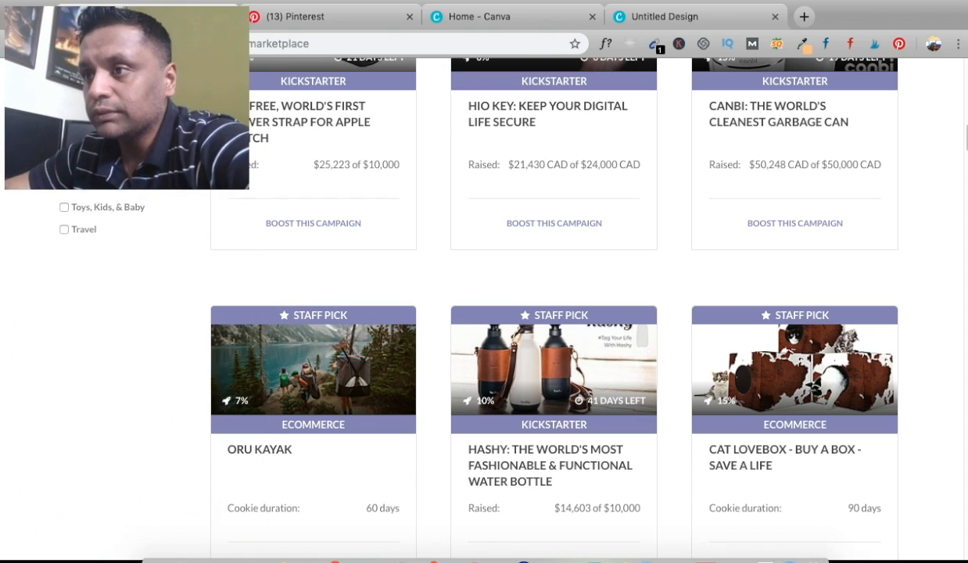
scroll(639, 465, down, 5)
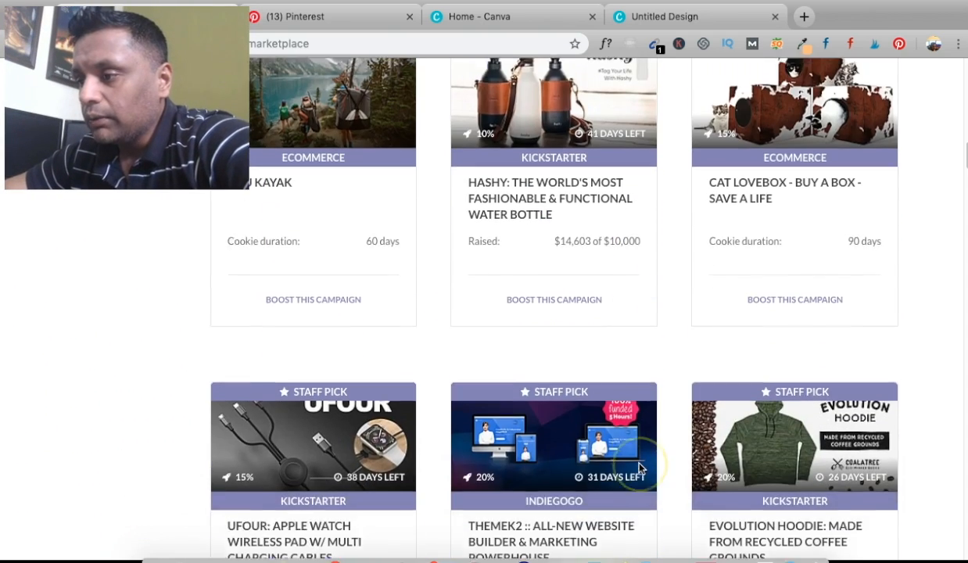
scroll(639, 467, down, 7)
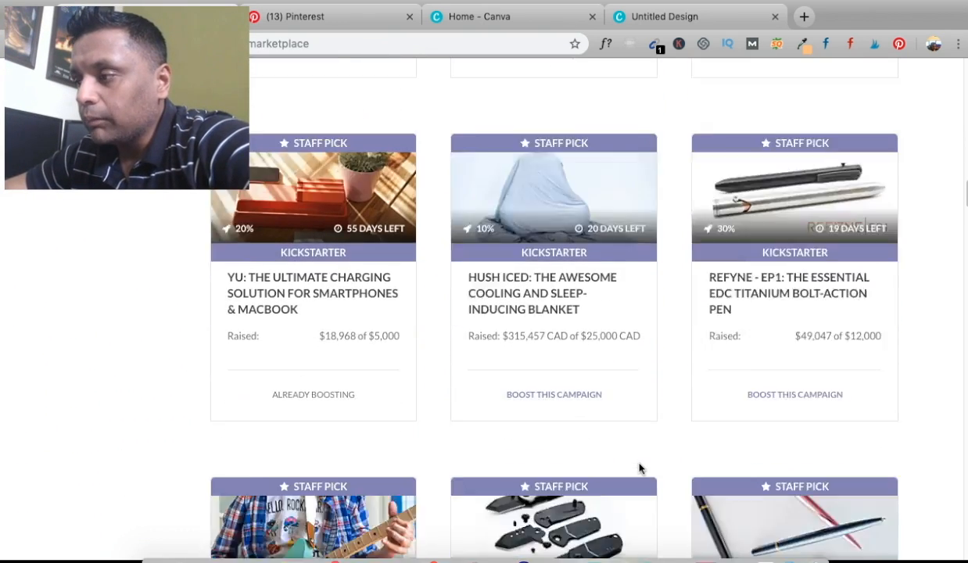
scroll(639, 467, down, 3)
scroll(639, 467, up, 1)
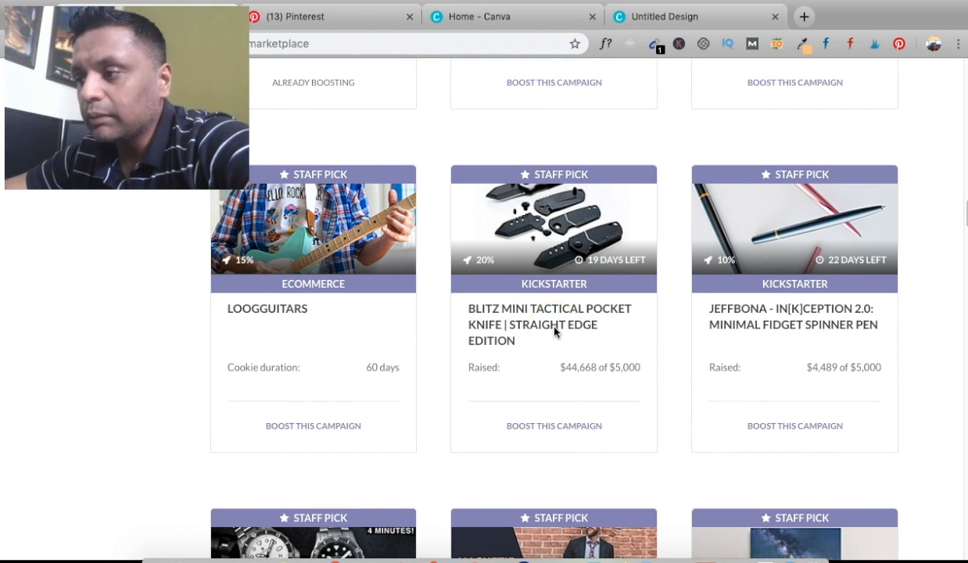
click(550, 219)
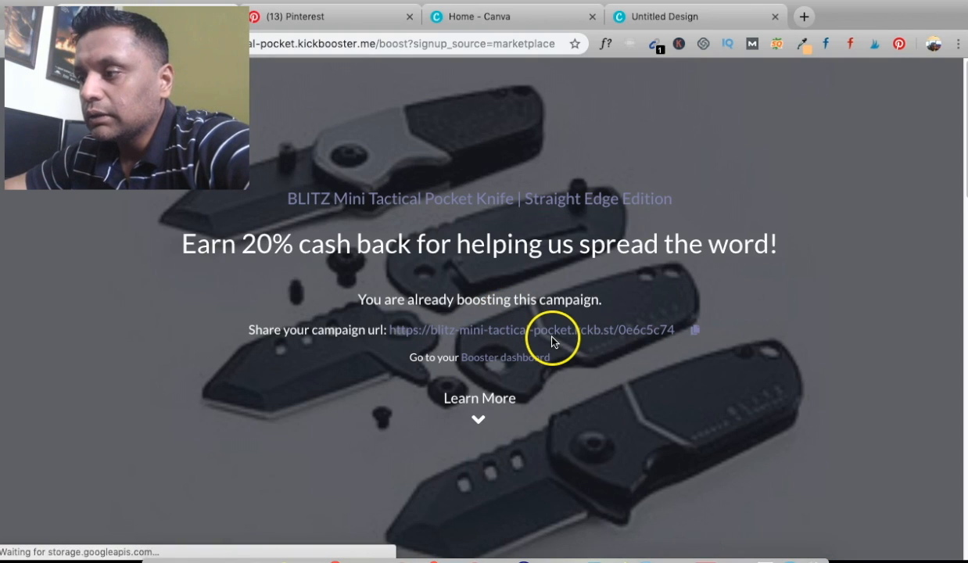
scroll(672, 391, down, 8)
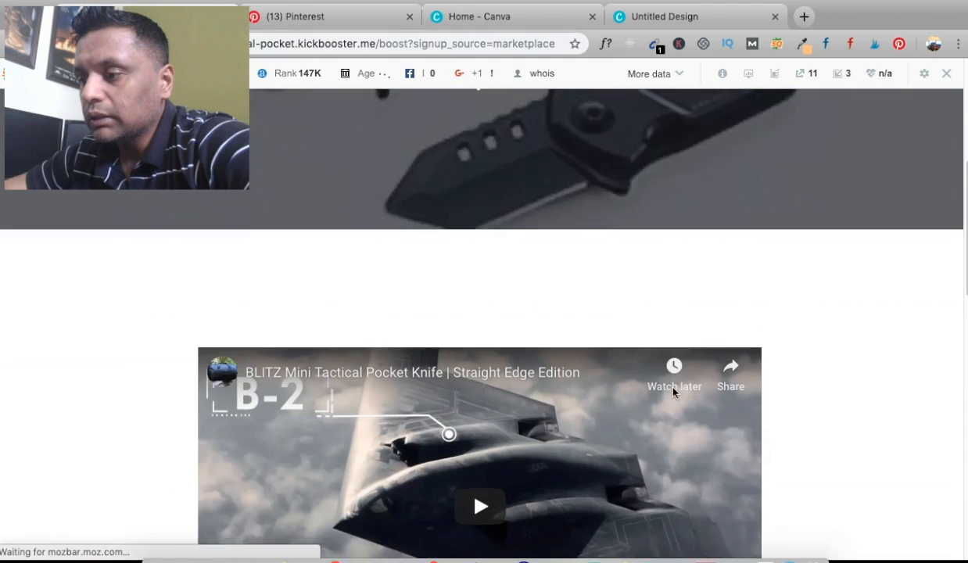
Step: Read through the boost page's commission terms, reasons to share and campaign links for the BLITZ knife
scroll(673, 391, up, 3)
scroll(672, 392, down, 8)
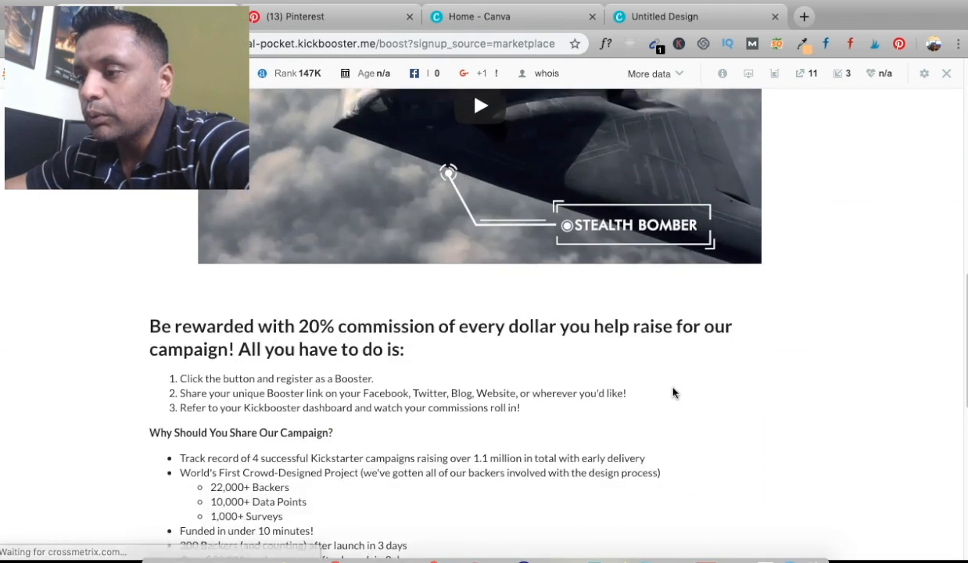
scroll(672, 393, up, 10)
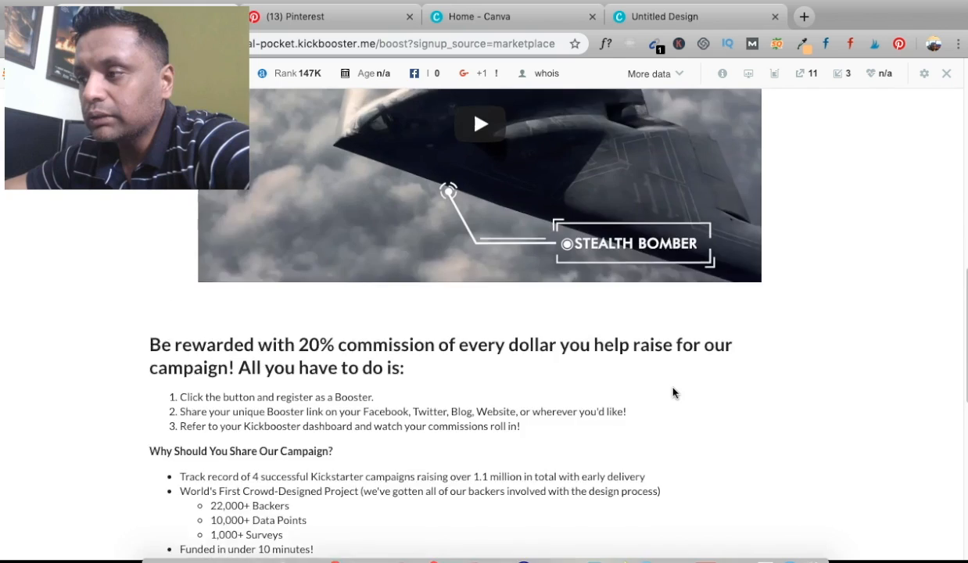
scroll(672, 392, up, 2)
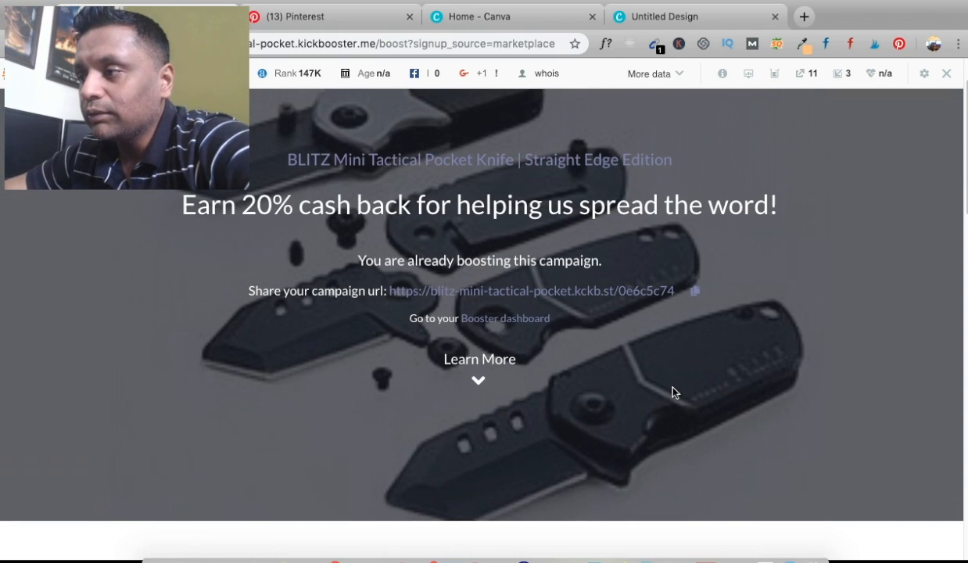
scroll(674, 393, down, 6)
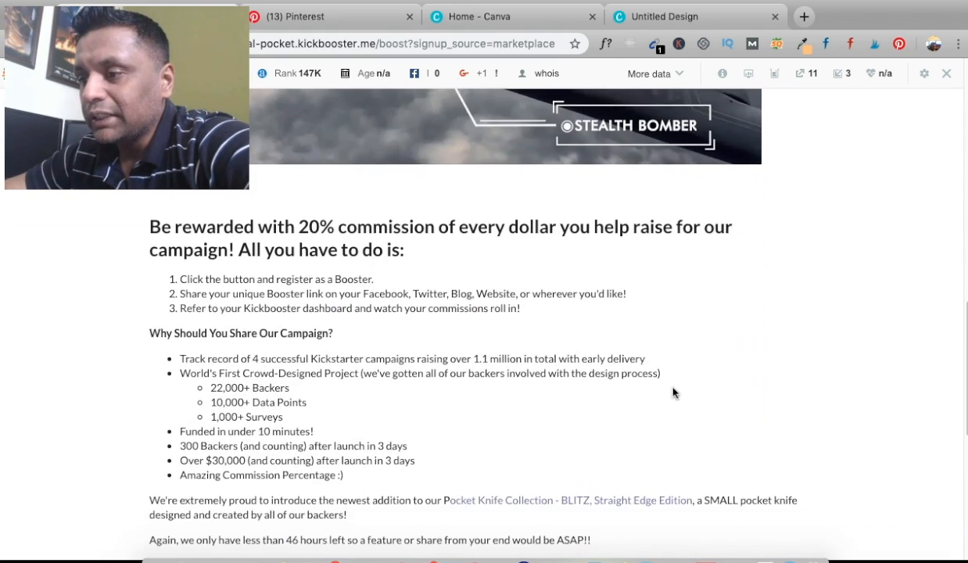
scroll(674, 393, up, 1)
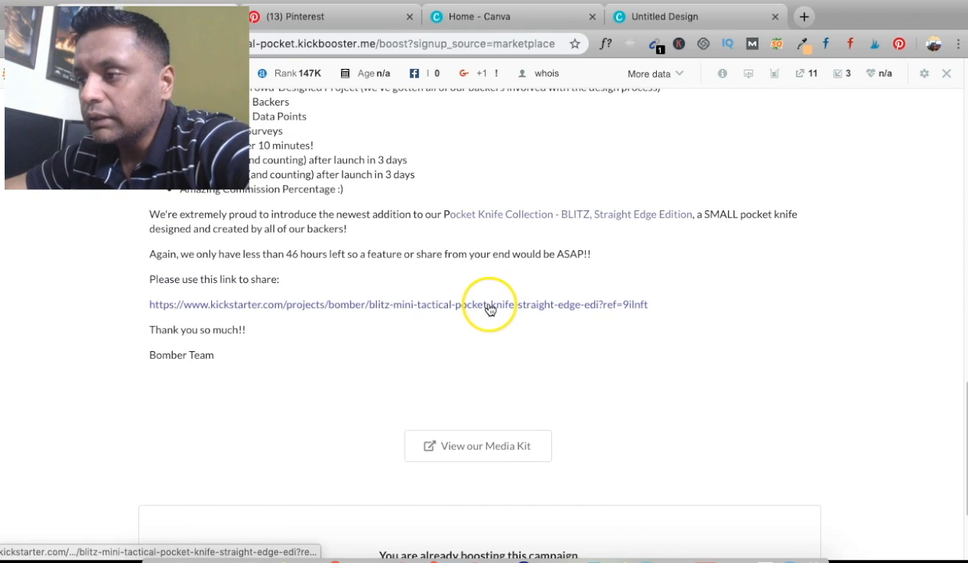
Step: Open the campaign's Kickstarter project page from the share link and examine its knife photos, design specs and pledge rewards
click(489, 307)
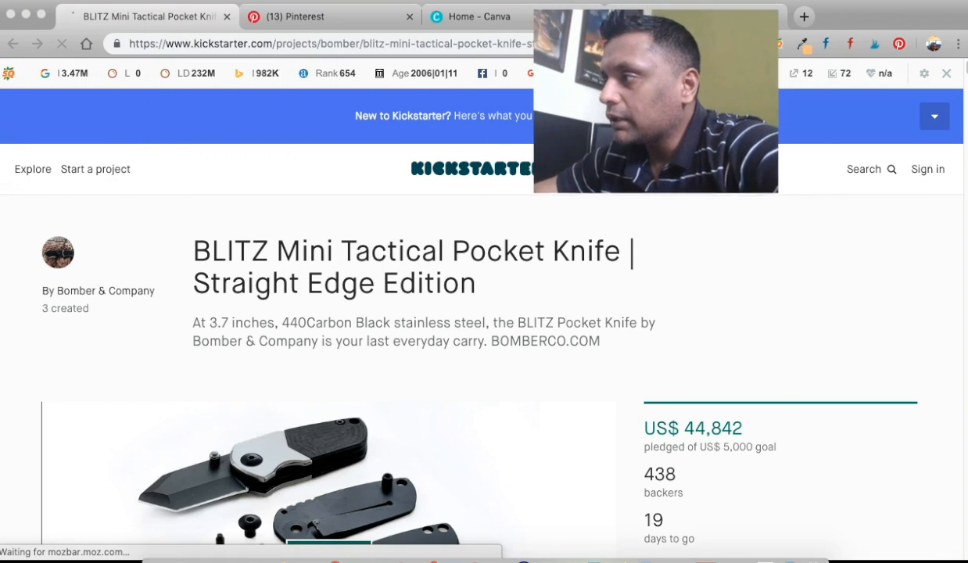
scroll(787, 337, down, 7)
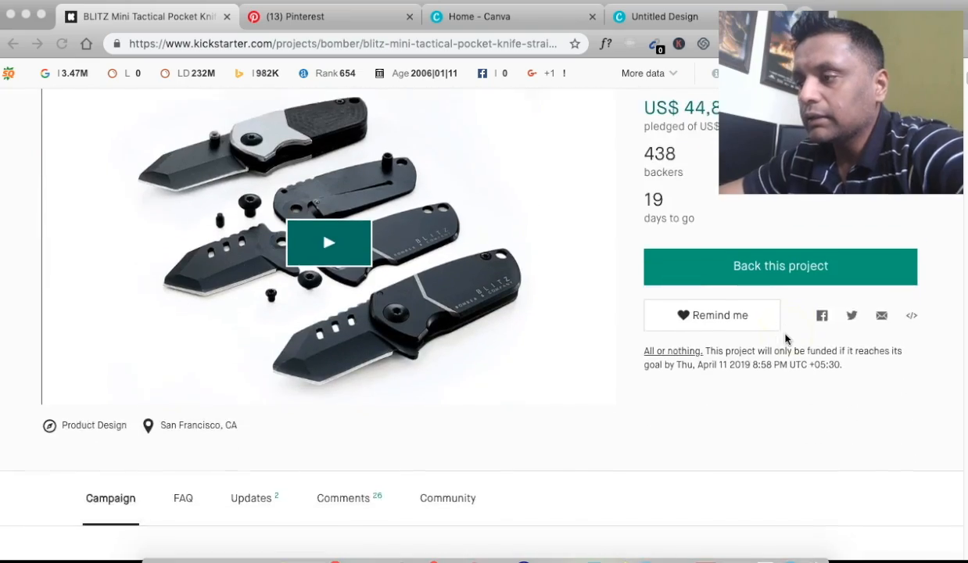
scroll(788, 337, down, 12)
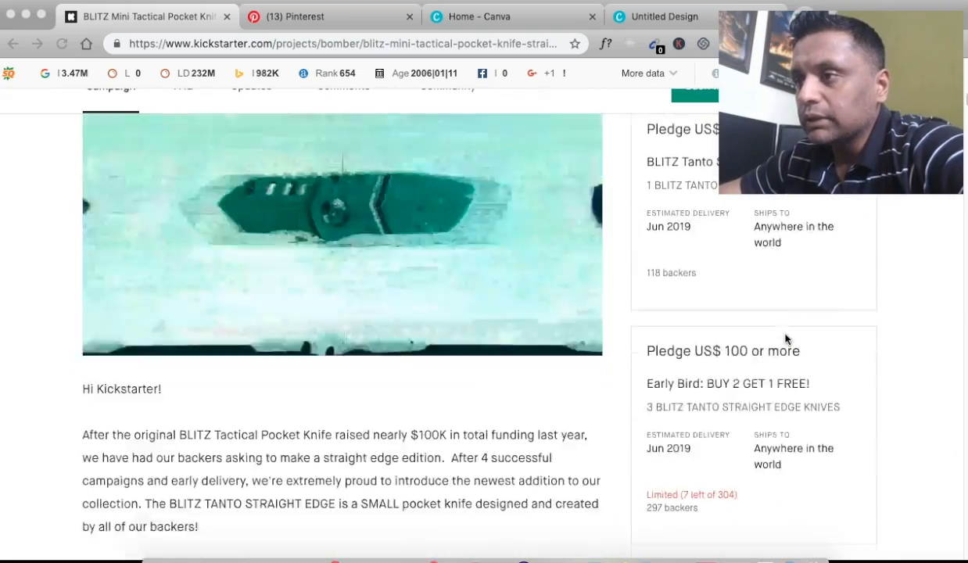
scroll(787, 337, down, 15)
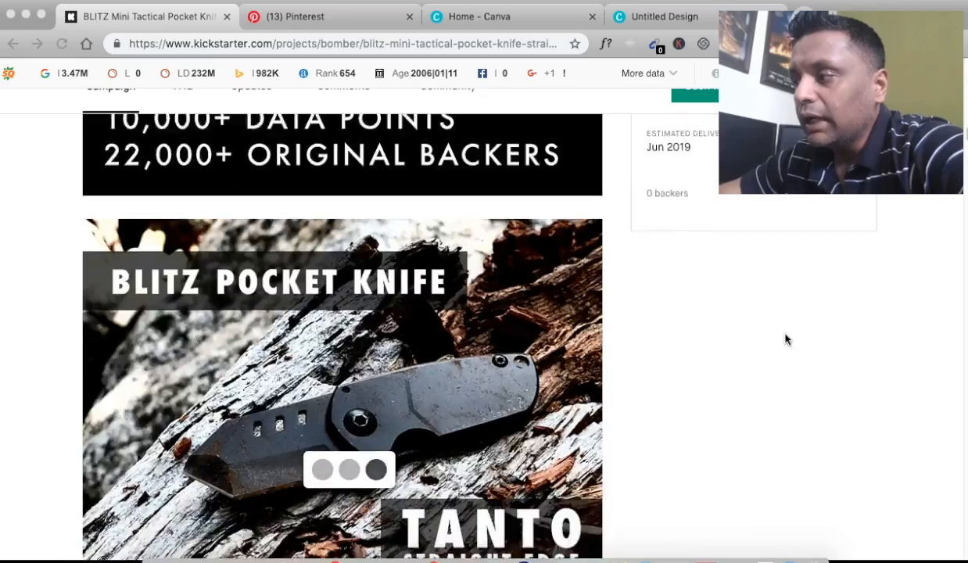
scroll(787, 337, down, 5)
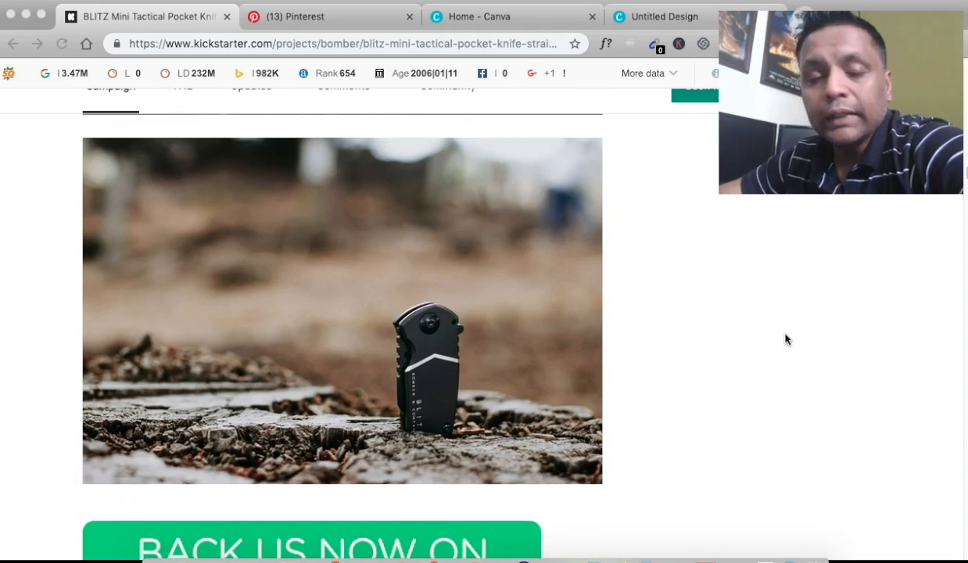
scroll(788, 337, down, 15)
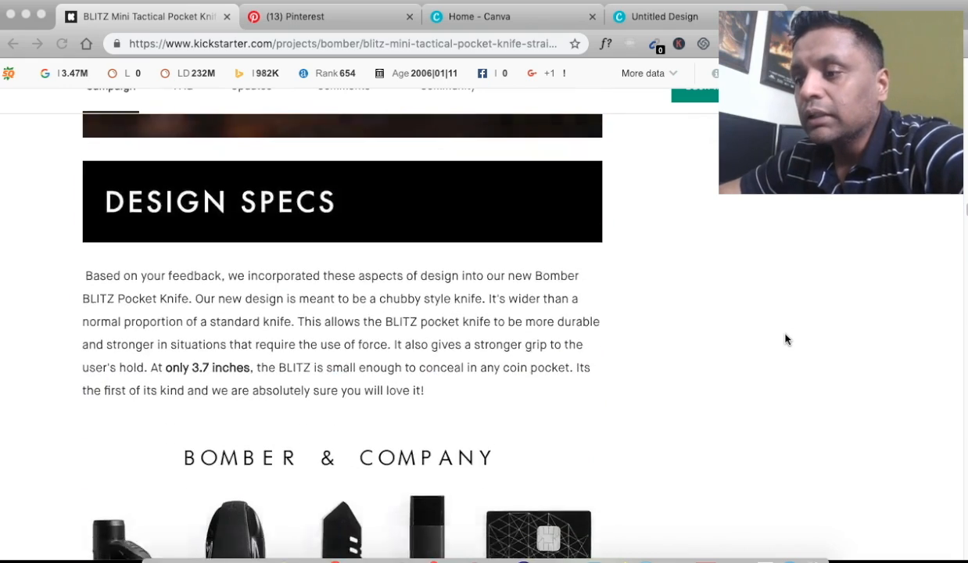
scroll(788, 337, down, 20)
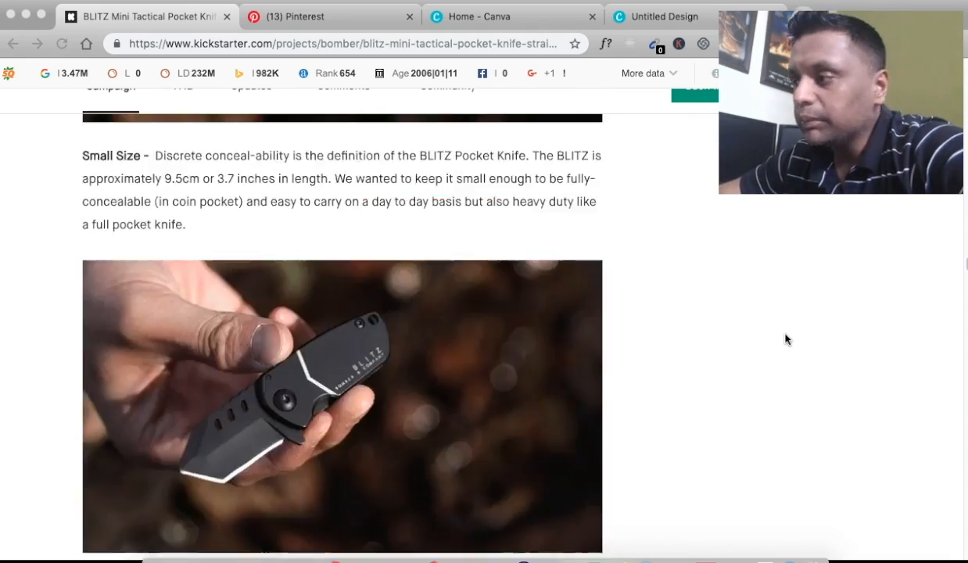
scroll(787, 338, down, 20)
scroll(788, 338, down, 20)
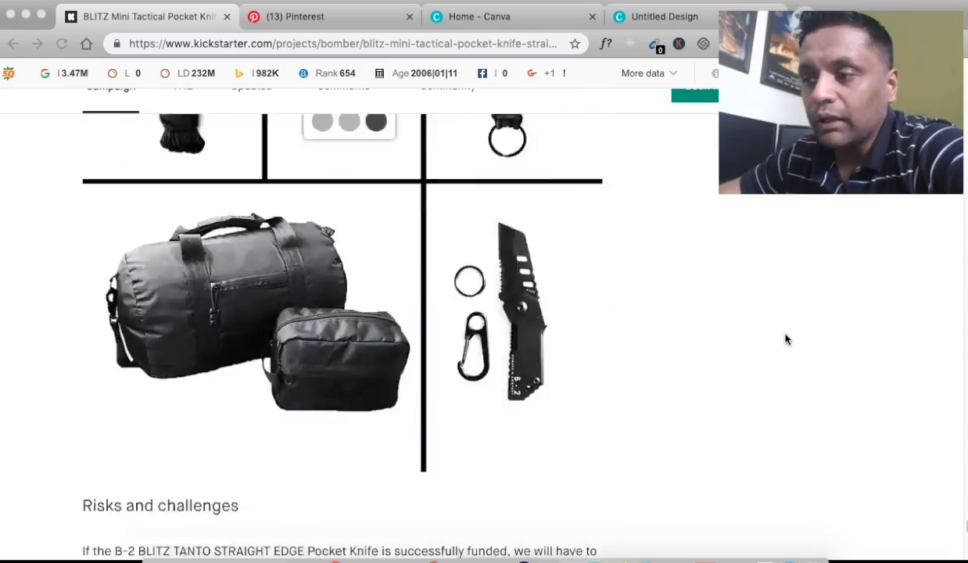
scroll(787, 338, down, 15)
scroll(787, 338, up, 10)
scroll(786, 338, up, 3)
scroll(786, 338, down, 7)
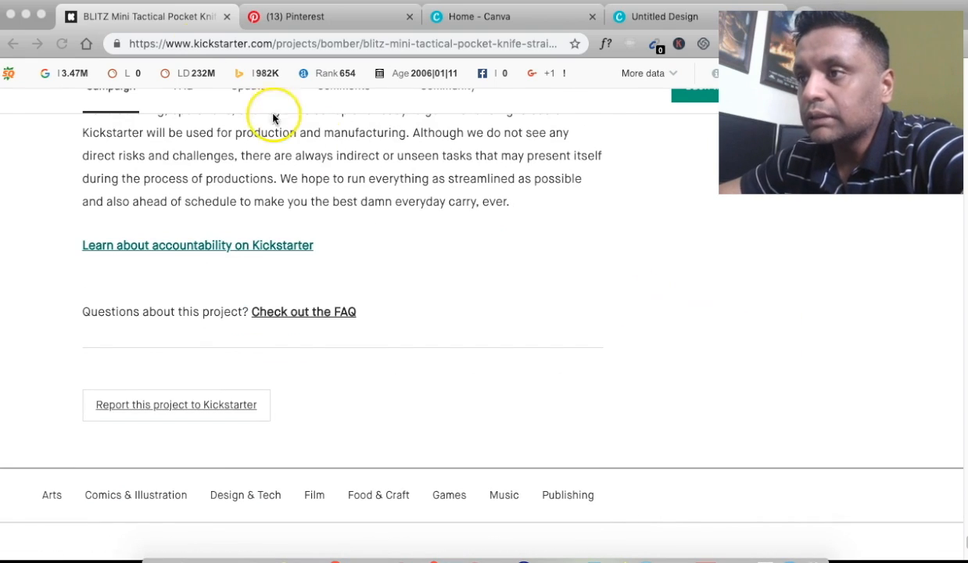
scroll(506, 296, up, 10)
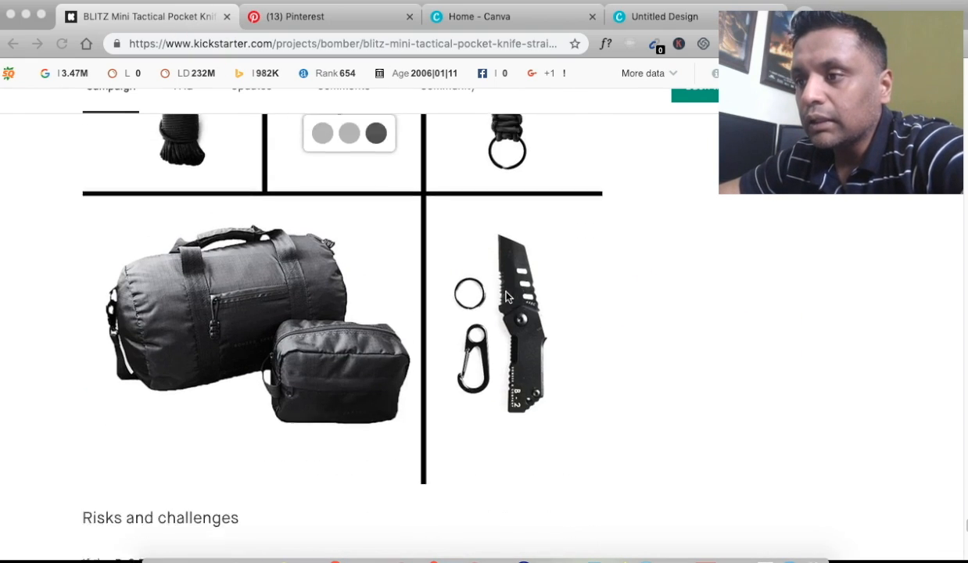
Step: Return to the Kickbooster boost page, open the campaign's media kit and preview its photos from Blitz BLACK.jpg through BLITZ Wood.jpg
click(13, 44)
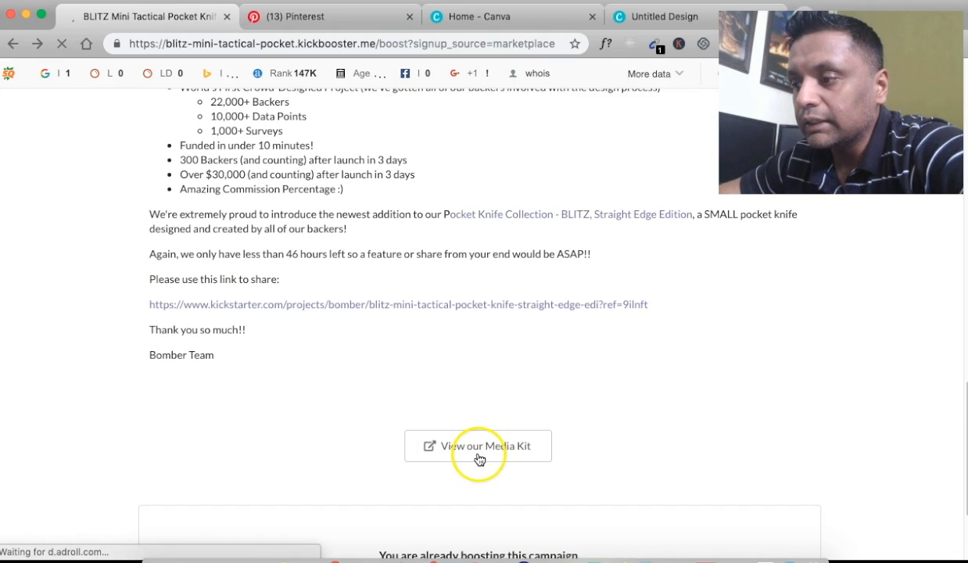
click(480, 448)
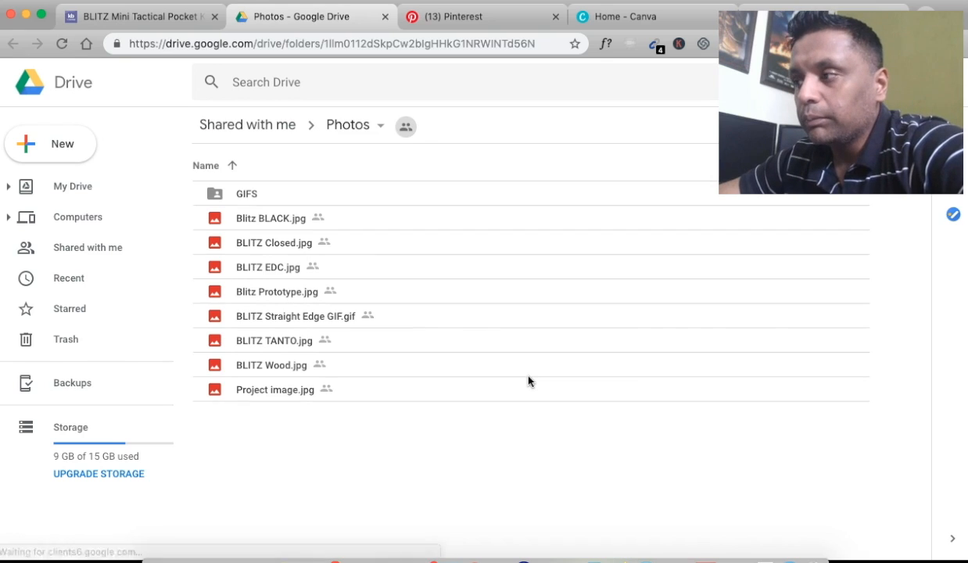
double_click(258, 227)
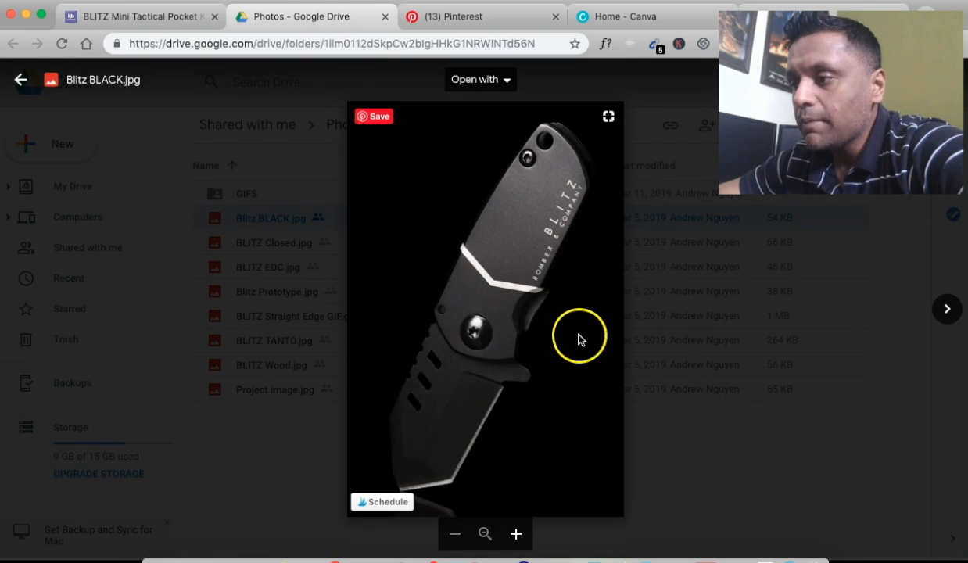
click(947, 311)
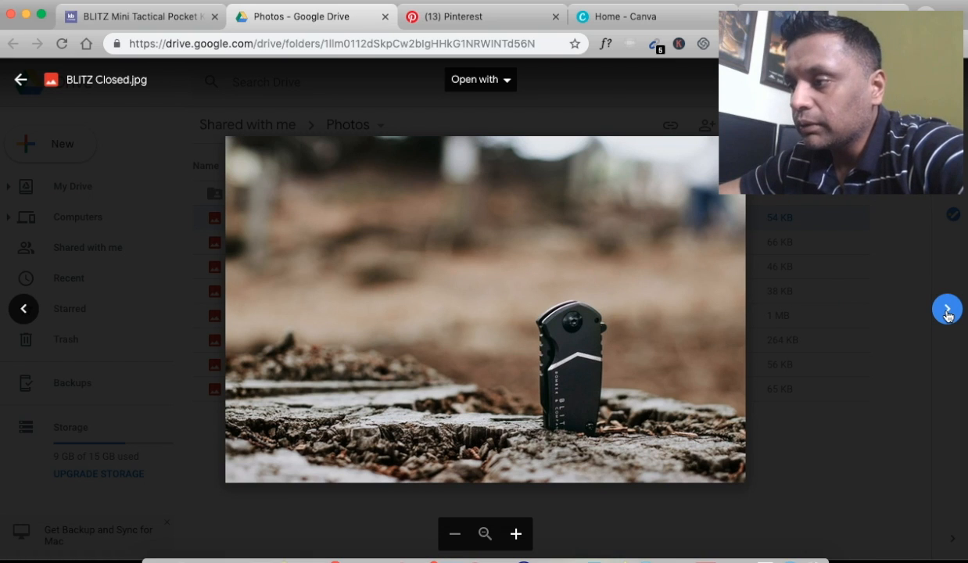
click(947, 311)
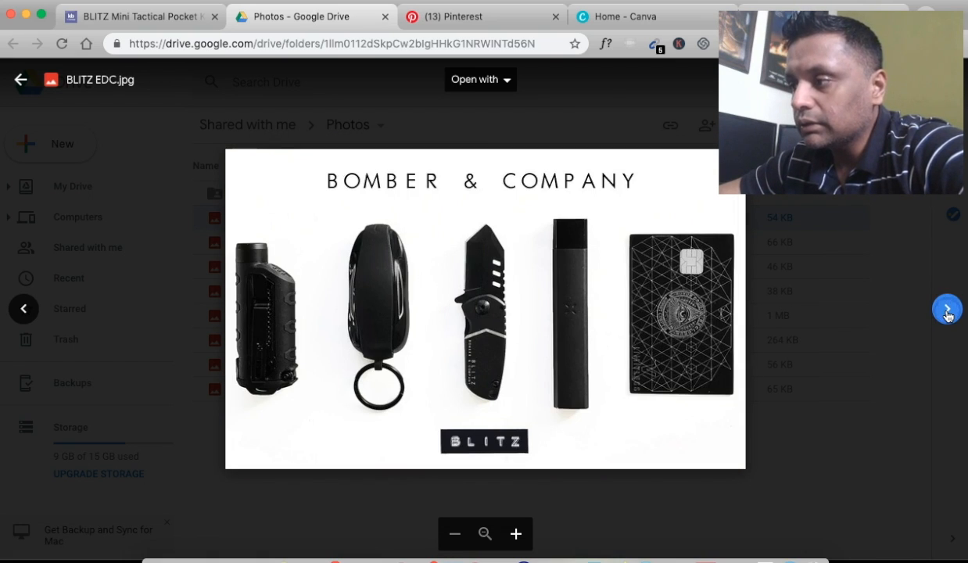
click(947, 310)
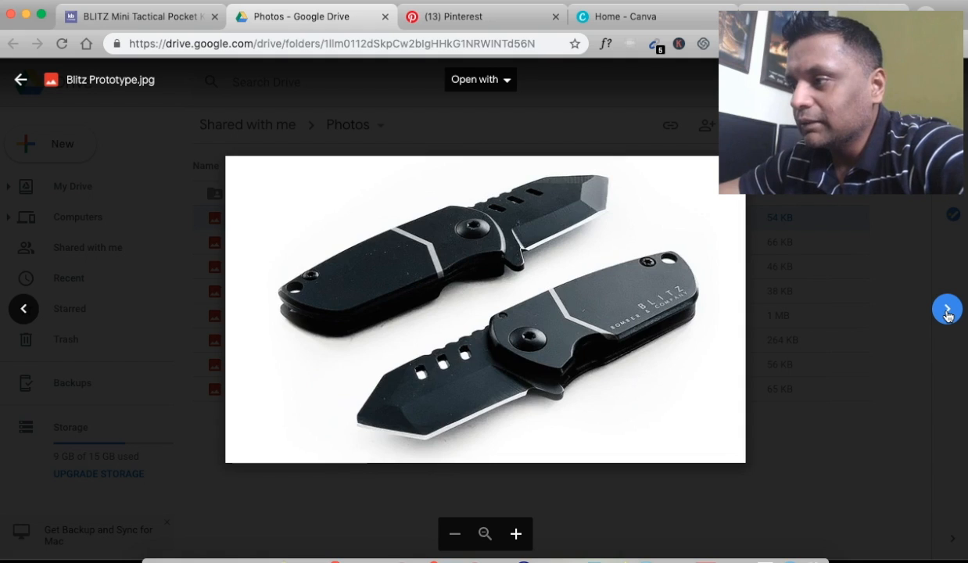
click(947, 310)
click(947, 310)
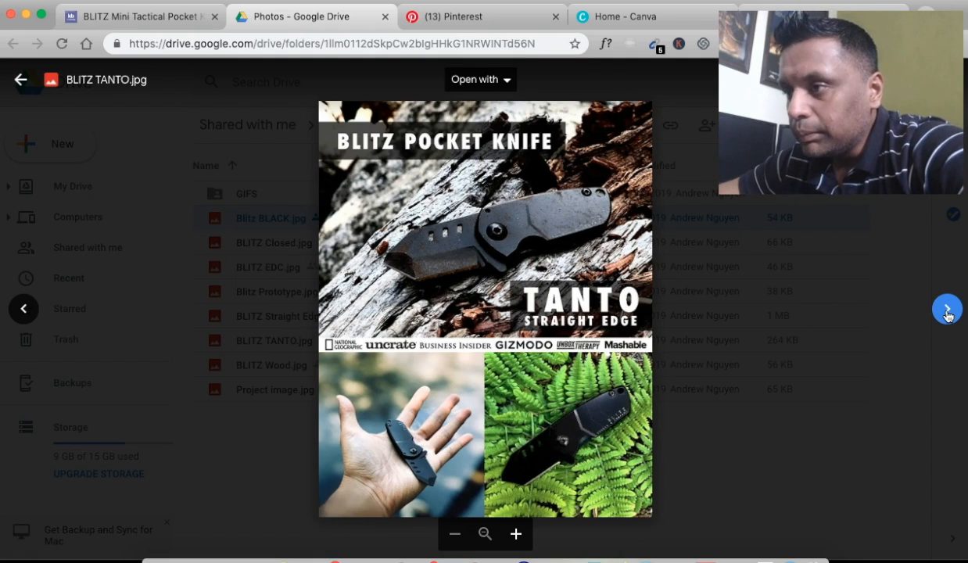
click(947, 310)
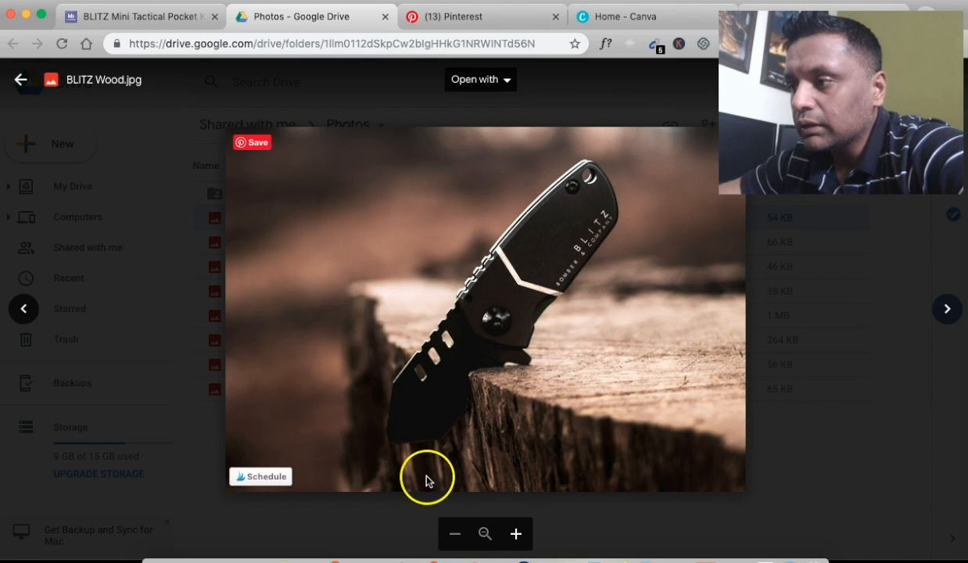
Step: Go back to BLITZ TANTO.jpg, view it enlarged, and download it from the media kit's Photos folder
click(23, 311)
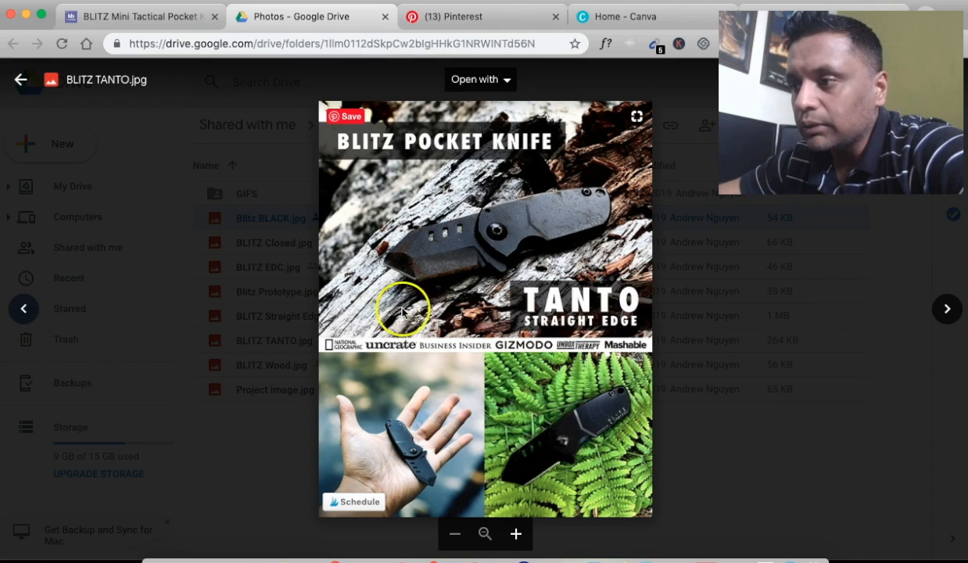
click(491, 273)
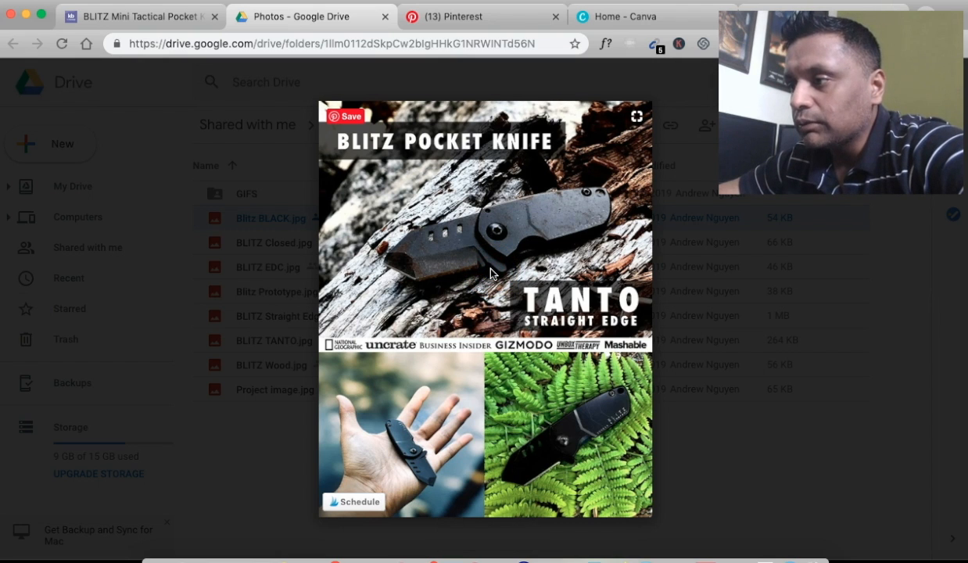
click(491, 272)
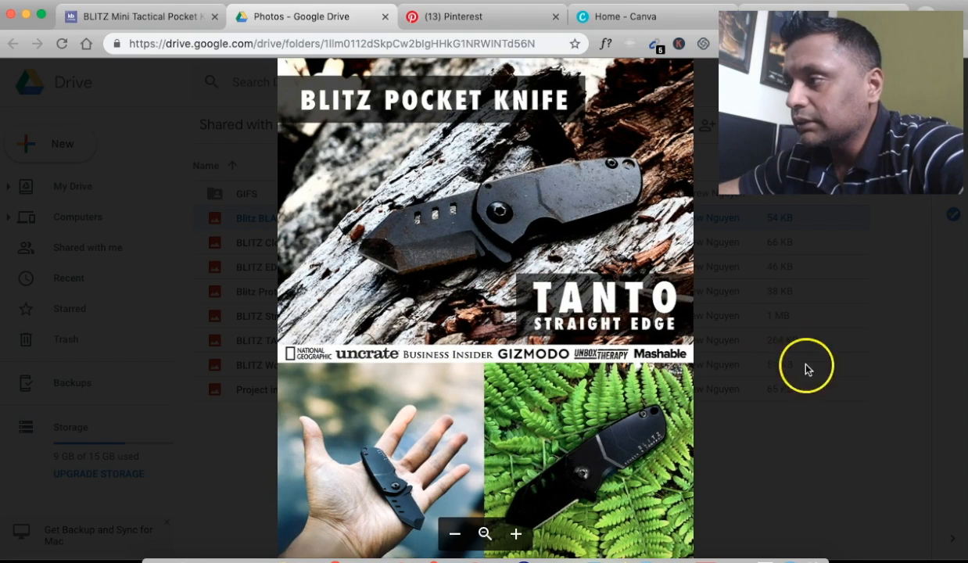
click(778, 469)
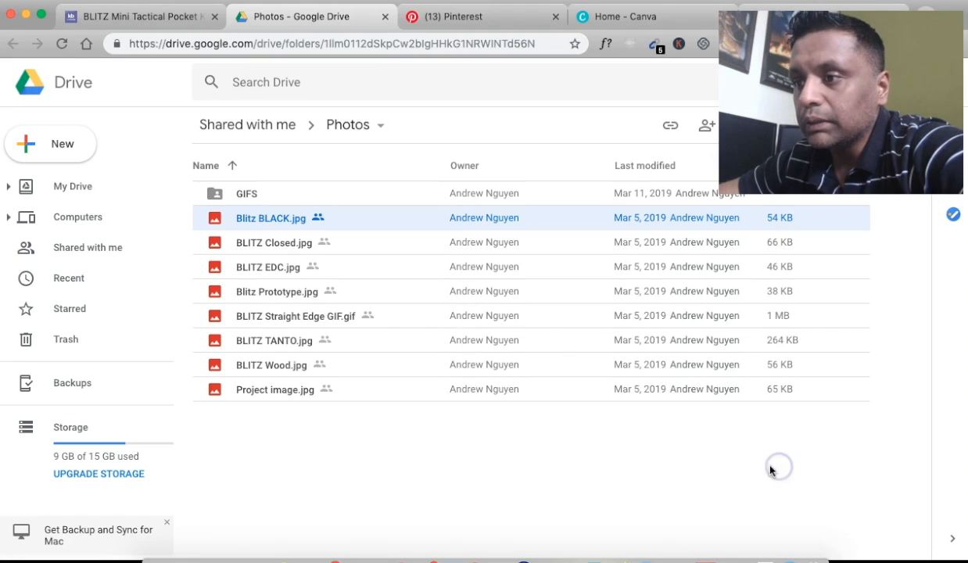
click(279, 343)
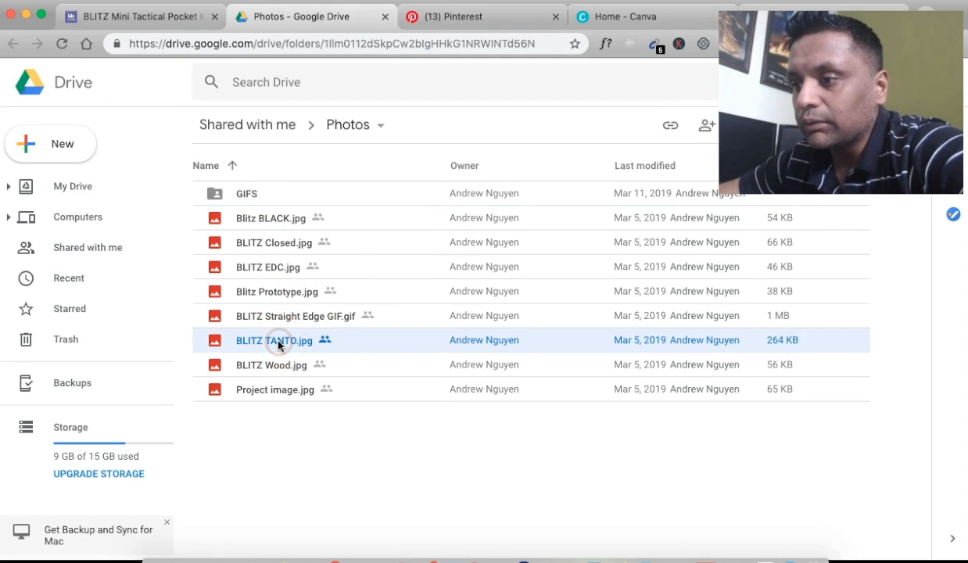
right_click(278, 343)
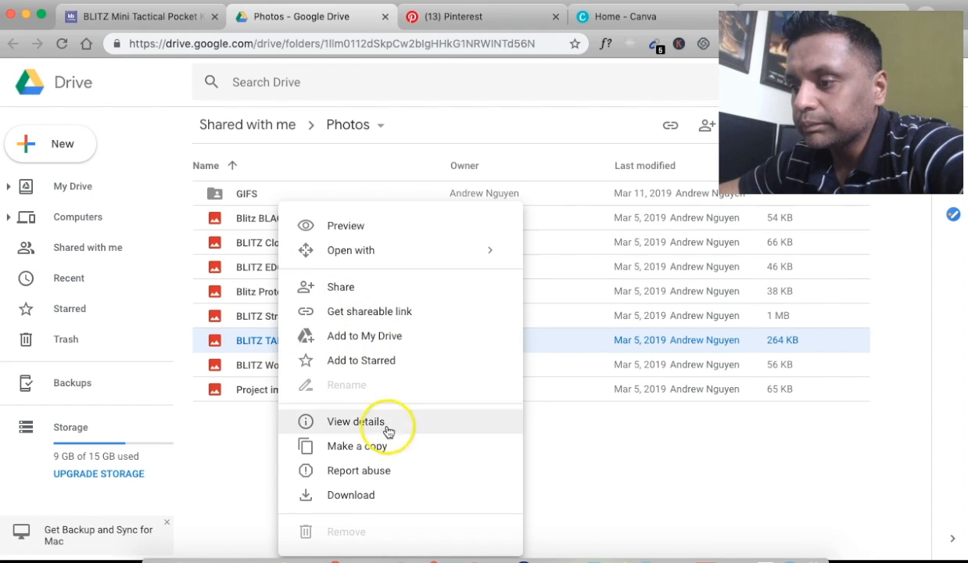
click(385, 498)
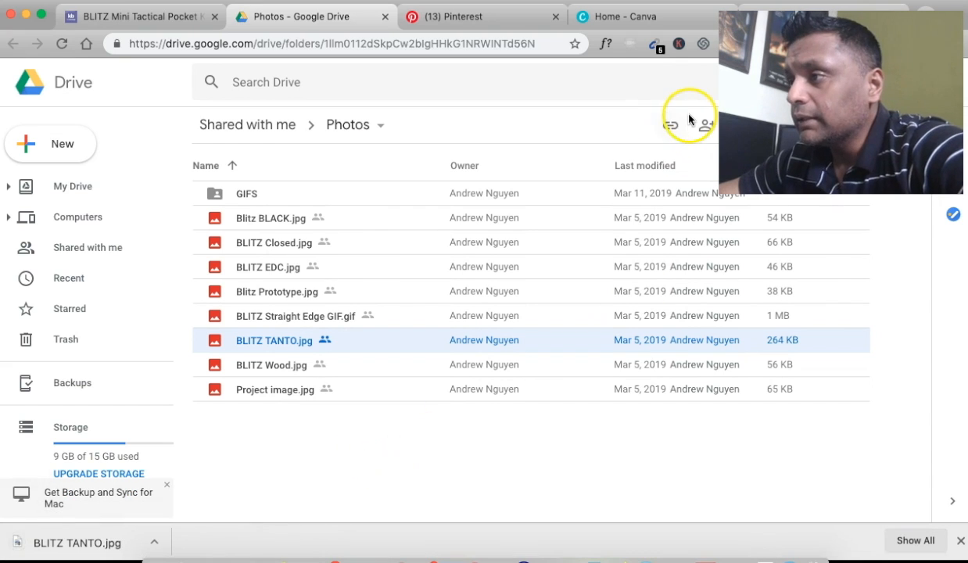
Step: Switch to Canva and create a blank Pinterest Graphic design of 735 × 1102 px
click(633, 17)
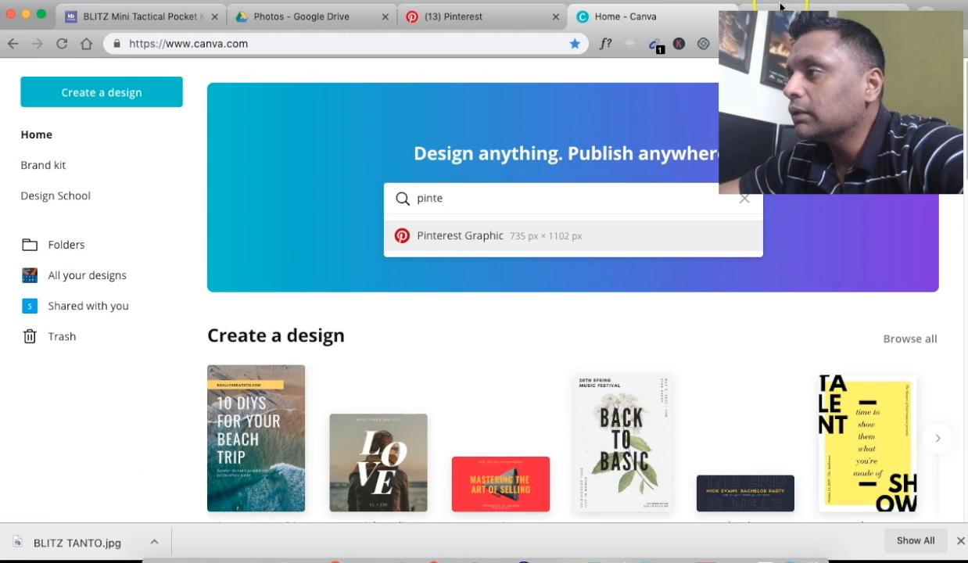
key(Return)
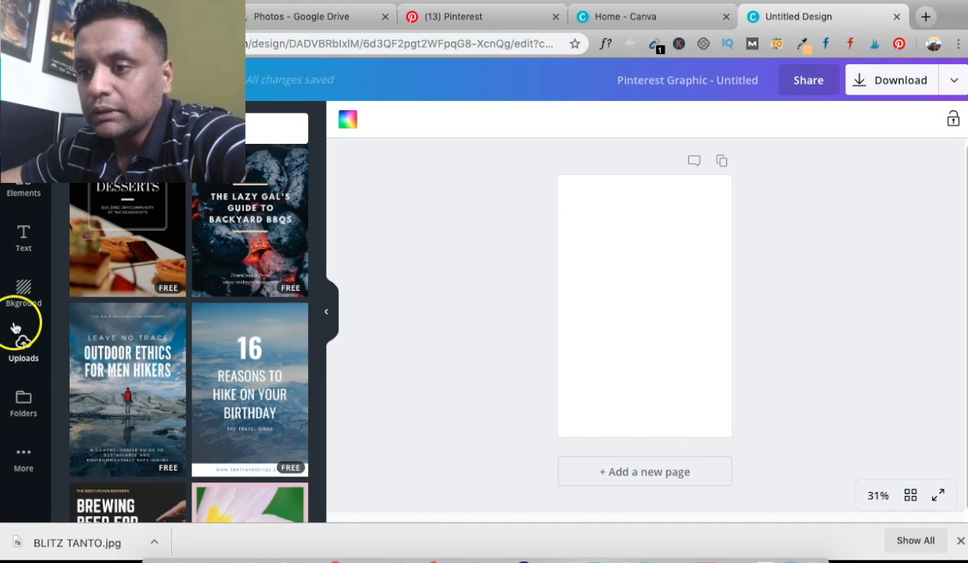
Step: Upload BLITZ TANTO.jpg from the Downloads folder to the design's image uploads
click(23, 352)
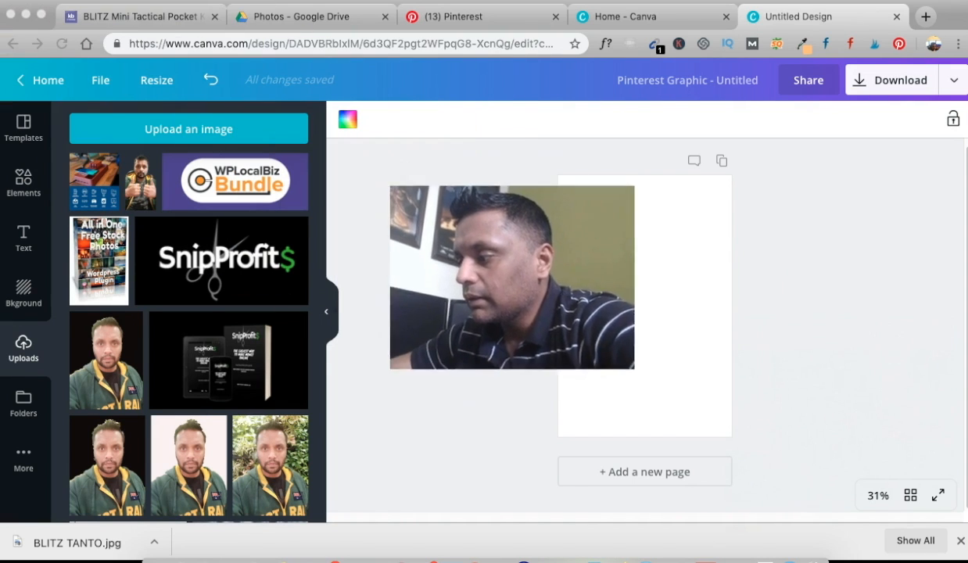
click(169, 132)
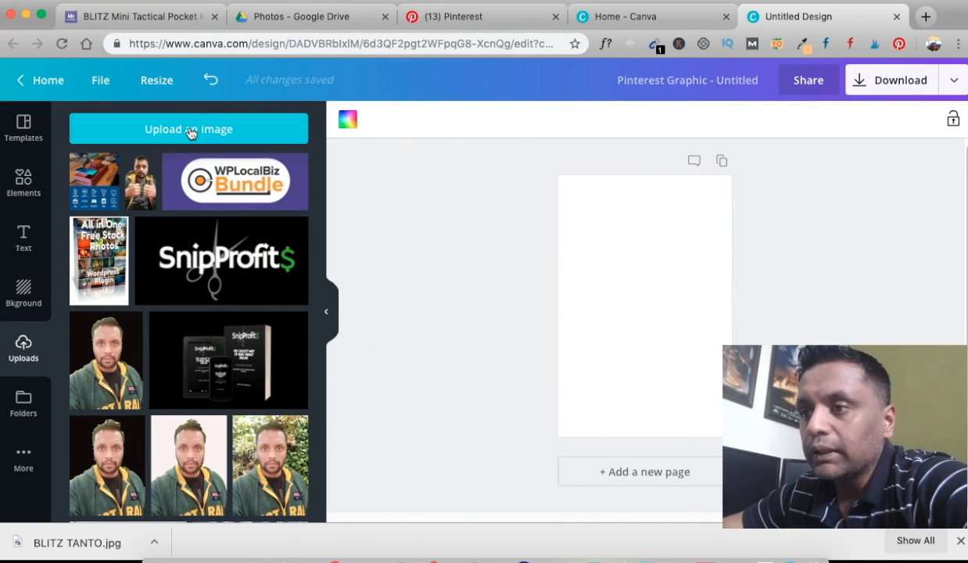
click(190, 131)
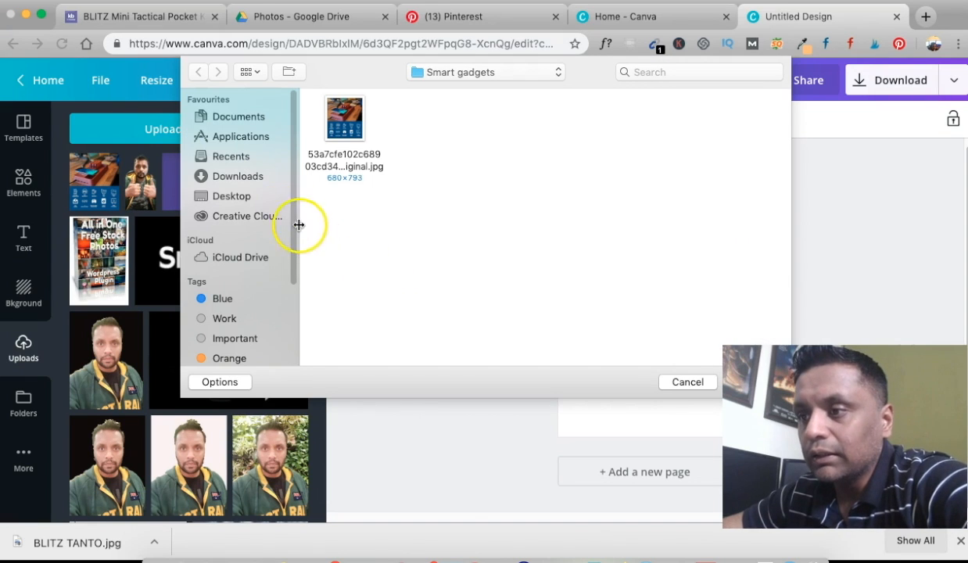
click(236, 177)
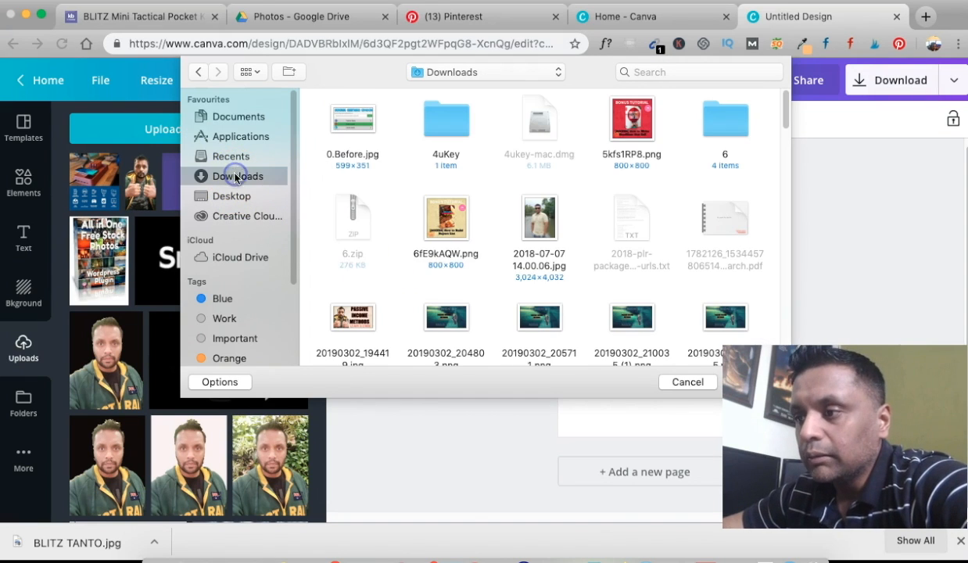
scroll(539, 260, down, 5)
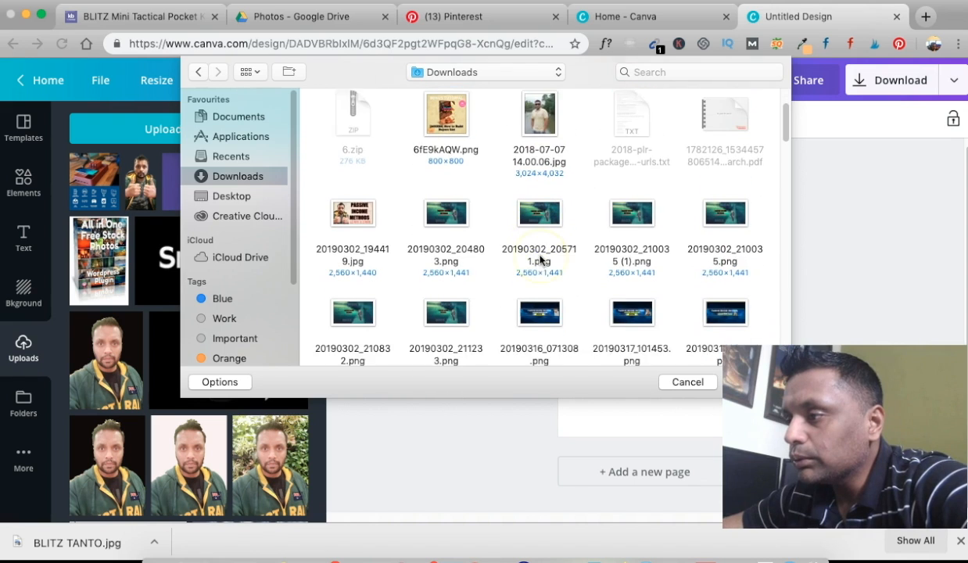
scroll(539, 260, down, 3)
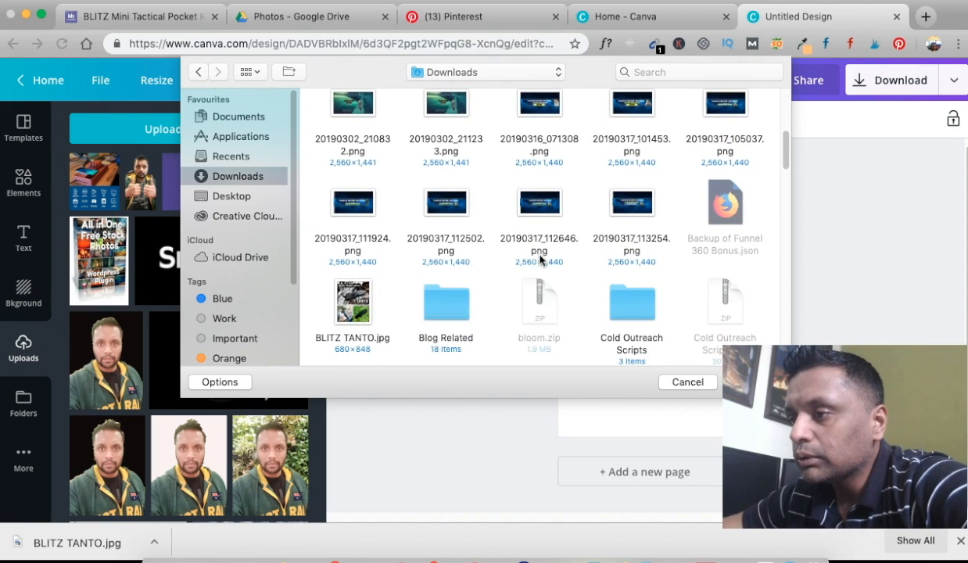
click(336, 230)
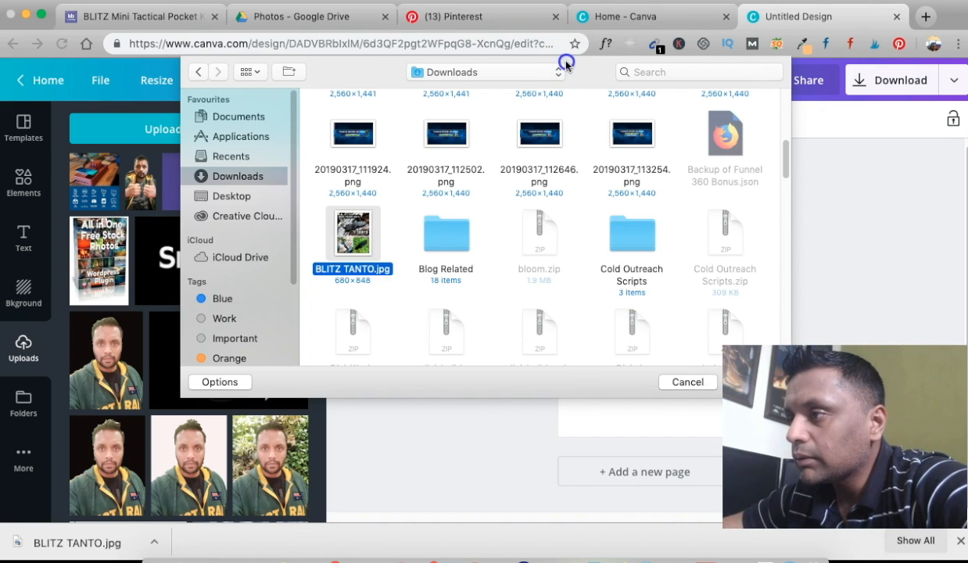
drag(813, 438, 703, 490)
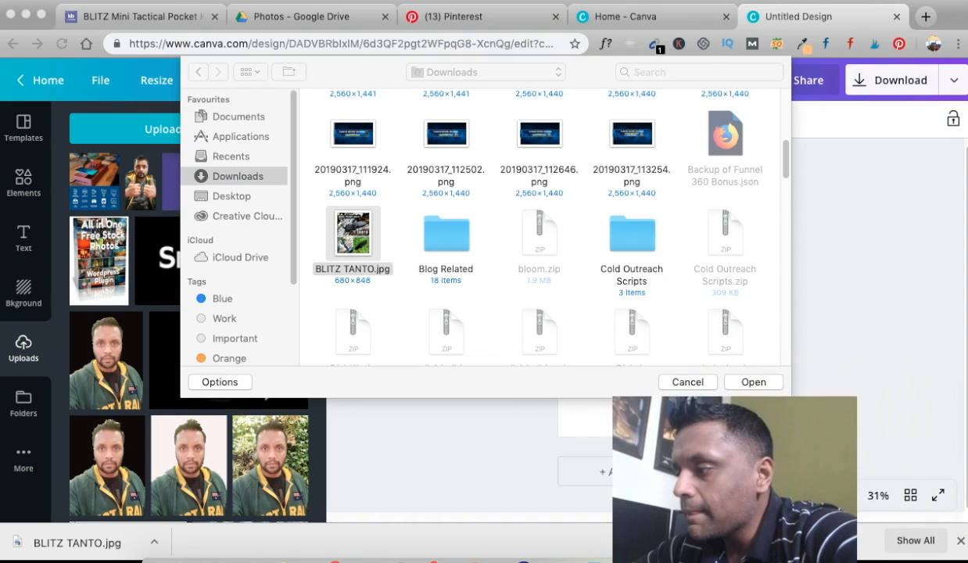
click(753, 381)
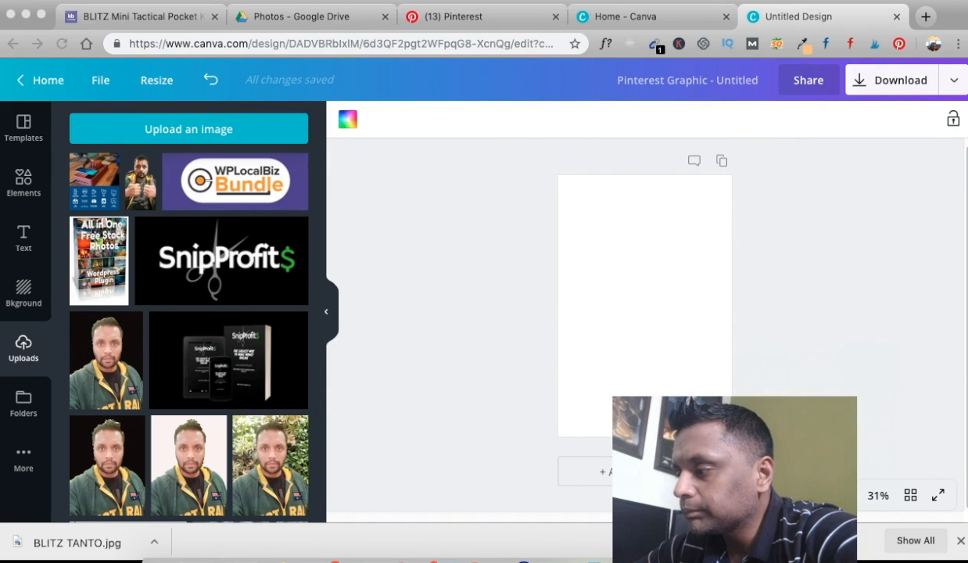
drag(735, 469, 830, 408)
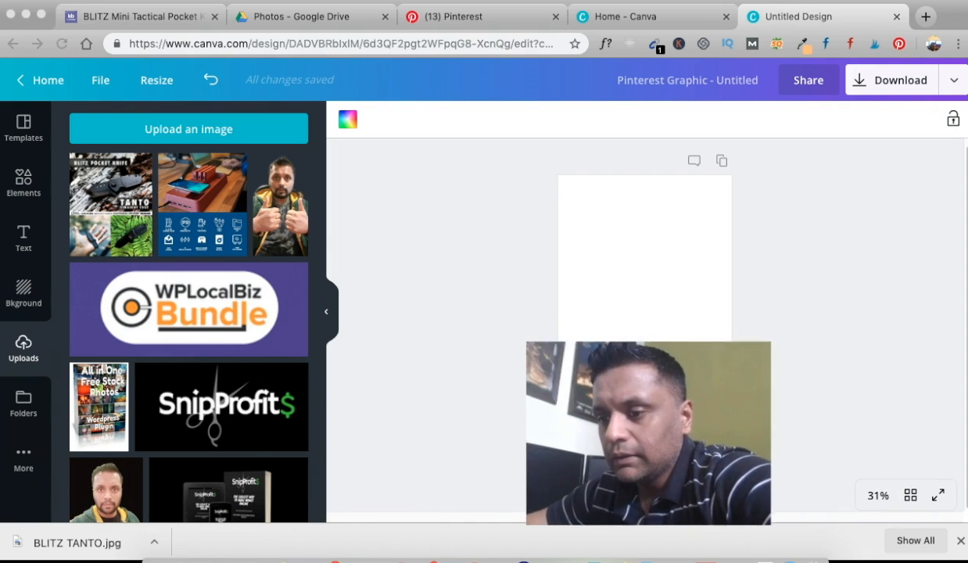
Step: Place the uploaded BLITZ TANTO photo on the page, enlarge it towards the page edges, and align it with the right edge
click(115, 227)
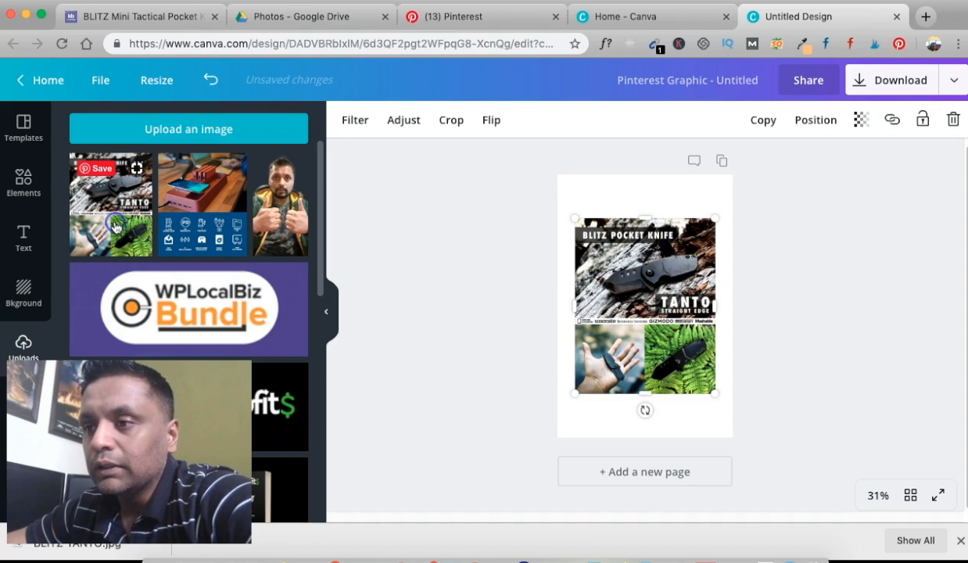
click(642, 280)
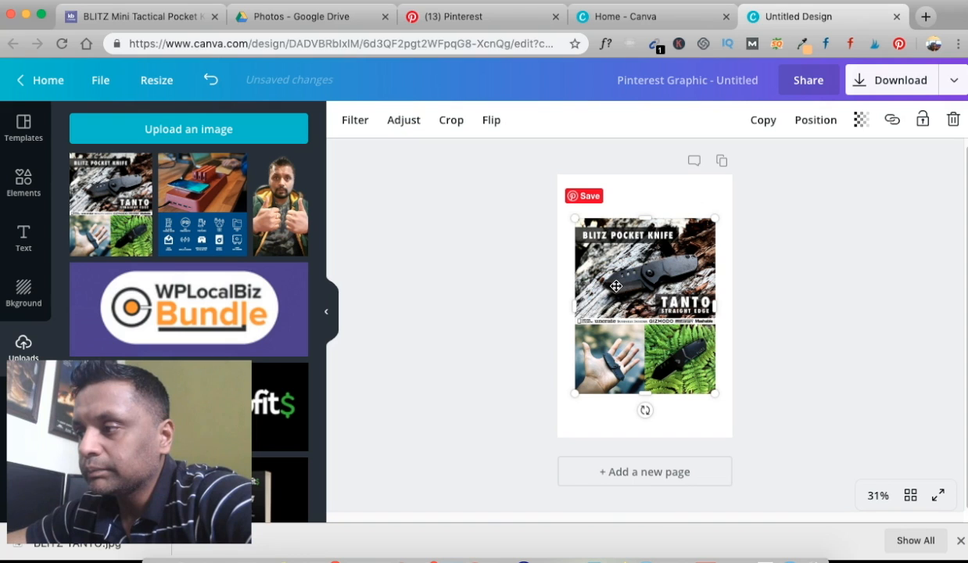
click(573, 217)
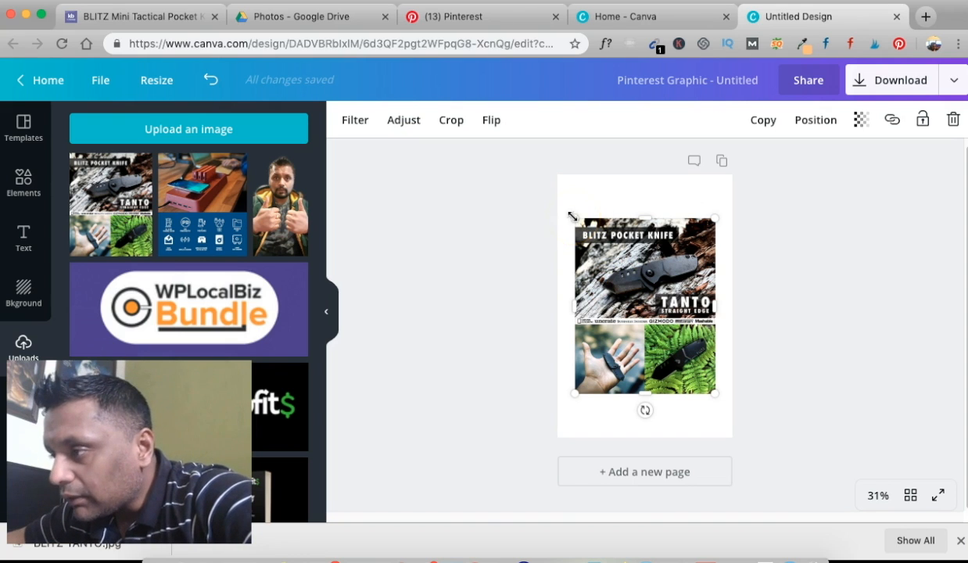
drag(573, 217, 560, 167)
drag(642, 242, 654, 234)
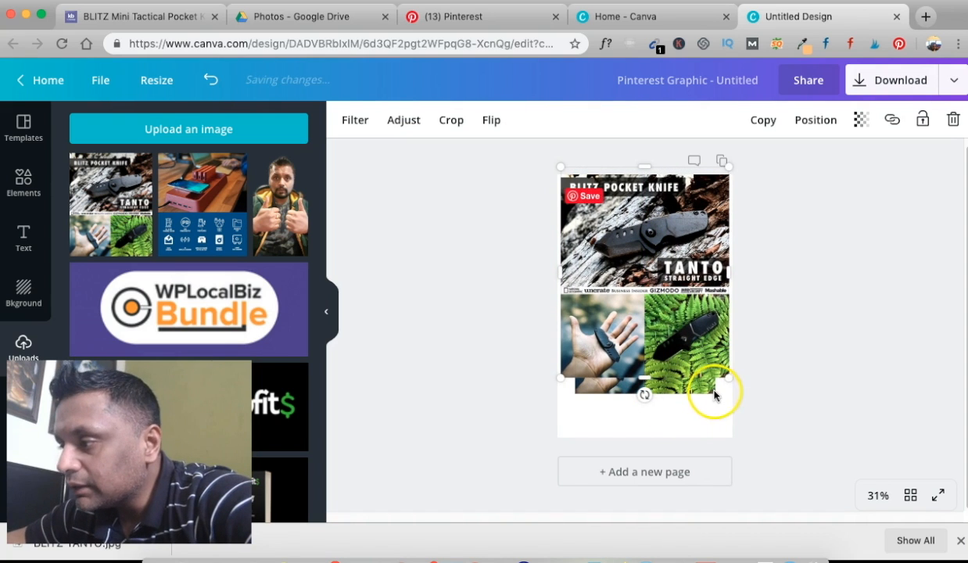
drag(646, 383, 648, 416)
drag(615, 287, 624, 291)
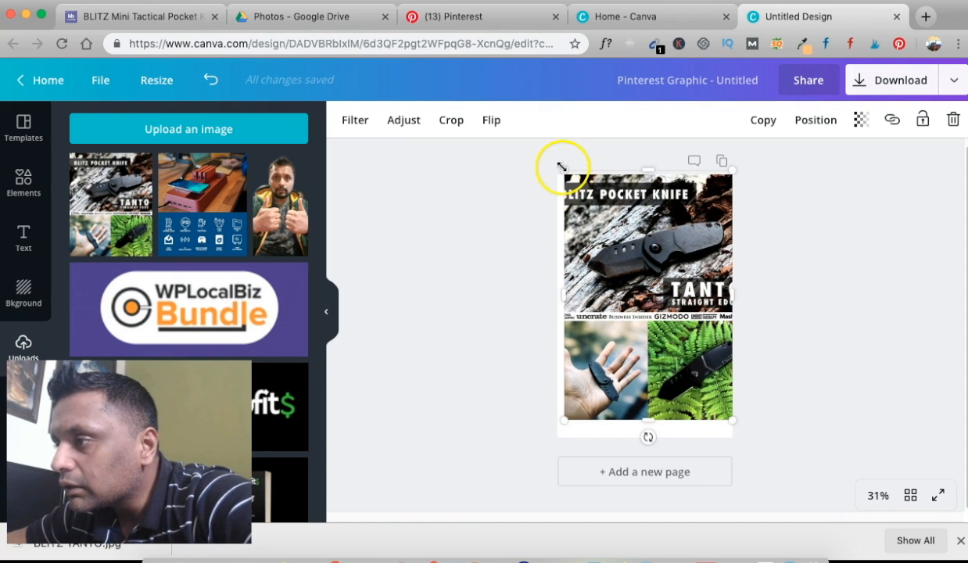
Step: Stretch the knife photo to the page's full width and extend its upper and lower edges to nearly the full page height
drag(562, 166, 573, 183)
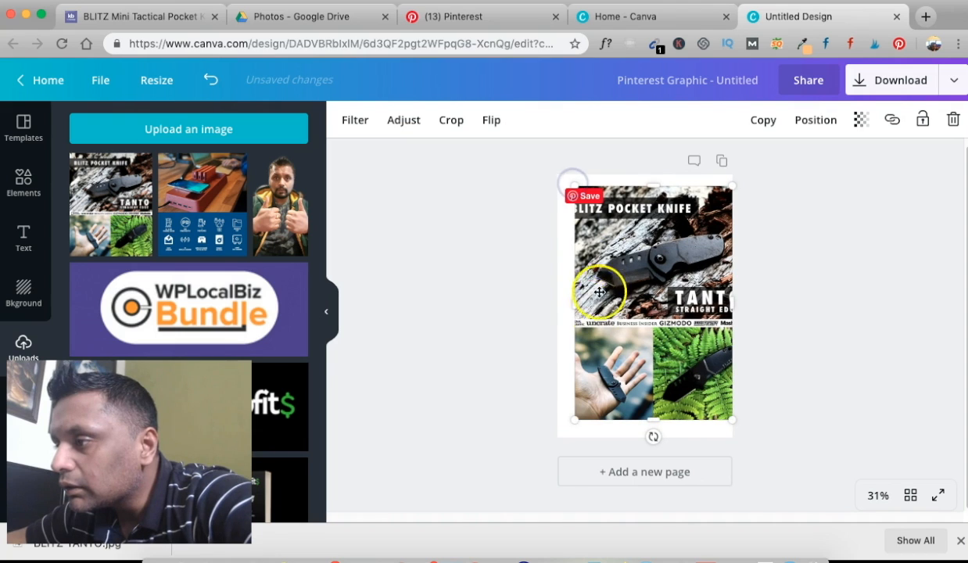
drag(567, 307, 556, 307)
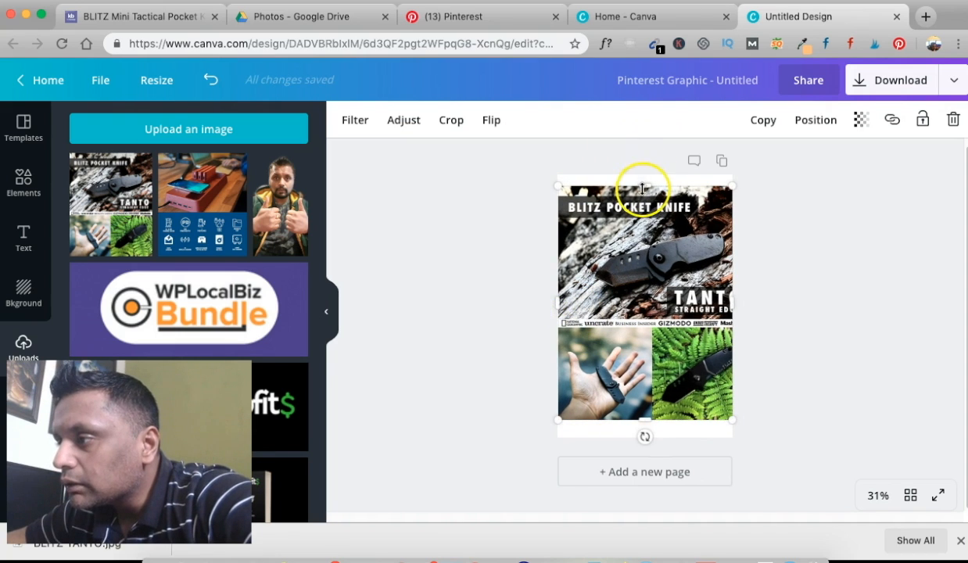
drag(642, 178, 642, 177)
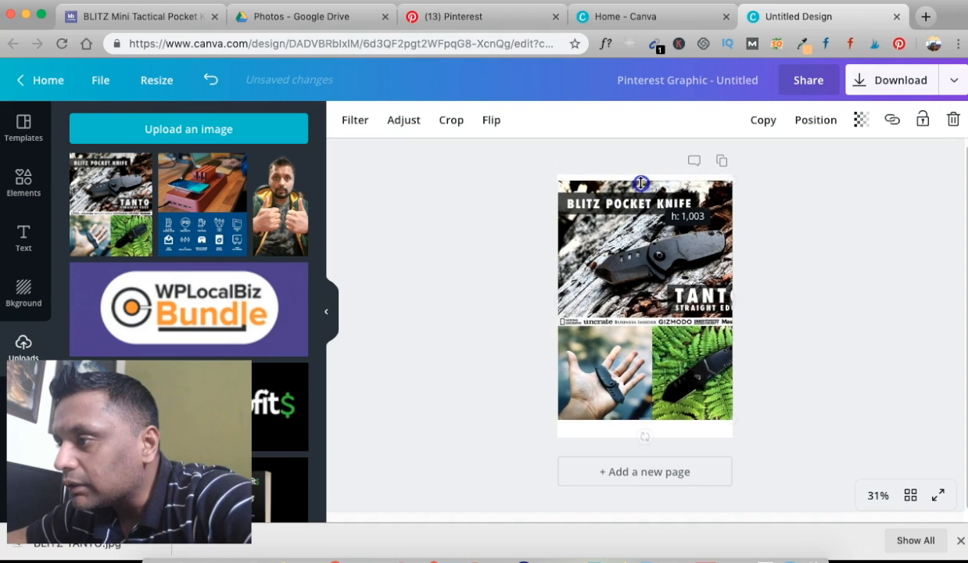
drag(624, 229, 626, 230)
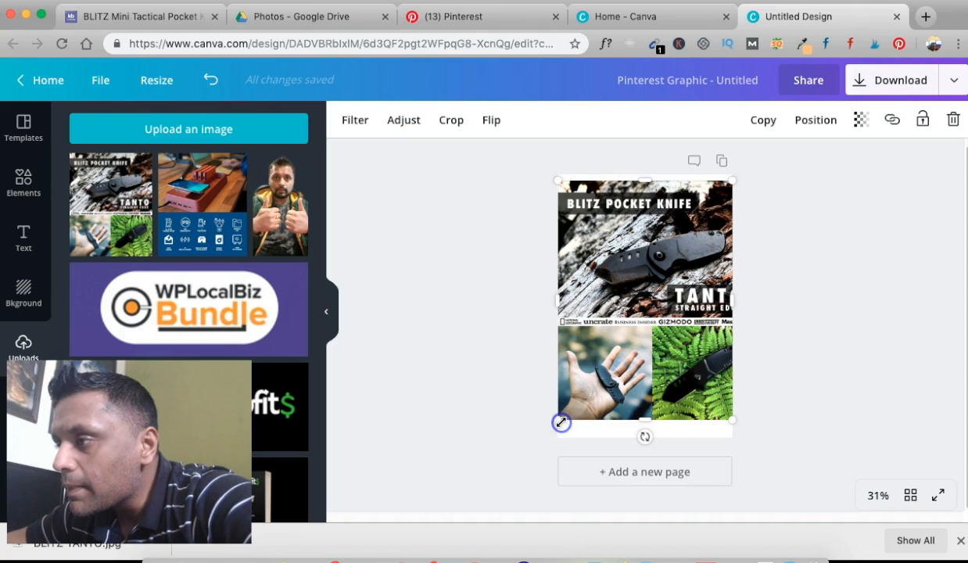
drag(645, 421, 646, 432)
click(635, 284)
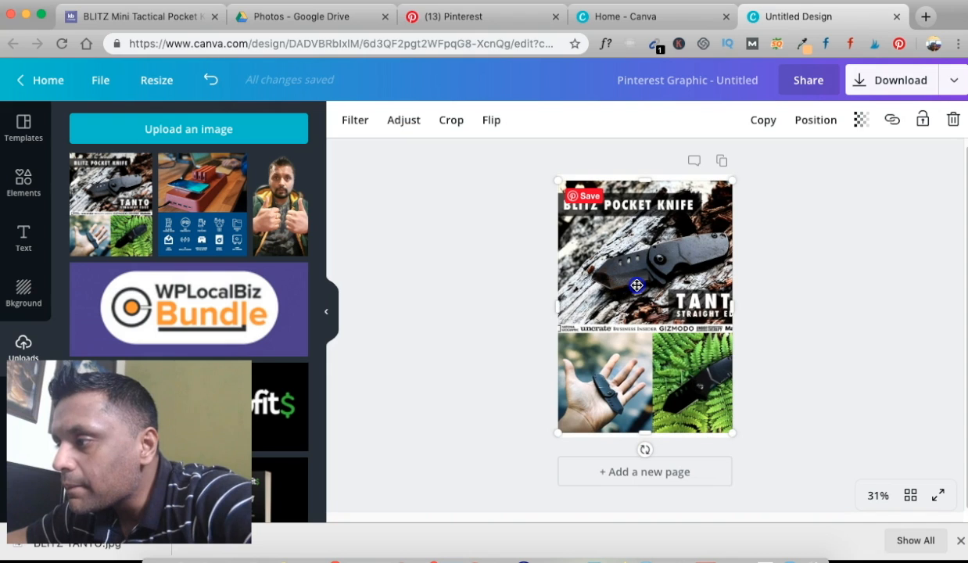
drag(645, 183, 646, 179)
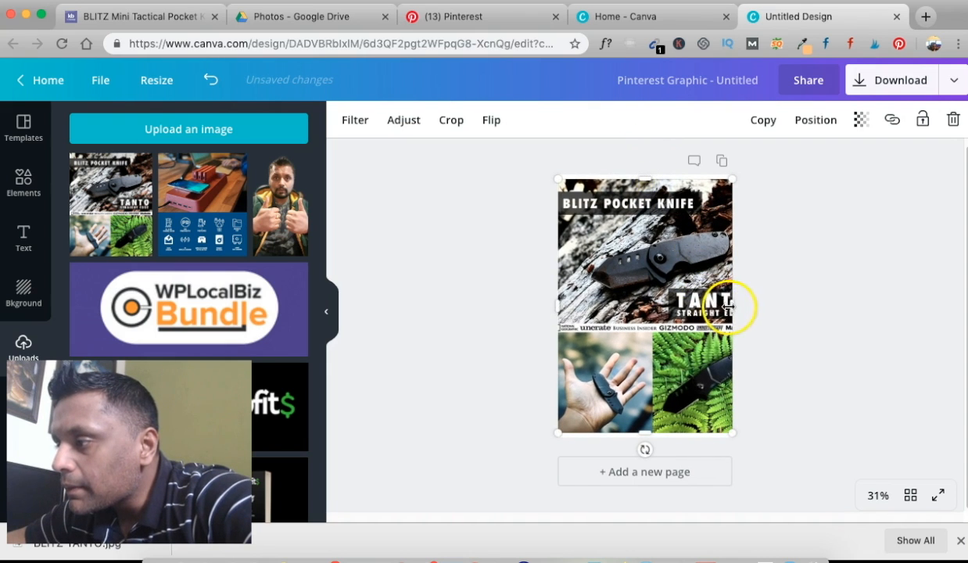
Step: Shift the knife photo left and extend its right side to the page edge so the whole TANTO caption fits on the page
drag(729, 306, 734, 302)
drag(685, 266, 676, 268)
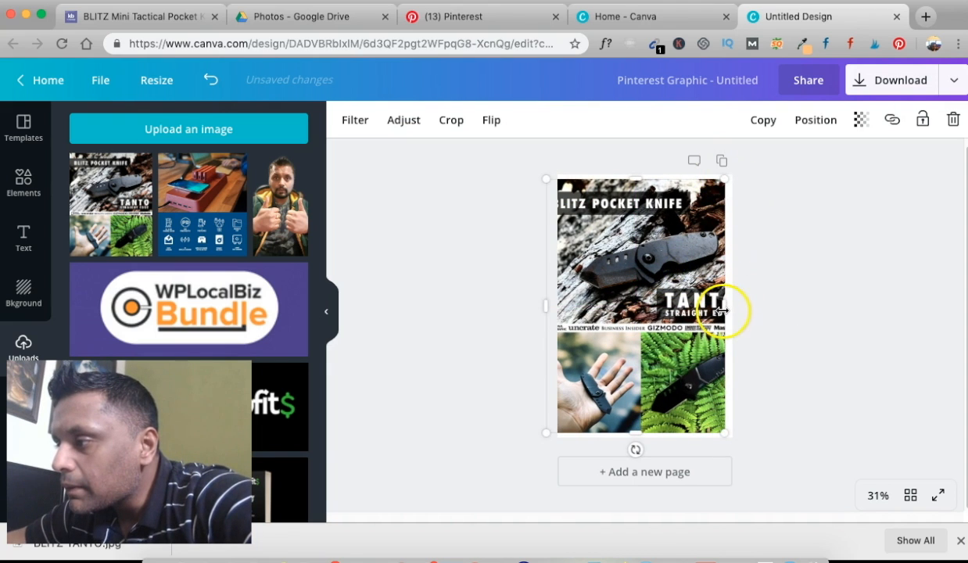
drag(722, 310, 737, 311)
mouse_move(663, 320)
mouse_down()
mouse_move(649, 319)
mouse_move(667, 314)
mouse_move(650, 313)
mouse_move(648, 296)
mouse_move(668, 309)
mouse_up()
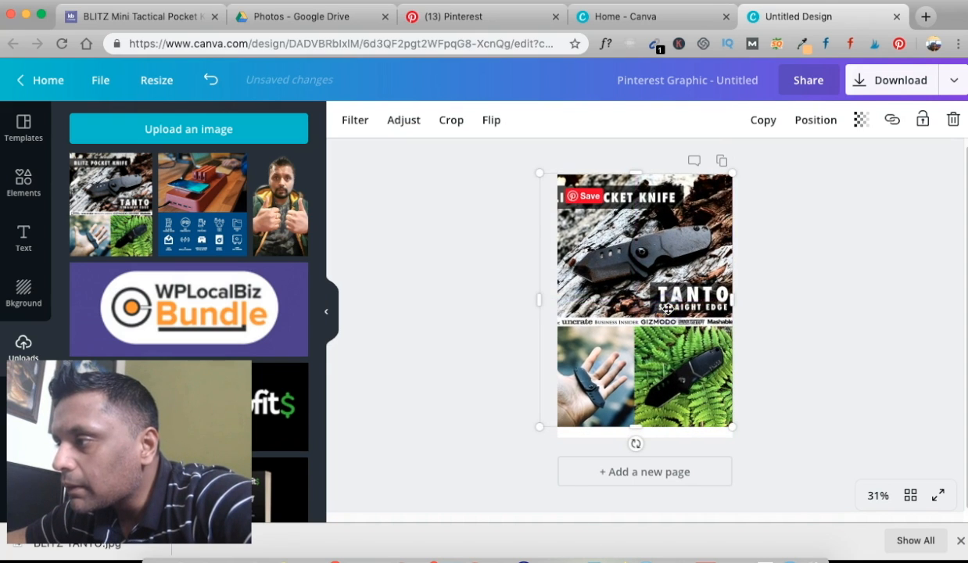
Step: Shrink the knife photo and move it to the page's left edge, leaving blank bands above and below it
drag(734, 172, 706, 209)
drag(645, 288, 665, 274)
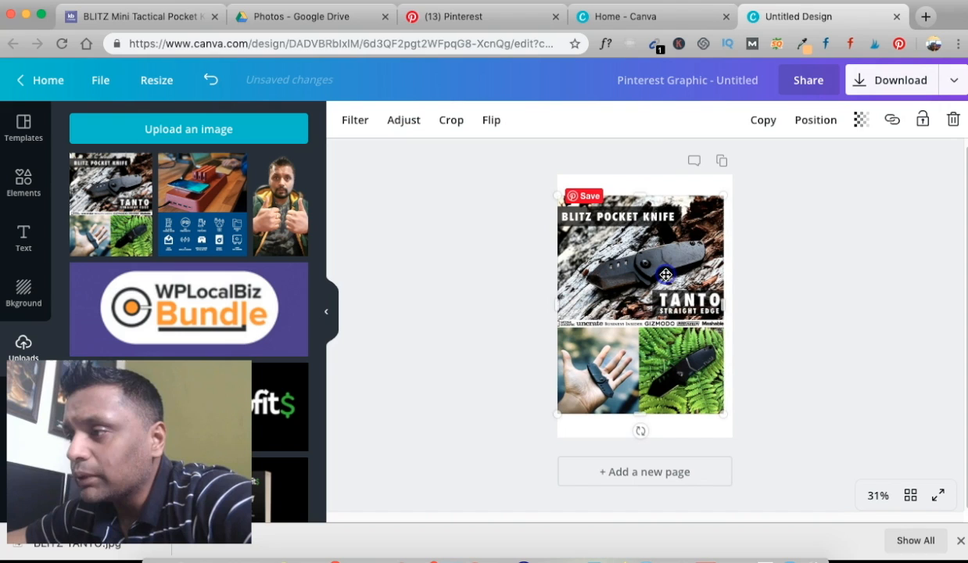
click(605, 179)
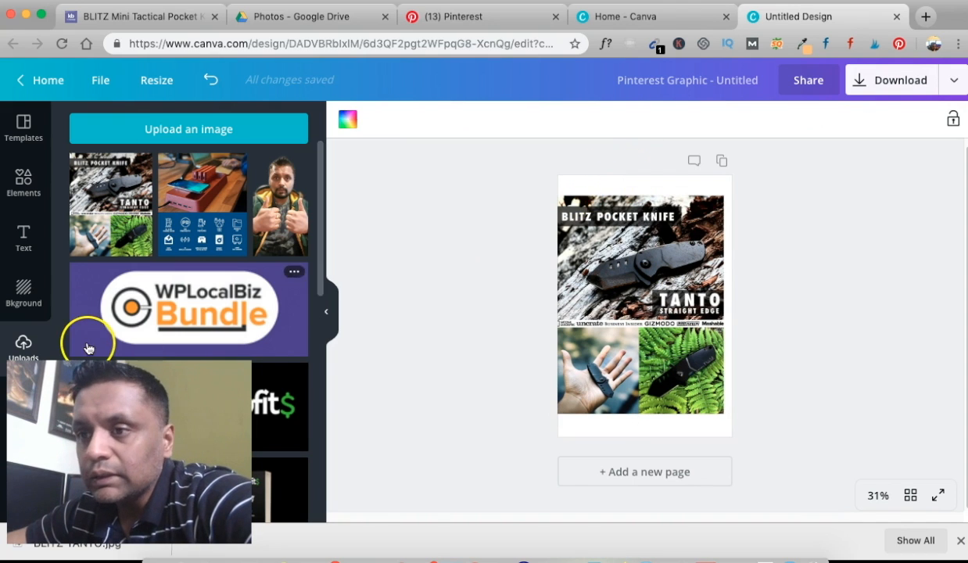
Step: Try the dark starfield and teal water backgrounds, and set the page background to the blue night sky with the shooting star
click(9, 296)
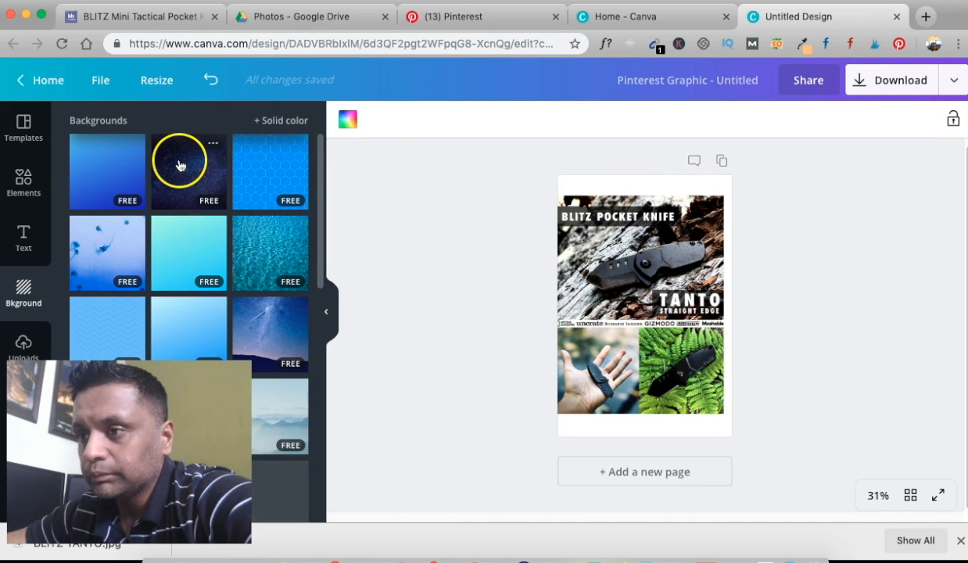
click(179, 164)
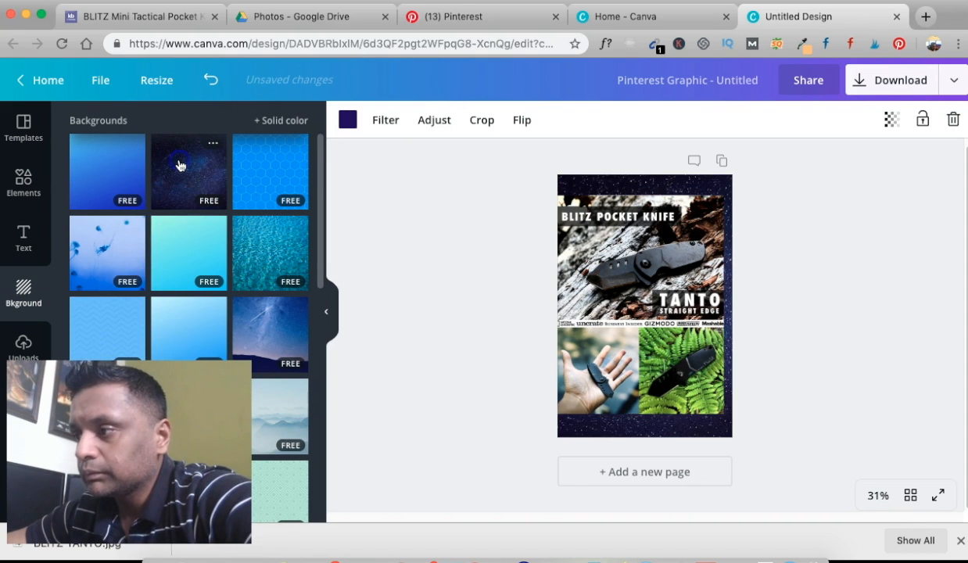
click(262, 239)
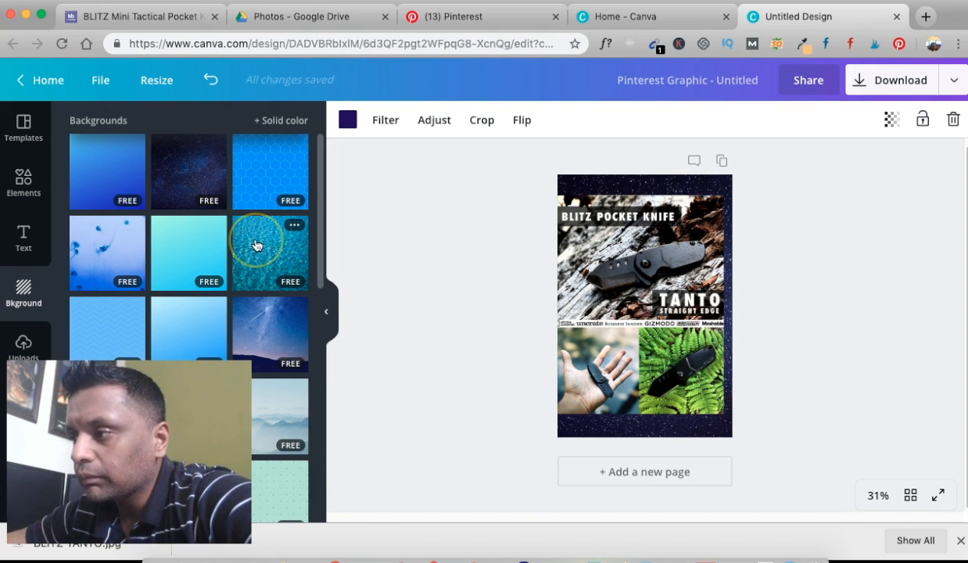
click(261, 280)
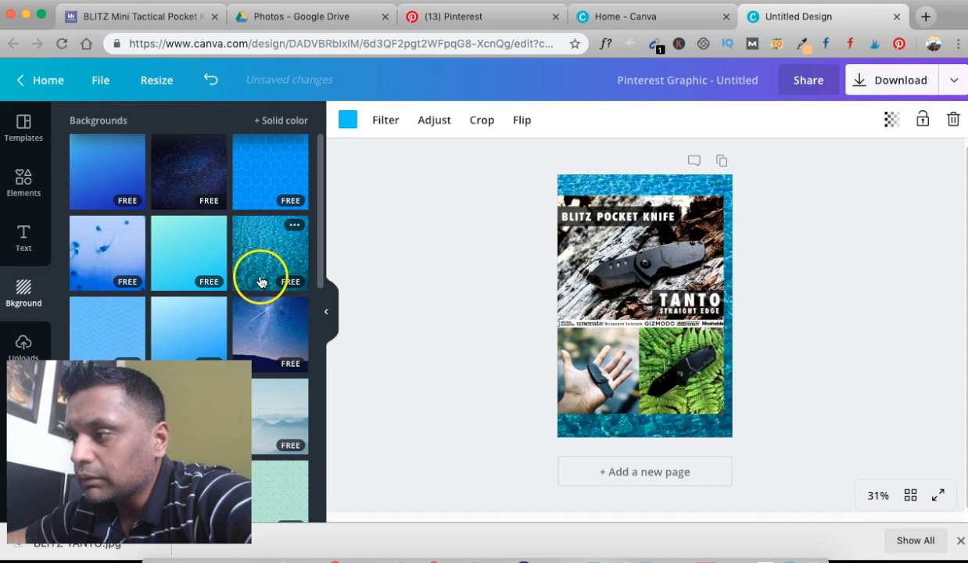
click(263, 341)
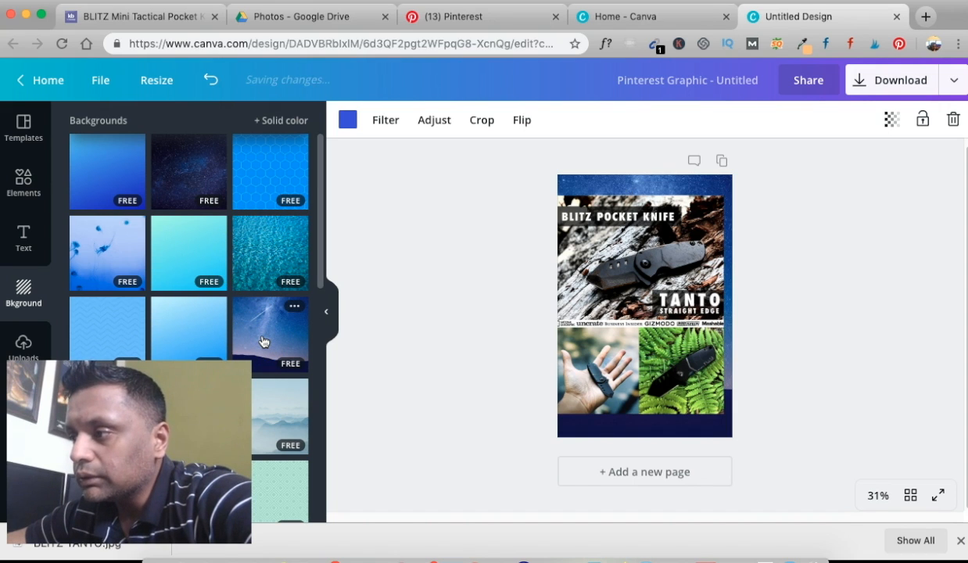
Step: Centre the knife photo horizontally, shrink it slightly, and move it near the top of the page to leave space below
click(635, 267)
drag(636, 267, 664, 270)
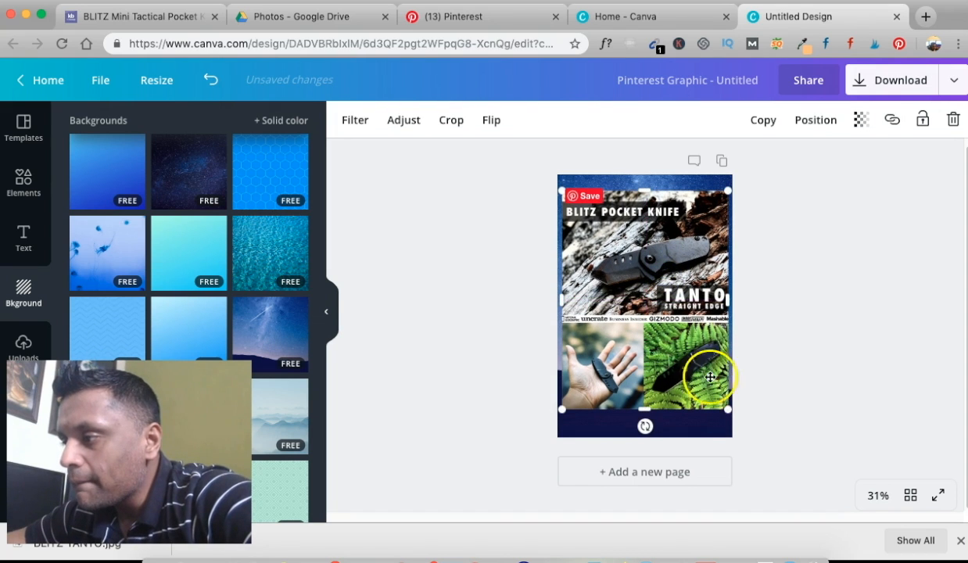
drag(726, 410, 712, 390)
drag(620, 274, 626, 267)
click(783, 330)
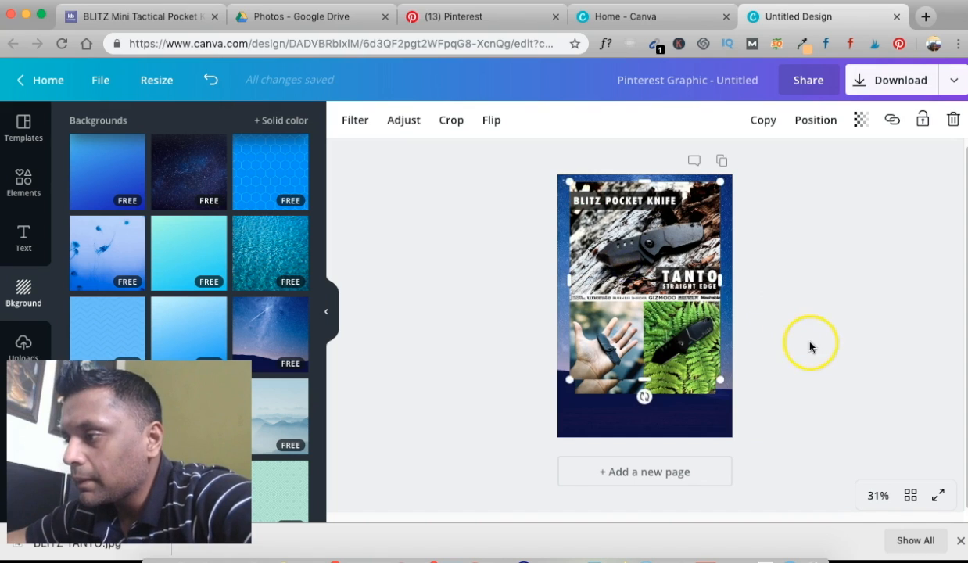
click(772, 402)
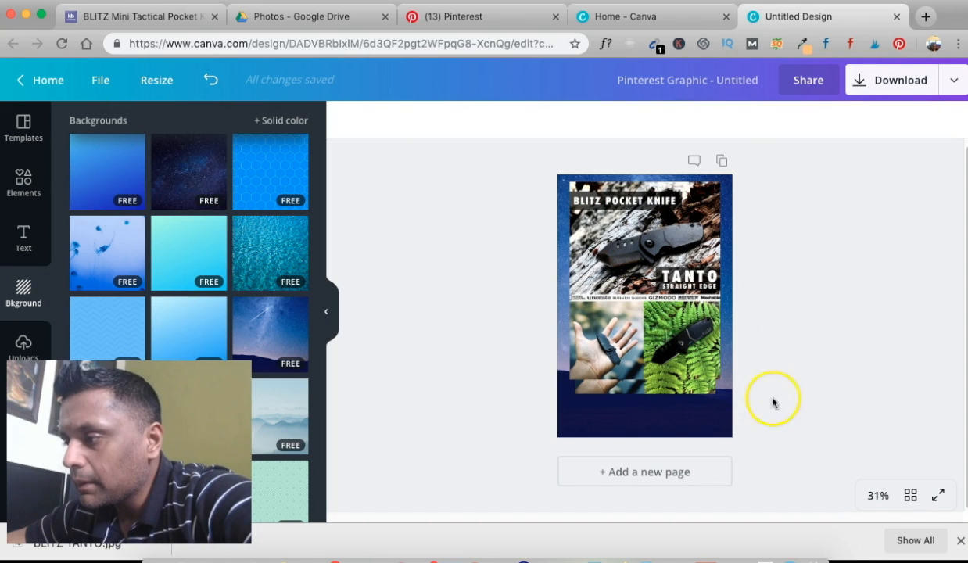
Step: Add the "Authentic Leather Blue Wood" text combination and place it in the empty band below the knife photo
click(640, 415)
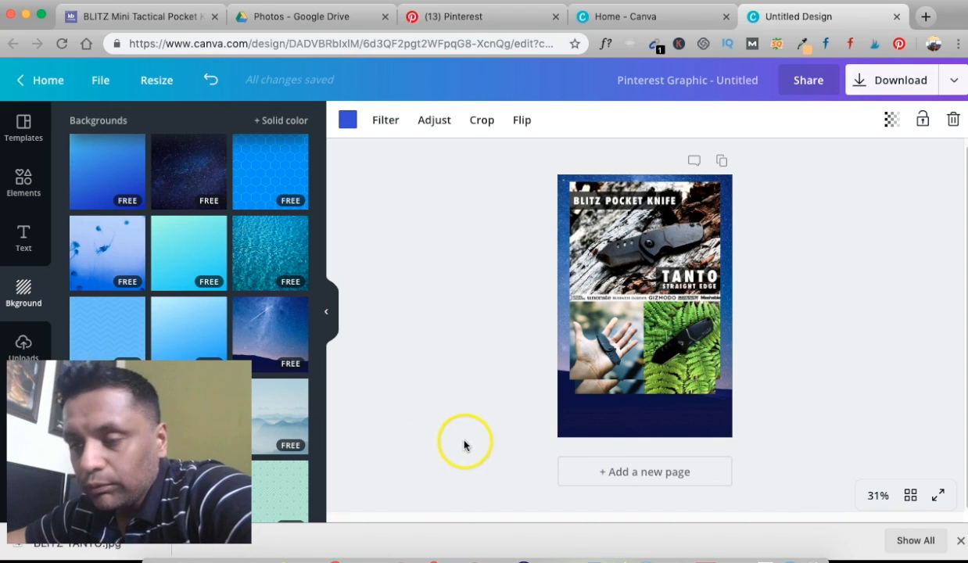
click(25, 248)
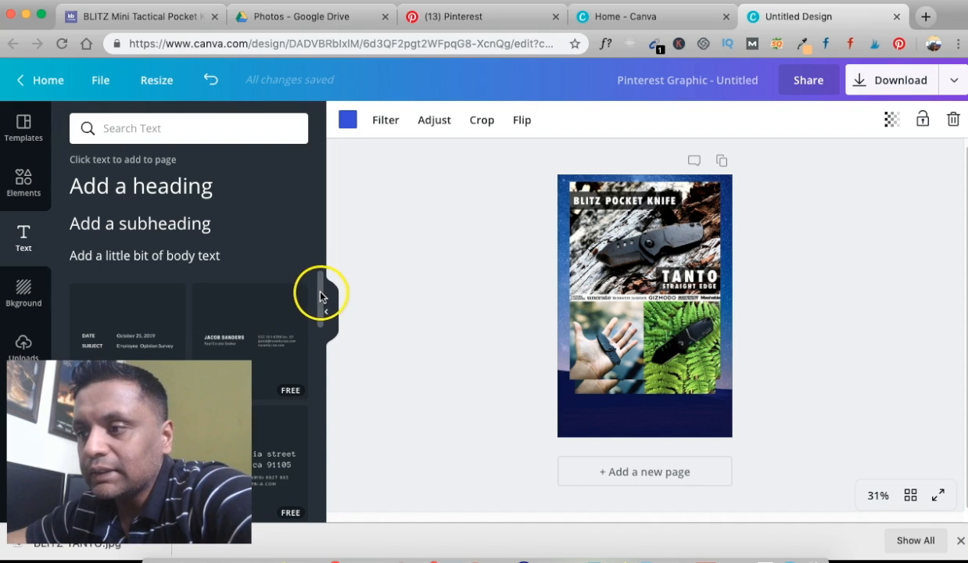
drag(319, 295, 318, 353)
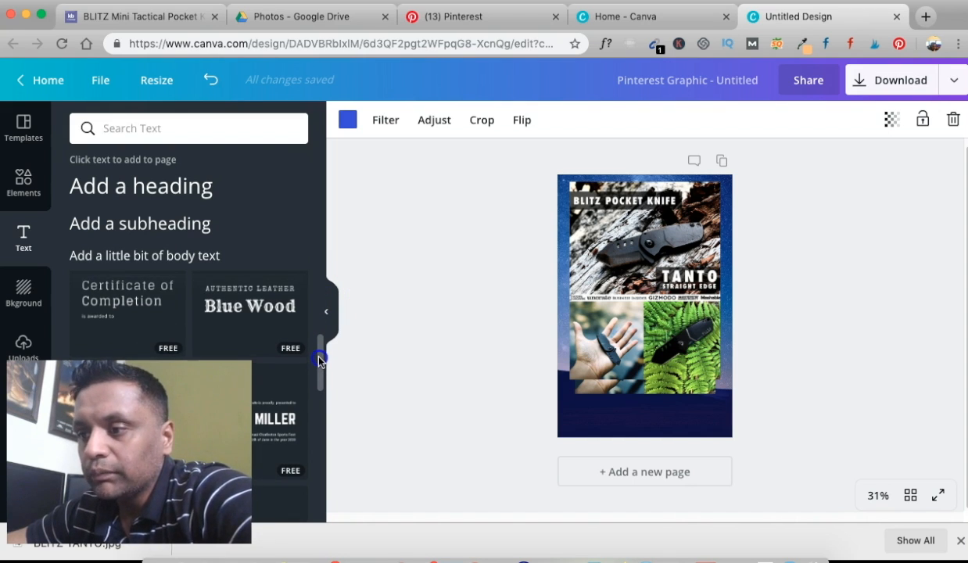
click(247, 305)
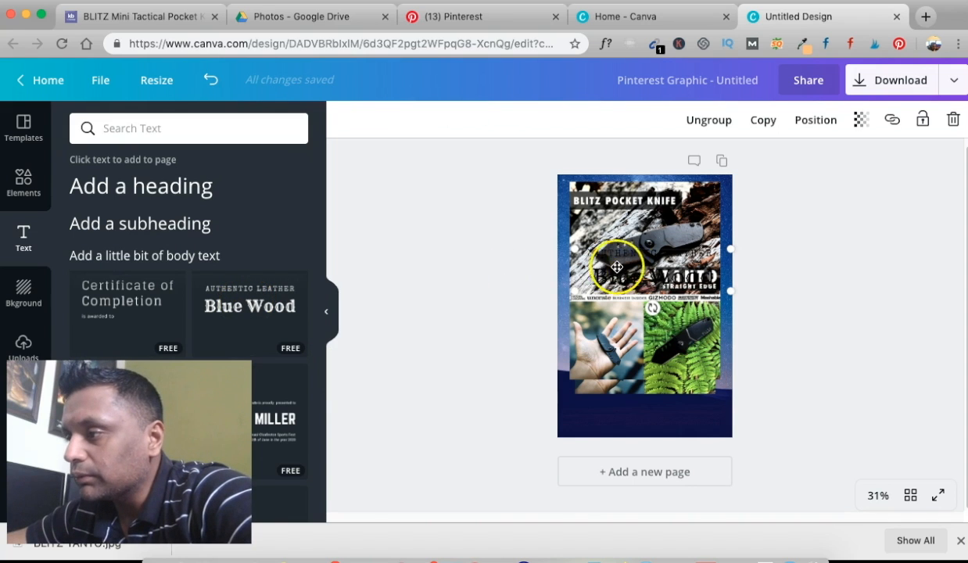
drag(632, 270, 627, 413)
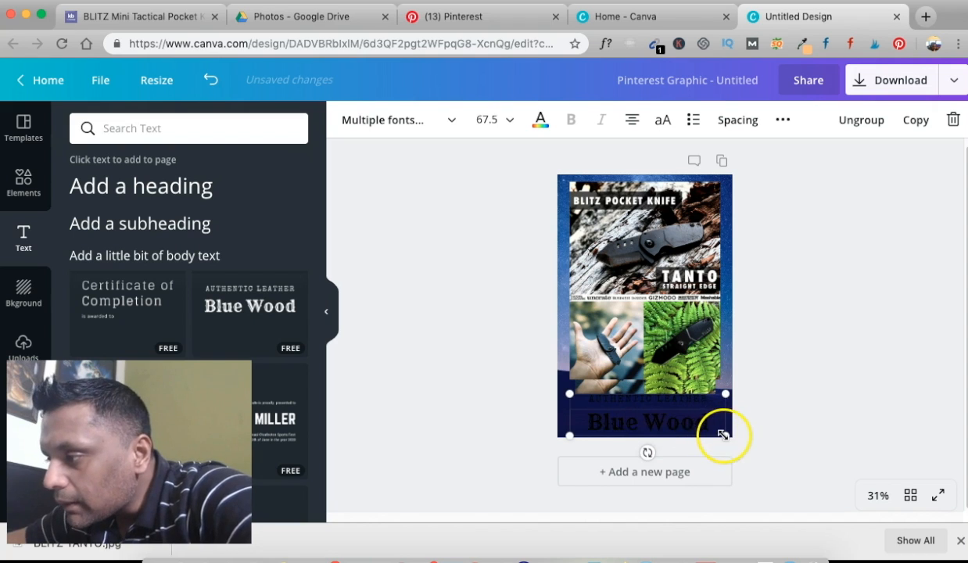
Step: Shrink the Blue Wood text group to font size 56.5 and centre it horizontally at the bottom of the page
drag(715, 437, 698, 429)
click(636, 414)
click(713, 405)
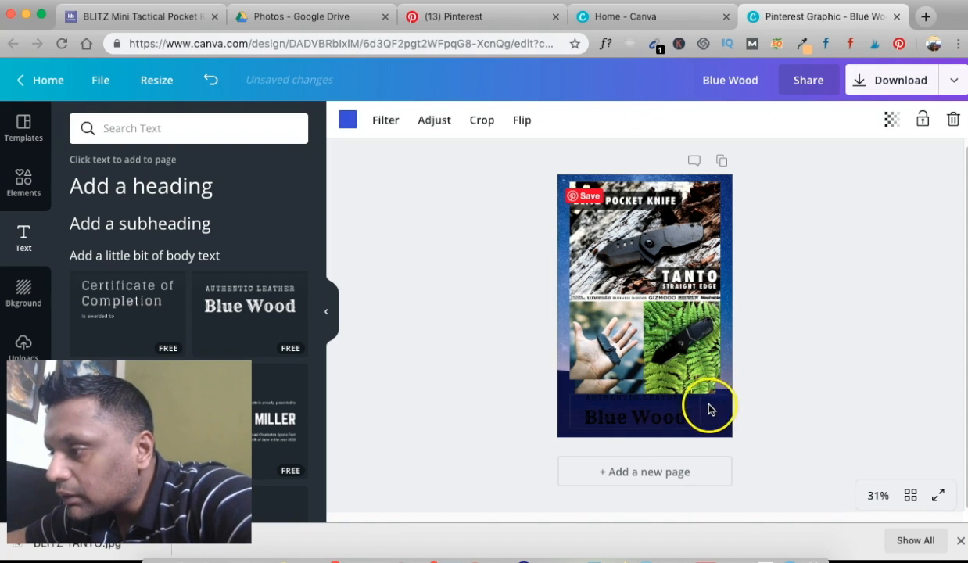
drag(623, 407, 634, 412)
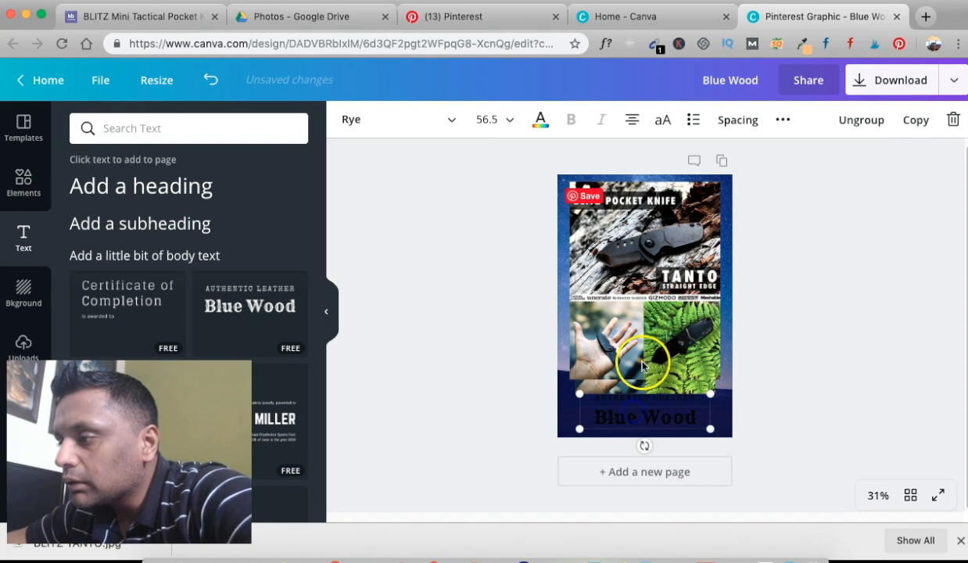
Step: Delete the duplicate knife photo hidden behind the main one, then realign the remaining photo near the page top and enlarge it slightly
click(644, 338)
drag(644, 337, 672, 320)
click(577, 309)
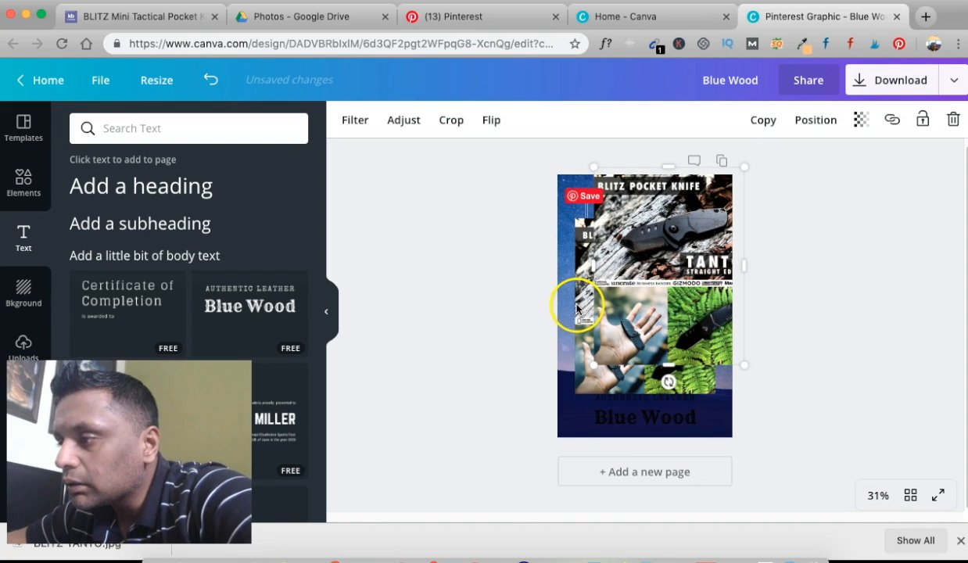
click(578, 309)
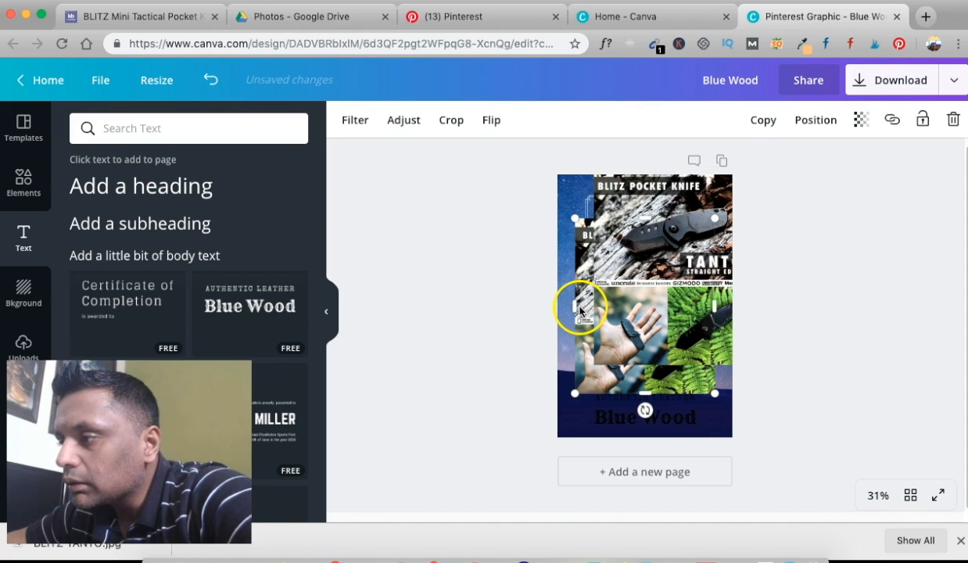
click(952, 117)
drag(635, 269, 633, 294)
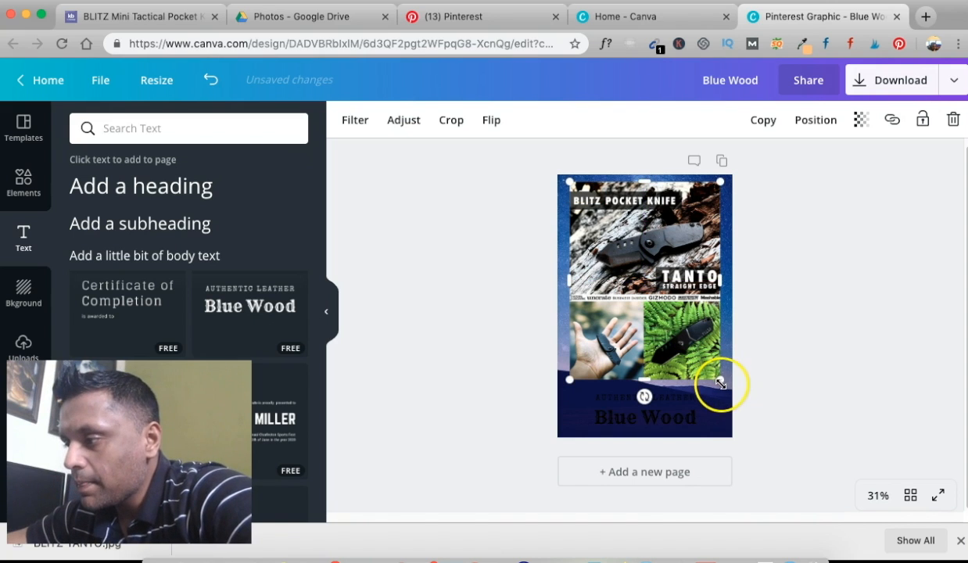
drag(720, 382, 720, 386)
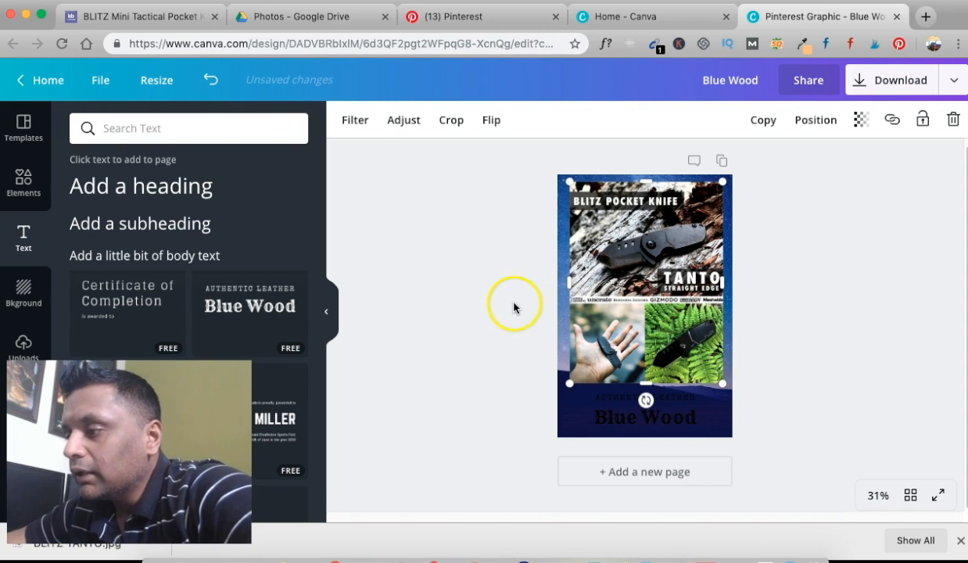
Step: Switch to the Kickbooster campaign page and open its Kickstarter share link in a new tab
click(149, 18)
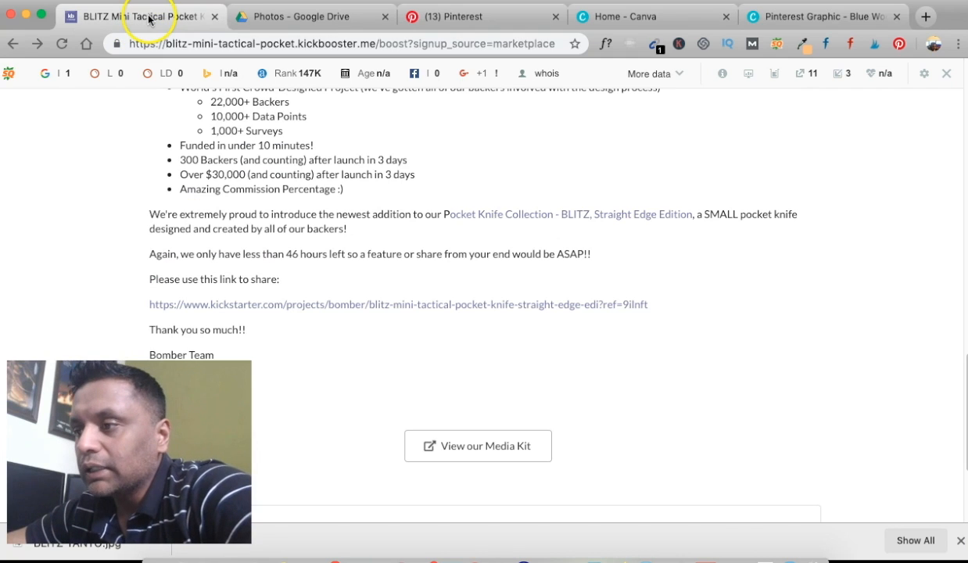
right_click(385, 307)
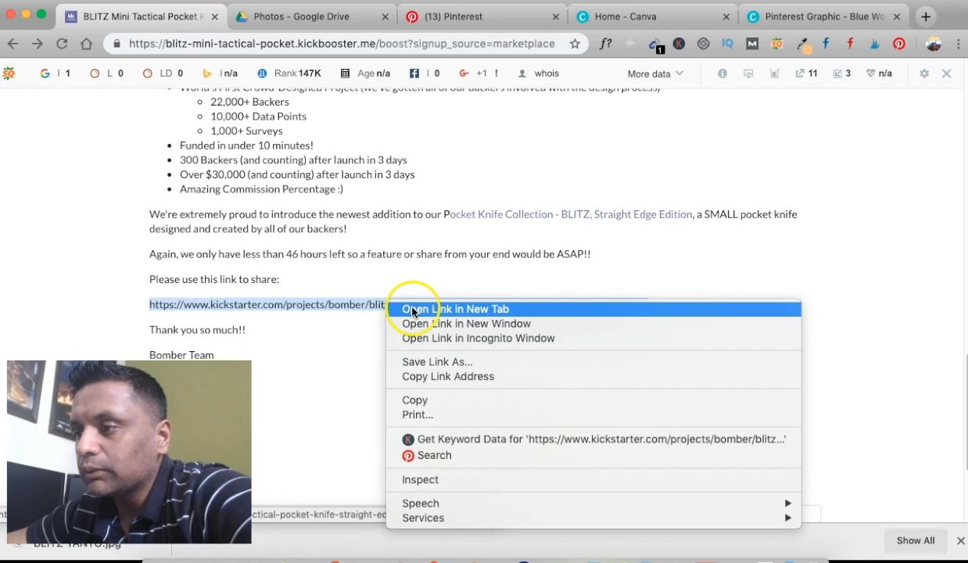
click(410, 308)
click(264, 23)
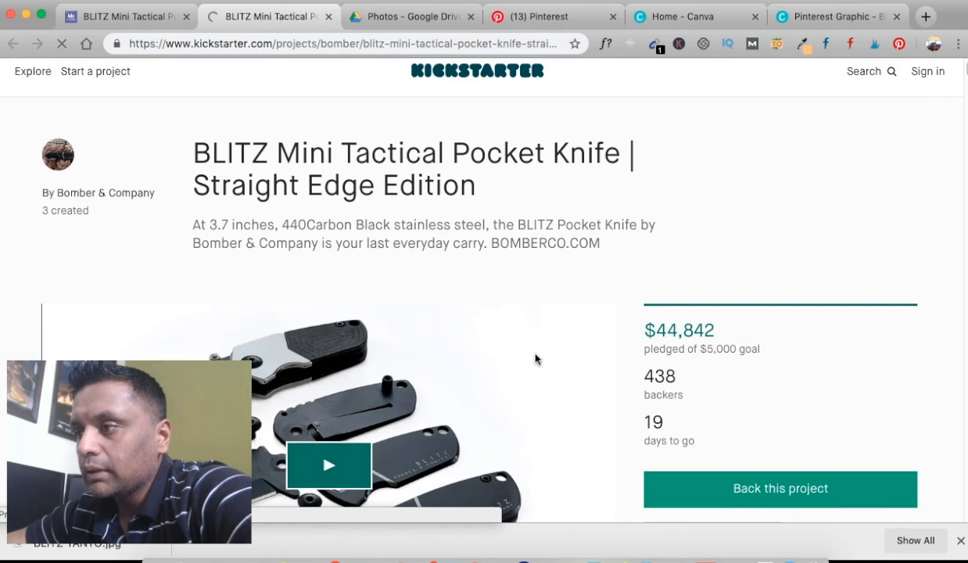
Step: Look through the Kickstarter project page for the knife's title, description, photos and pledge offers
scroll(535, 359, down, 3)
scroll(479, 184, up, 3)
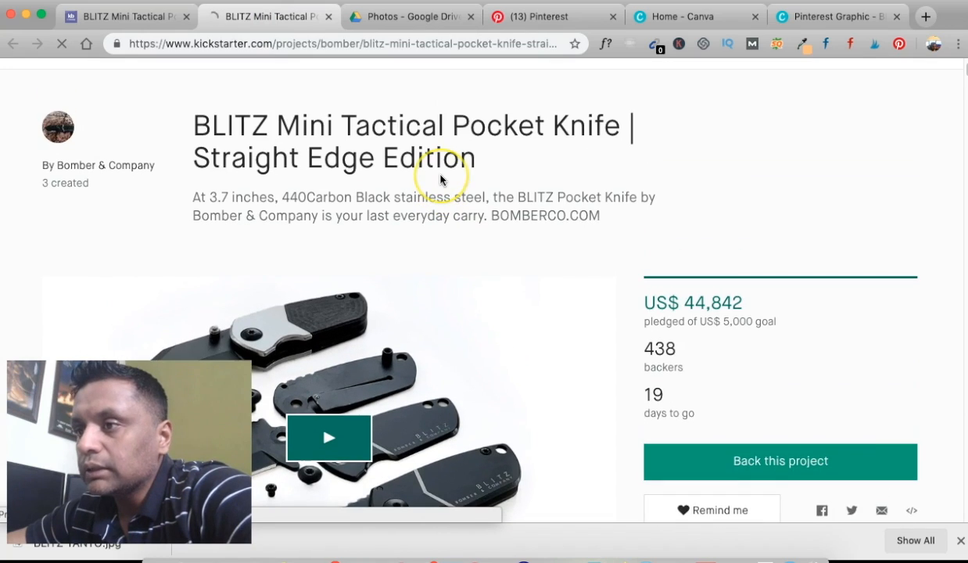
scroll(440, 179, down, 6)
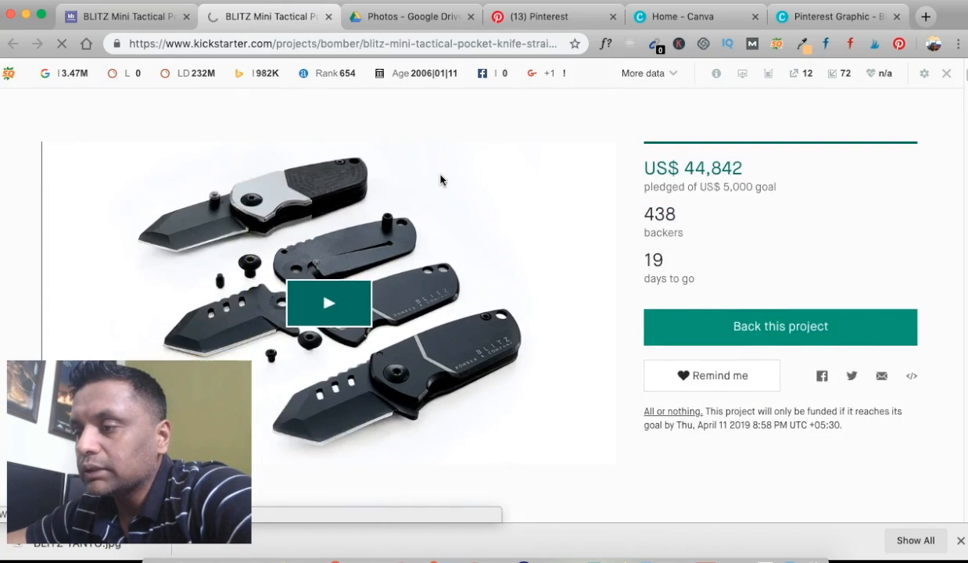
scroll(440, 180, down, 15)
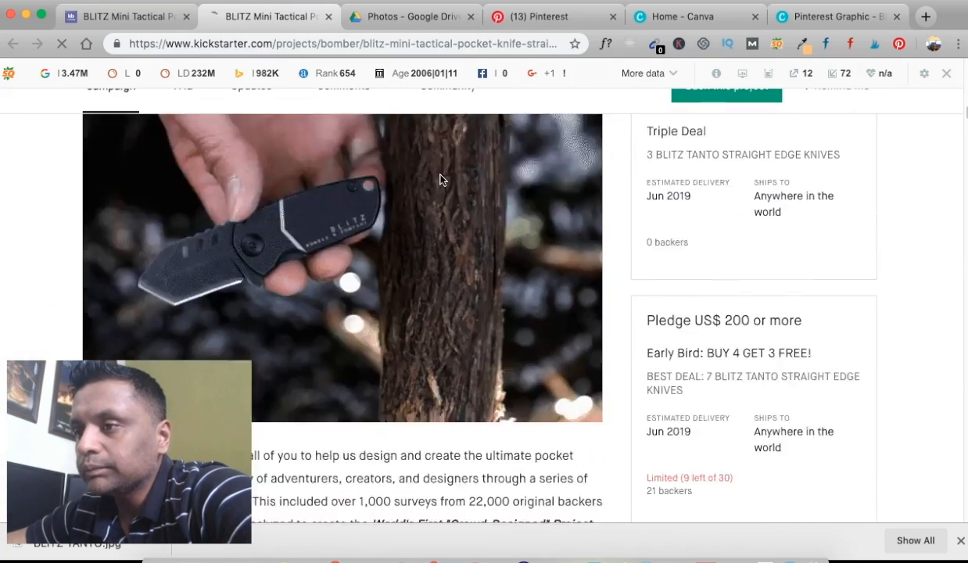
scroll(440, 179, down, 15)
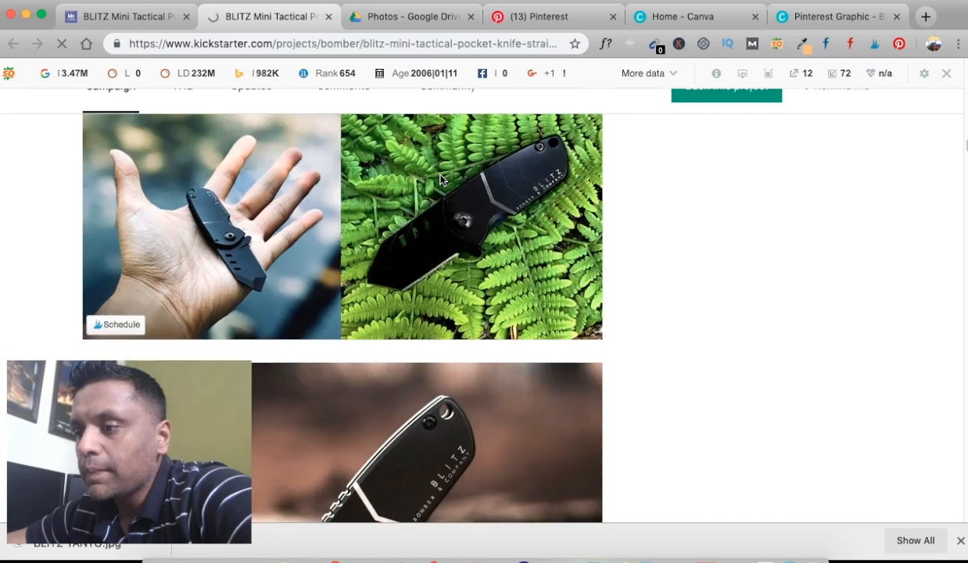
scroll(440, 179, down, 10)
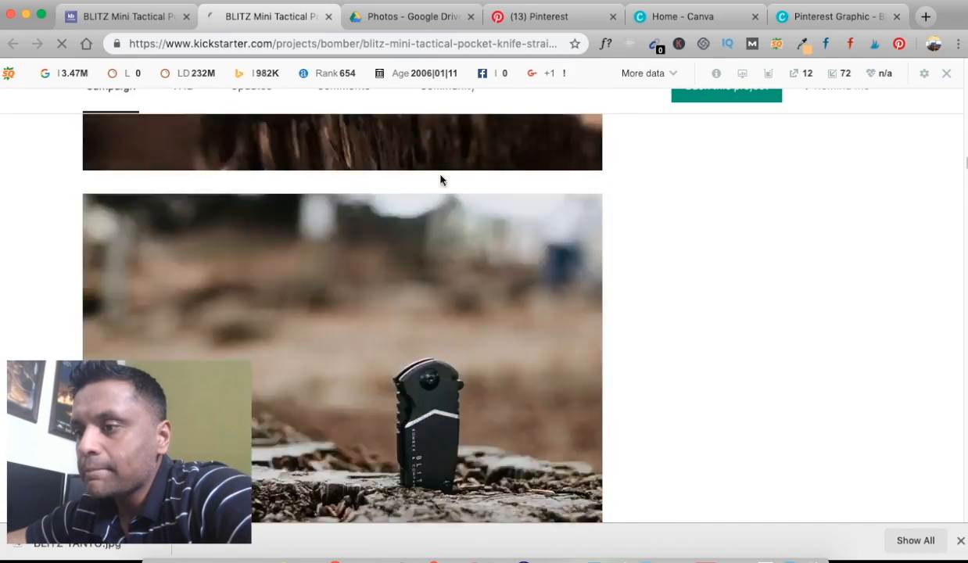
scroll(440, 180, up, 20)
scroll(441, 180, up, 10)
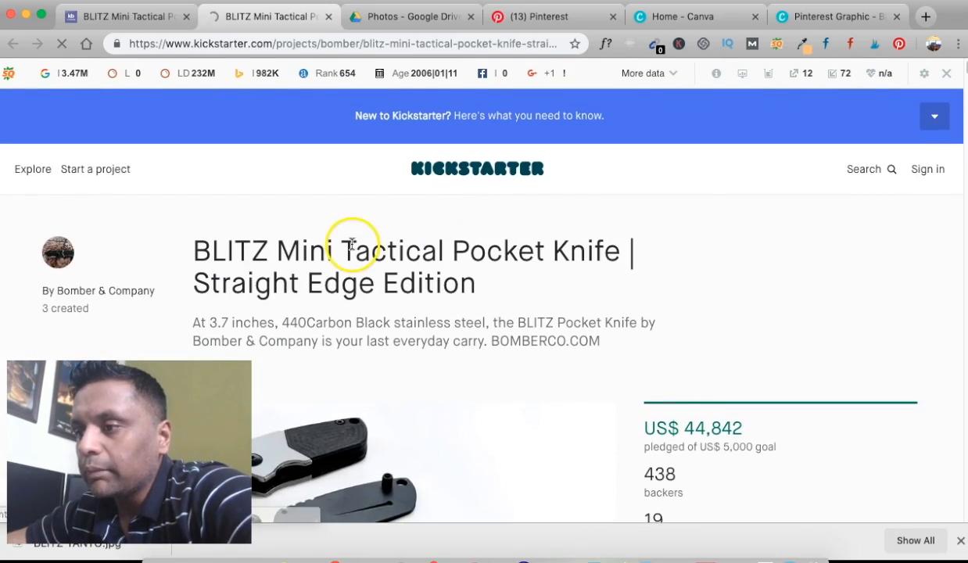
Step: Copy the Kickstarter project title and replace the "Blue Wood" text in the Canva design with it
triple_click(351, 244)
key(super+c)
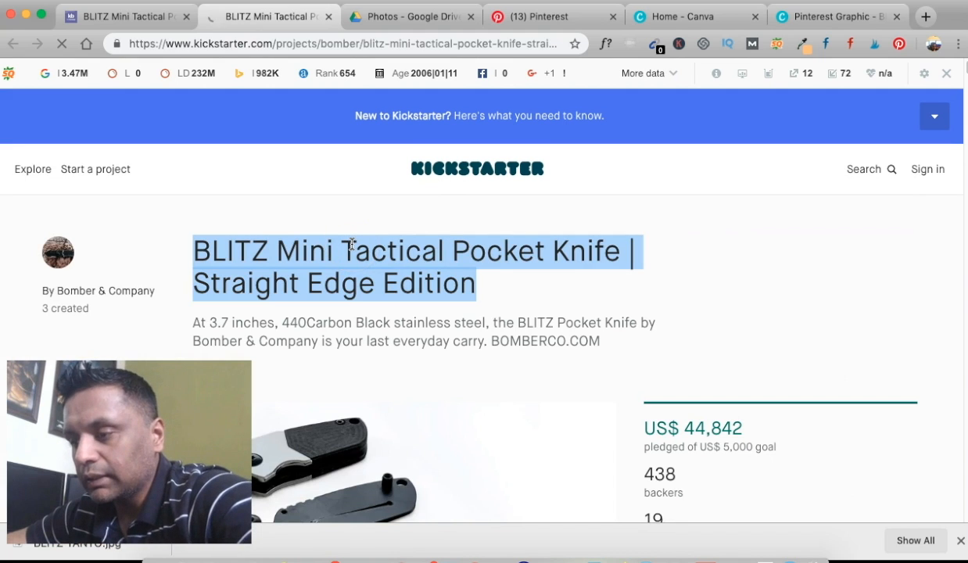
click(796, 19)
click(631, 415)
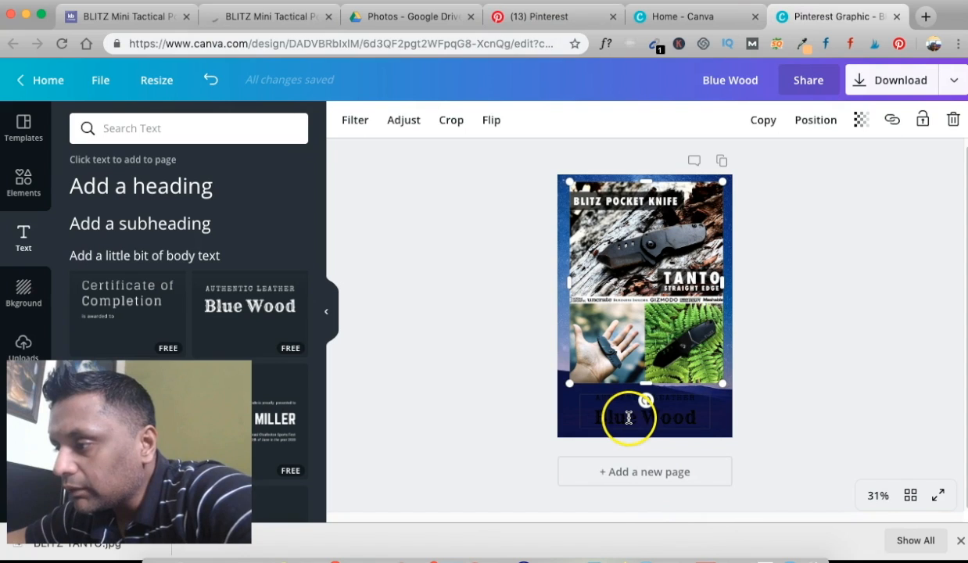
double_click(629, 417)
click(619, 406)
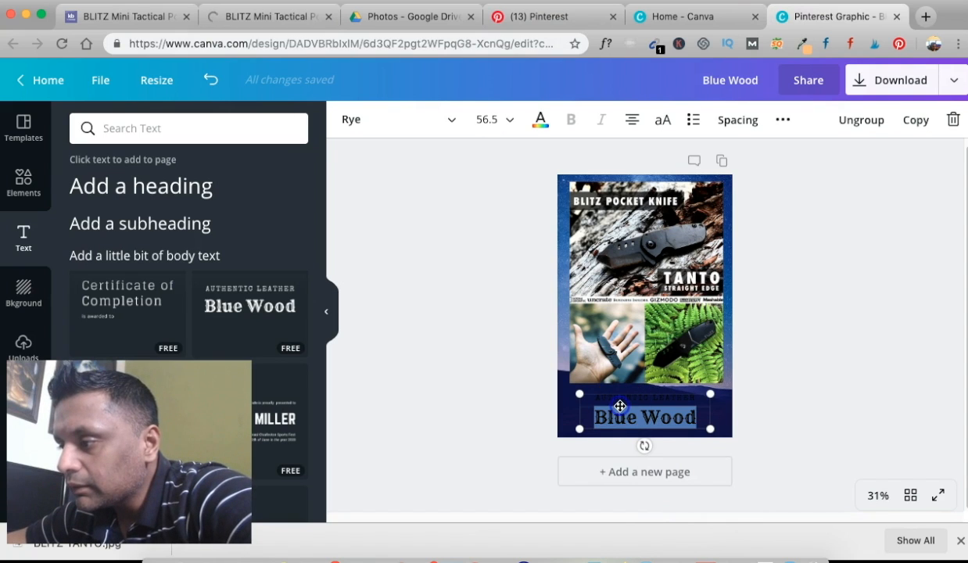
double_click(643, 406)
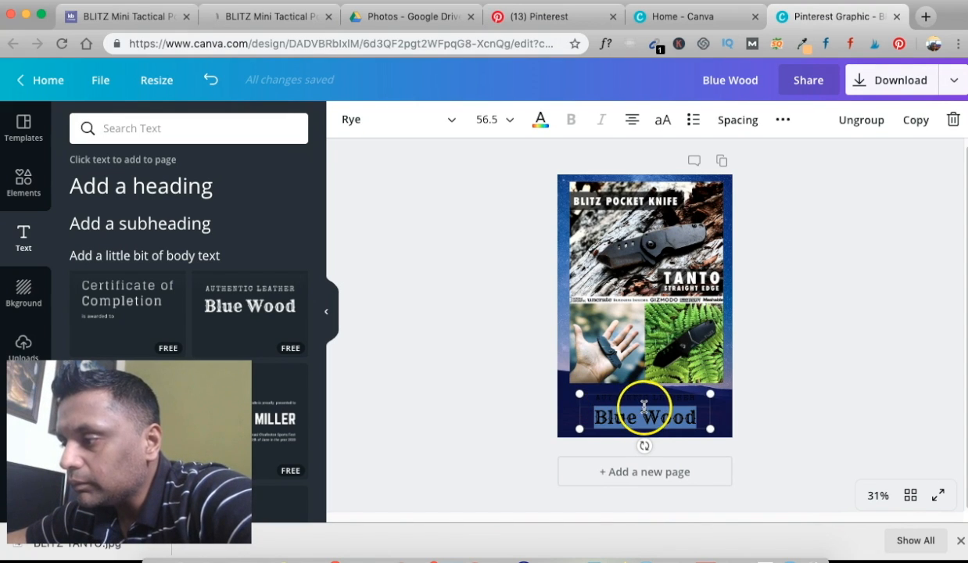
triple_click(644, 406)
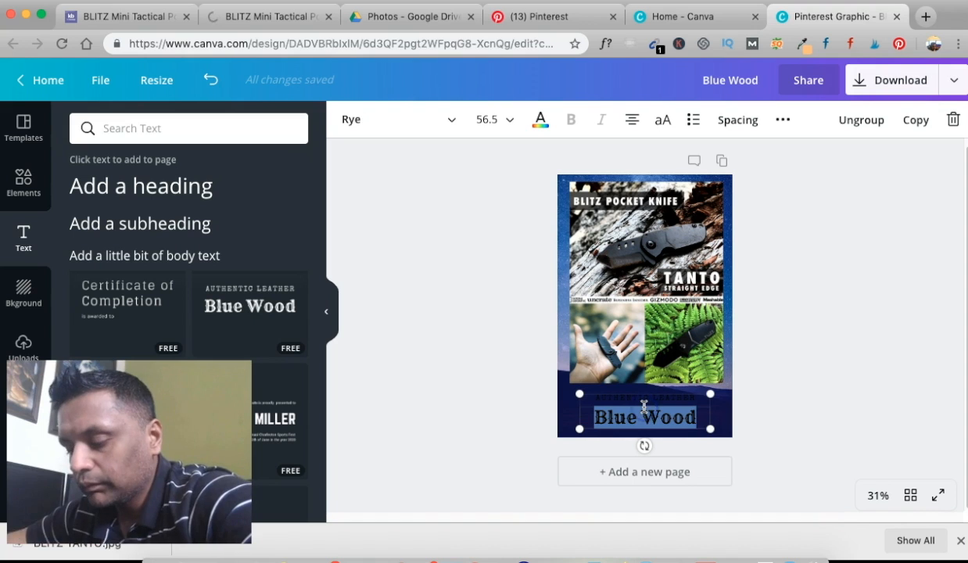
key(super+v)
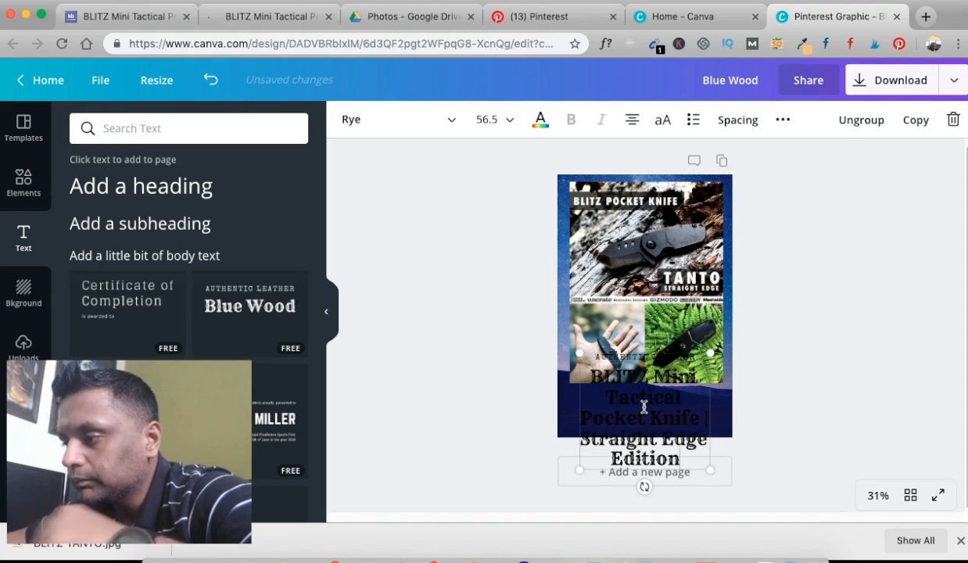
Step: Delete the "Authentic Leather" line above the knife title and set the title's text colour to white
click(612, 357)
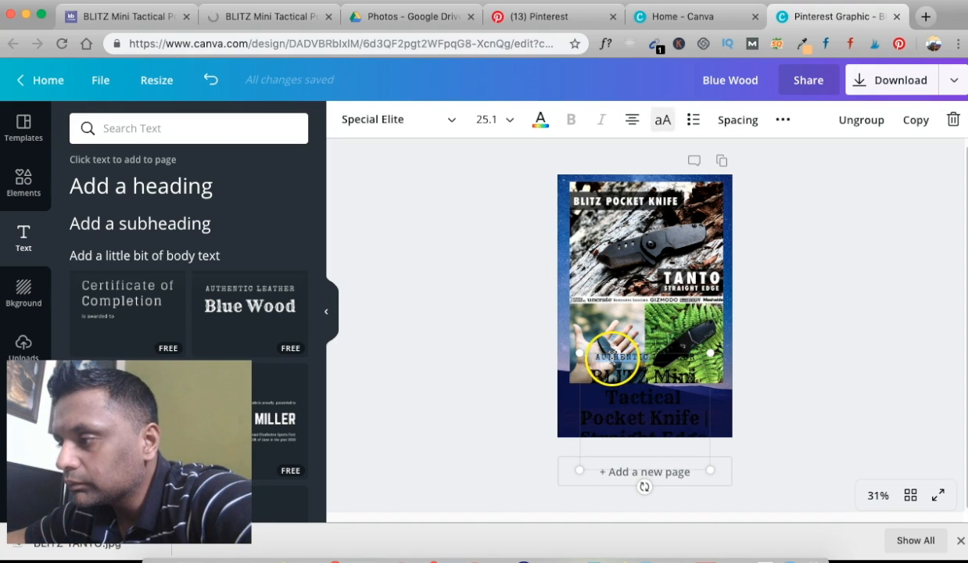
key(Delete)
click(612, 382)
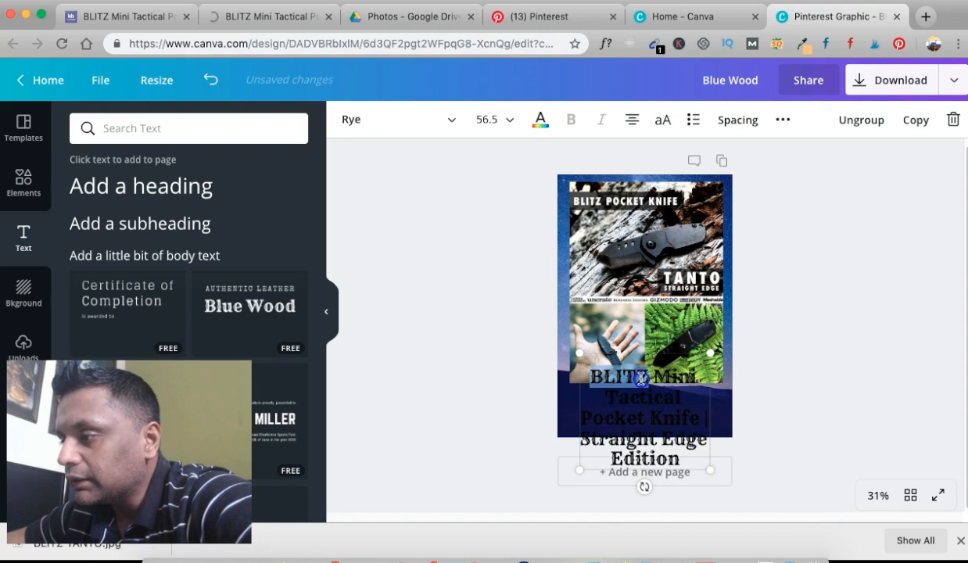
double_click(640, 379)
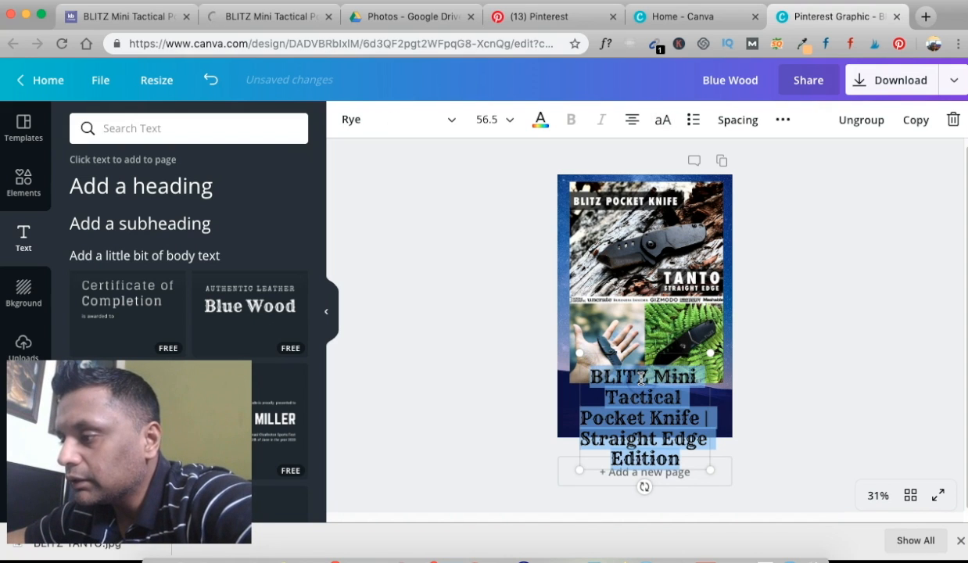
click(541, 121)
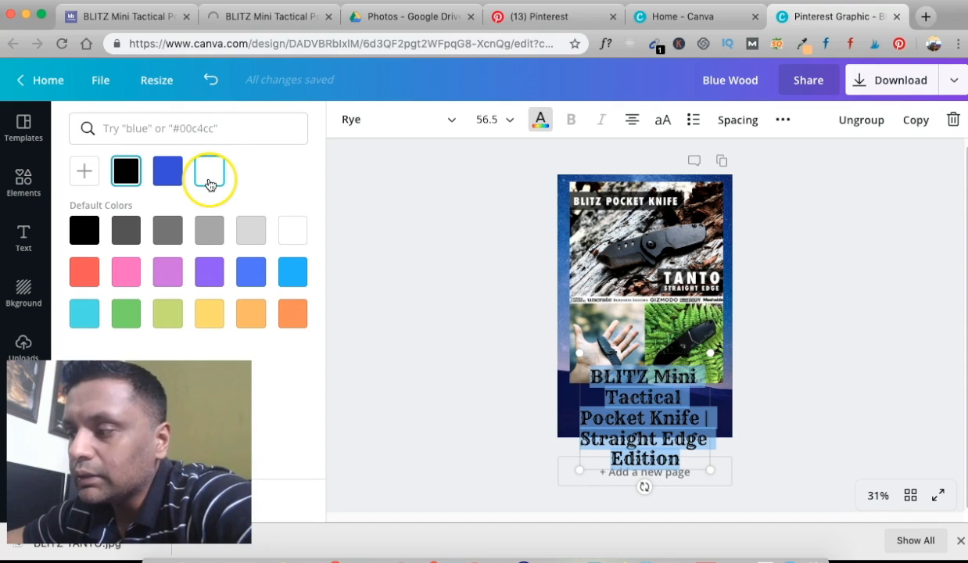
click(209, 181)
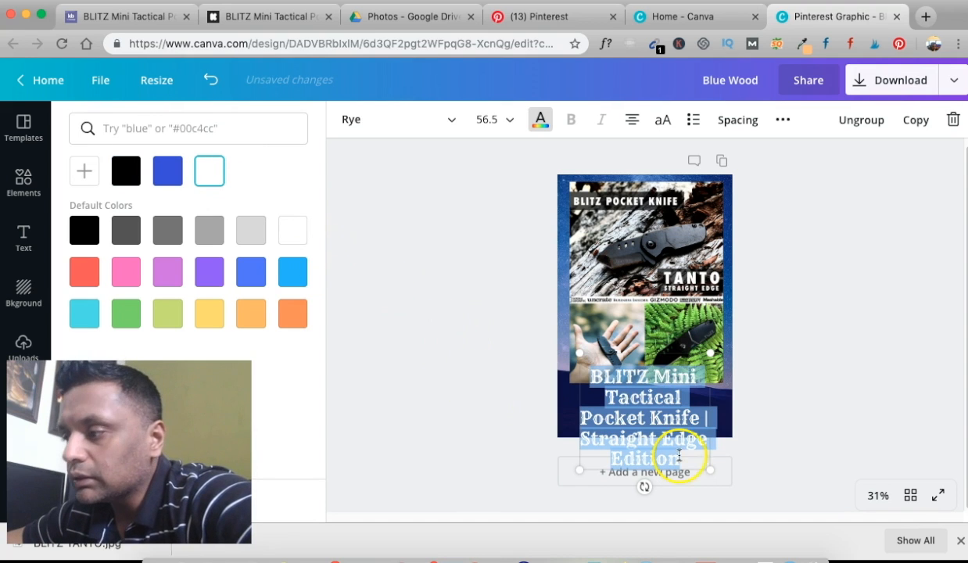
Step: Shrink the knife title to font size 41 so all its lines fit within the page
drag(704, 465, 668, 431)
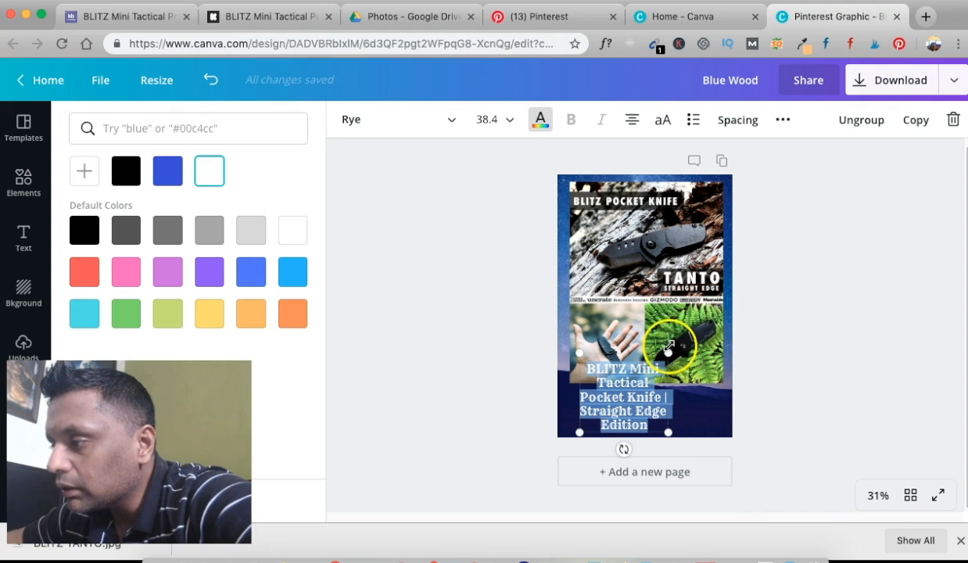
mouse_move(668, 353)
mouse_down()
mouse_move(687, 359)
mouse_move(670, 351)
mouse_up()
drag(670, 432, 720, 386)
click(766, 399)
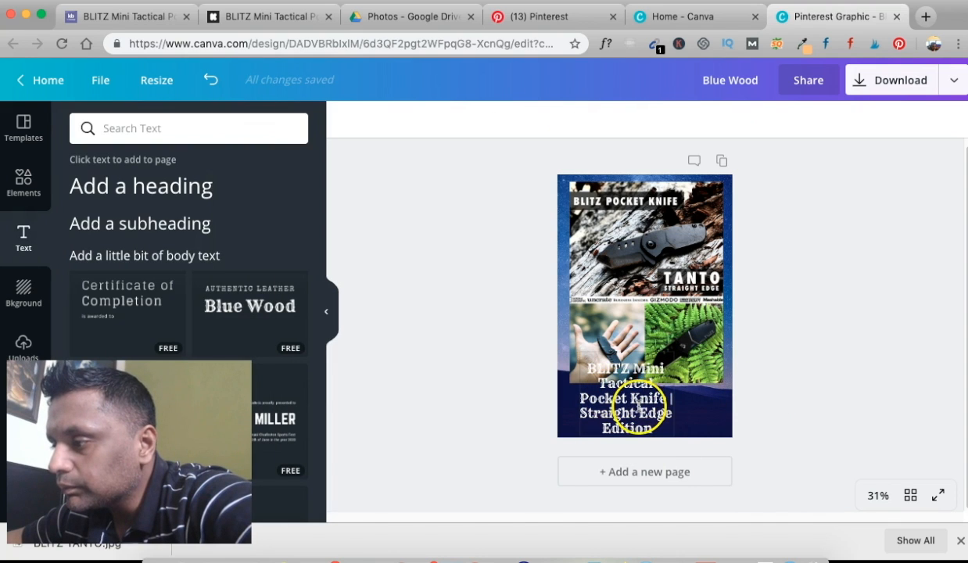
Step: Delete the words "Straight Edge Edition" from the end of the knife title
click(617, 422)
click(588, 414)
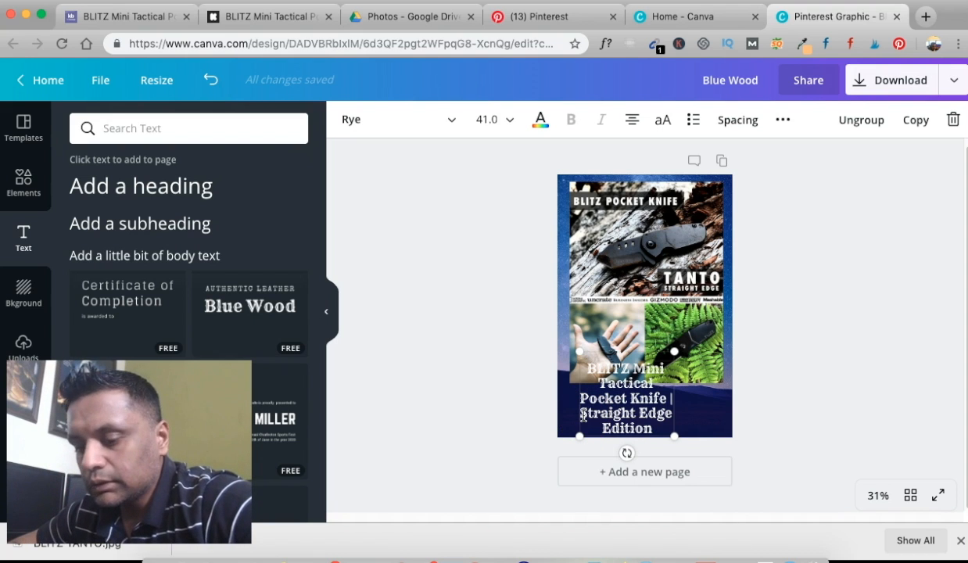
key(shift+Down)
key(shift+Down)
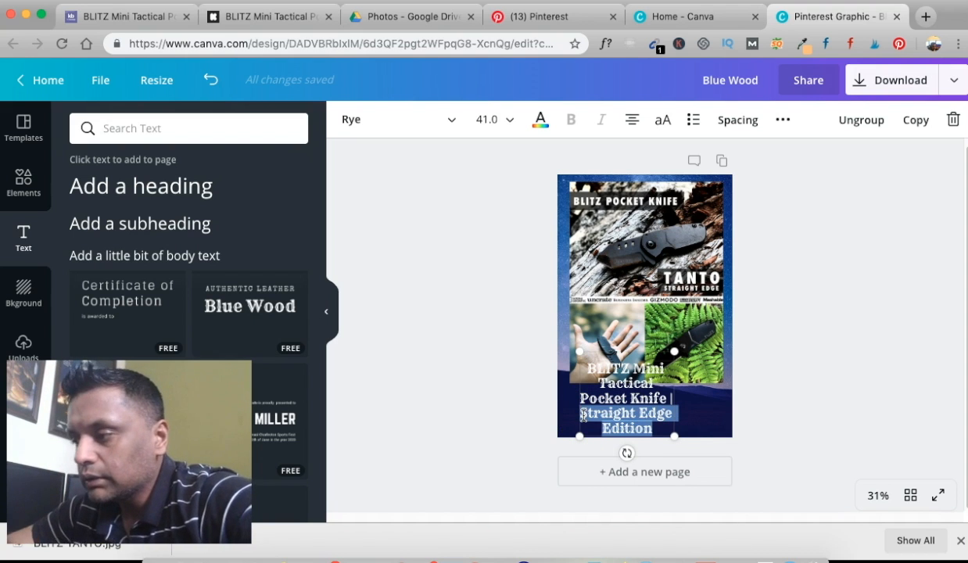
key(BackSpace)
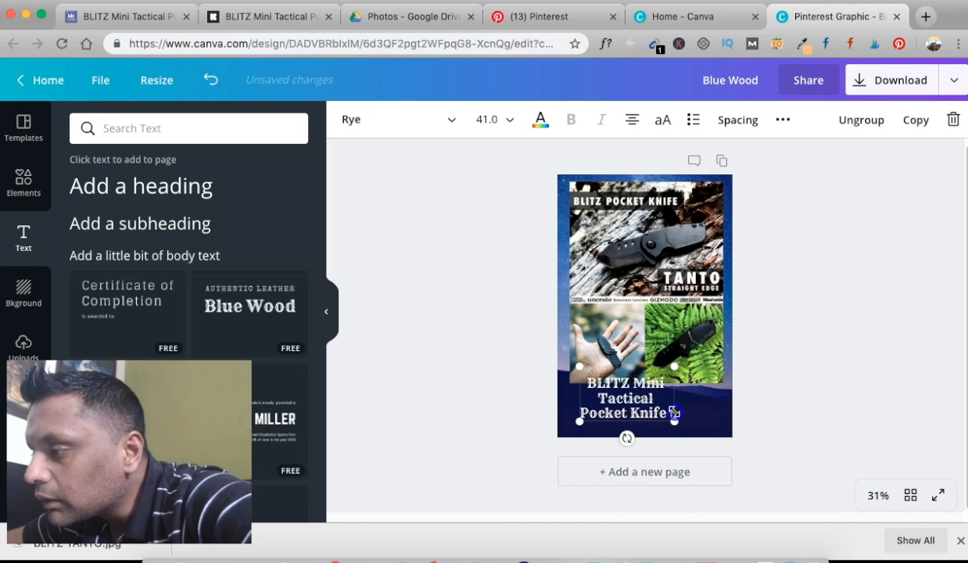
Step: Enlarge the knife title to font size 49.1 and centre it in the dark area below the photos
click(671, 410)
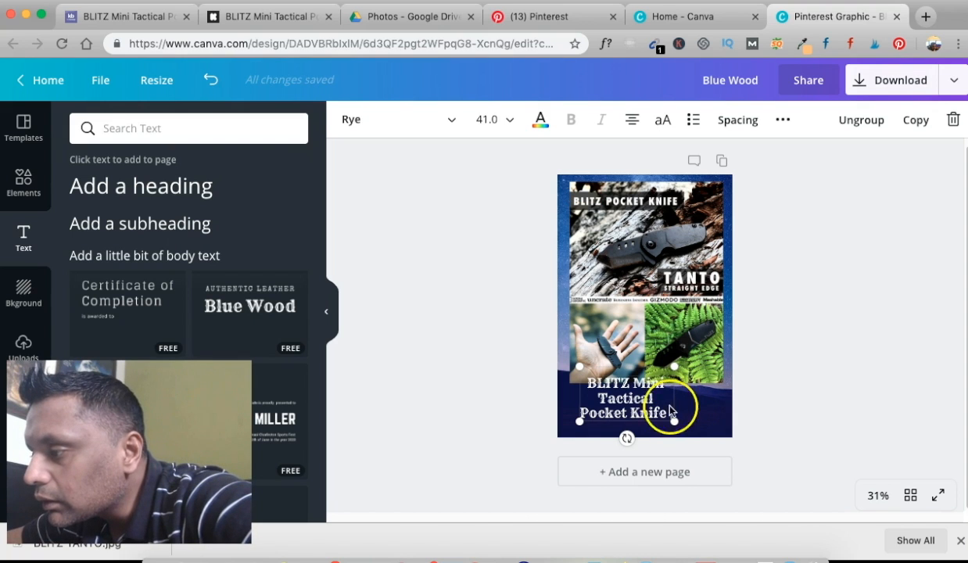
drag(708, 433, 713, 429)
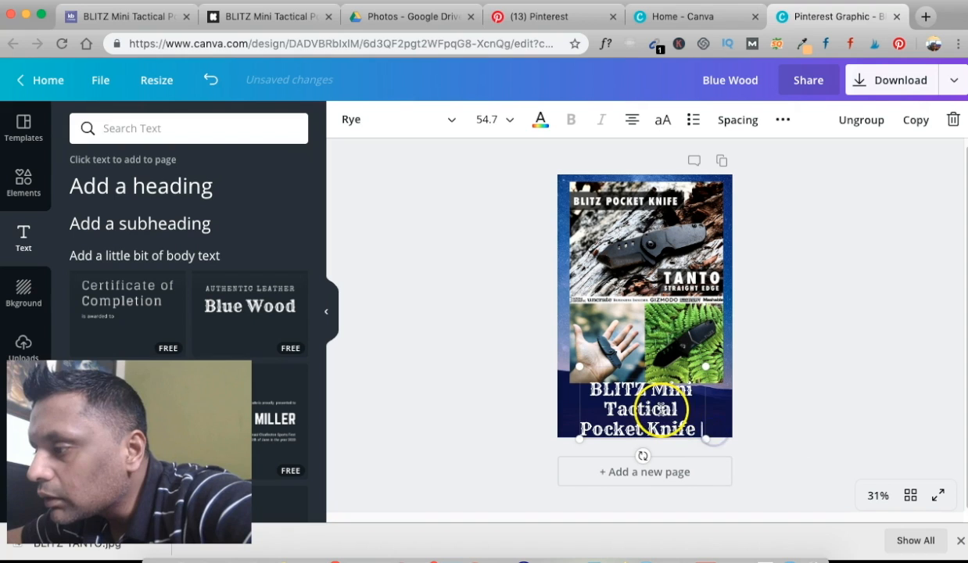
drag(664, 408, 665, 402)
drag(708, 365, 701, 378)
click(716, 408)
drag(658, 409, 663, 411)
click(799, 399)
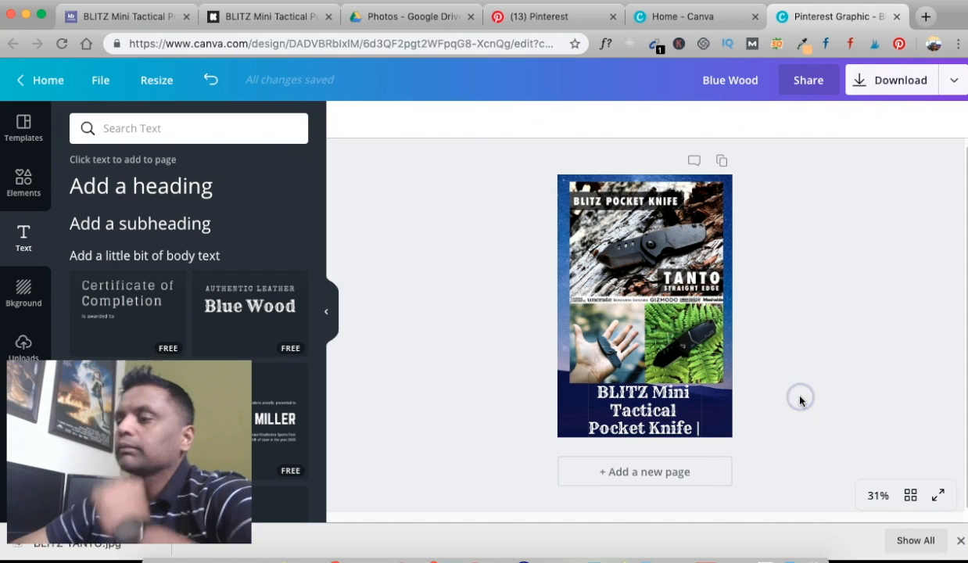
Step: Try the Adigiana Toybox font on the whole knife title
double_click(638, 406)
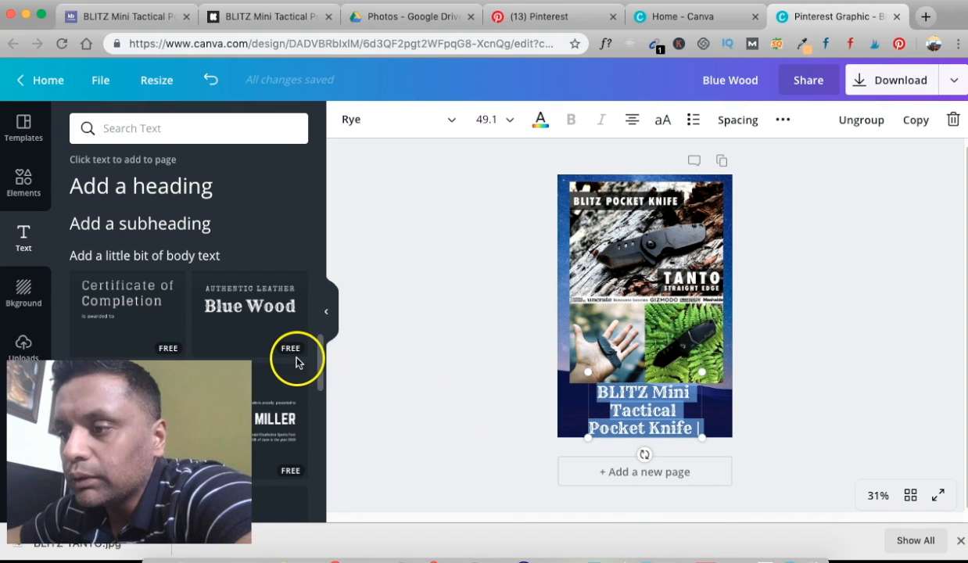
click(409, 125)
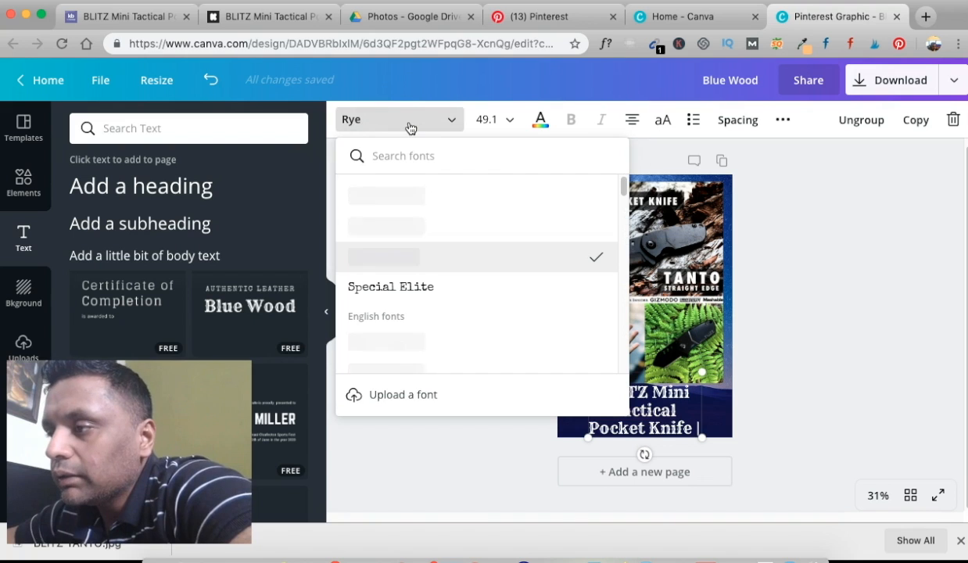
scroll(443, 330, down, 5)
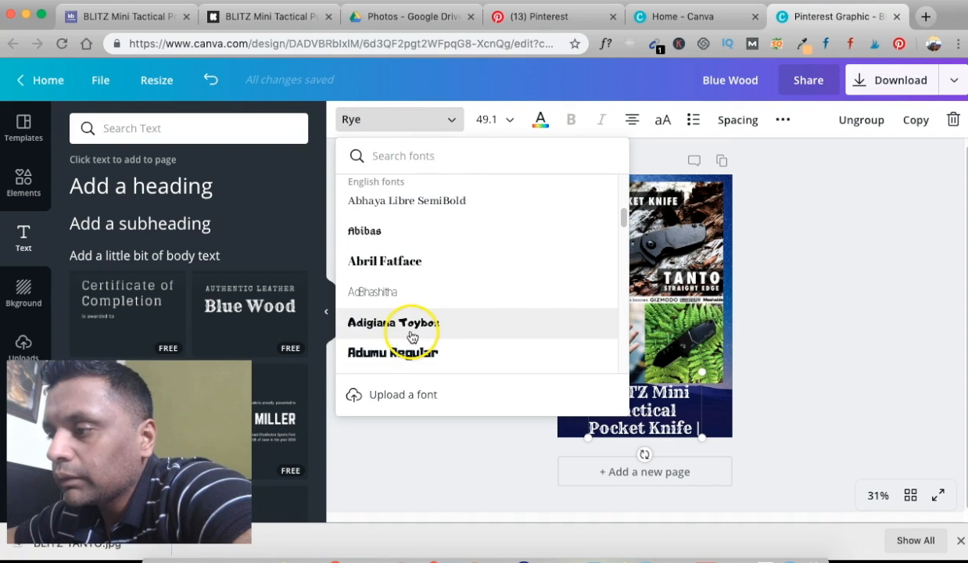
click(412, 336)
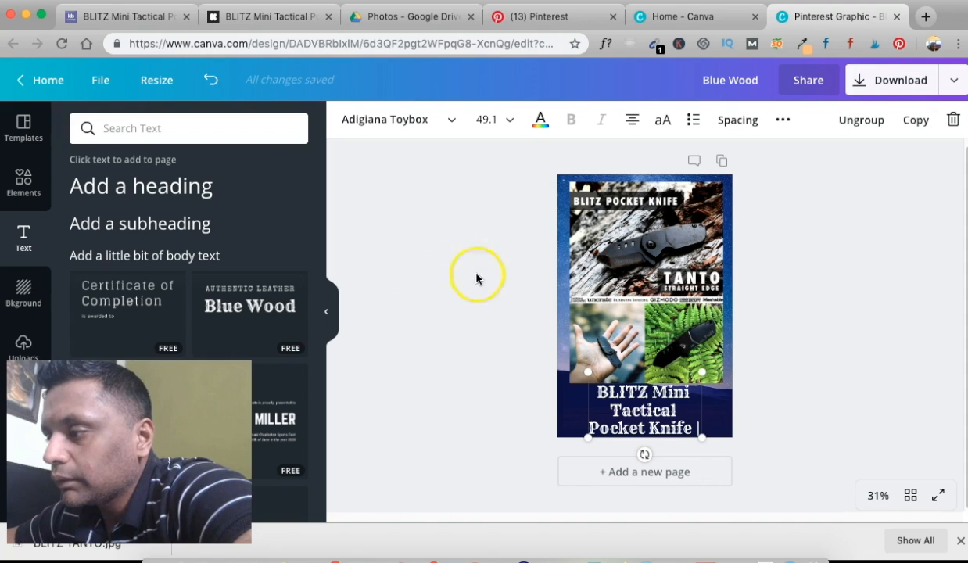
click(618, 395)
click(640, 410)
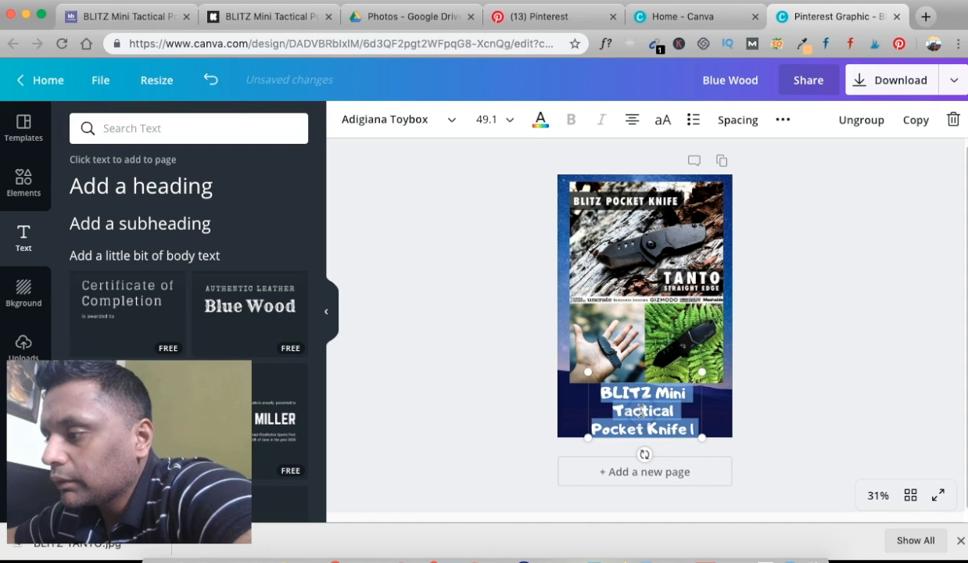
click(772, 405)
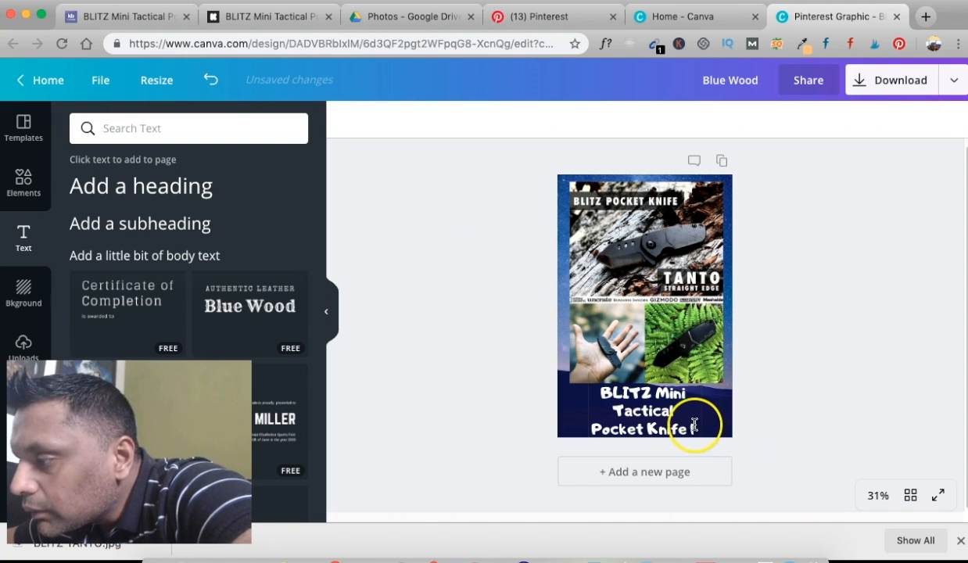
click(780, 419)
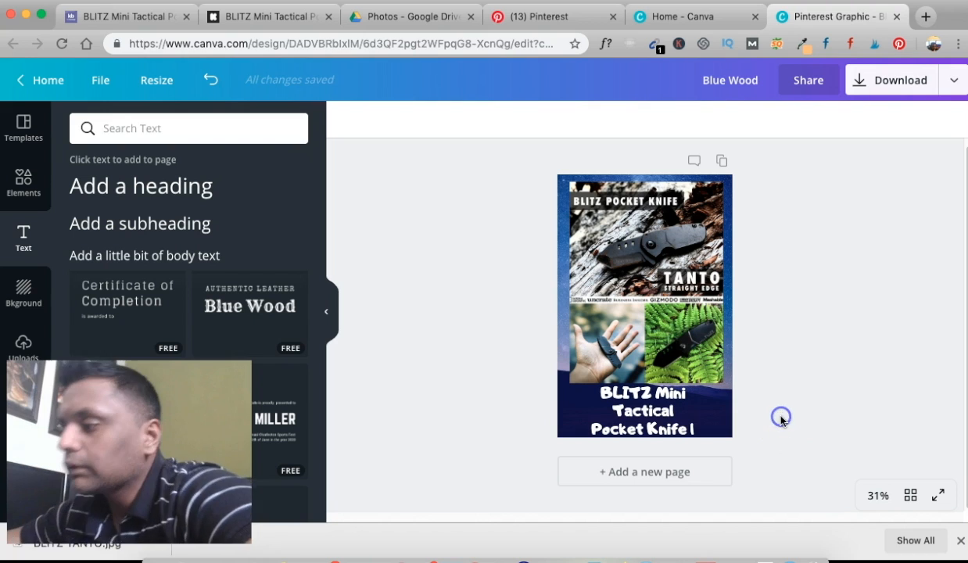
Step: Change the knife title's font to the heavy Alegreya Sans style
click(614, 422)
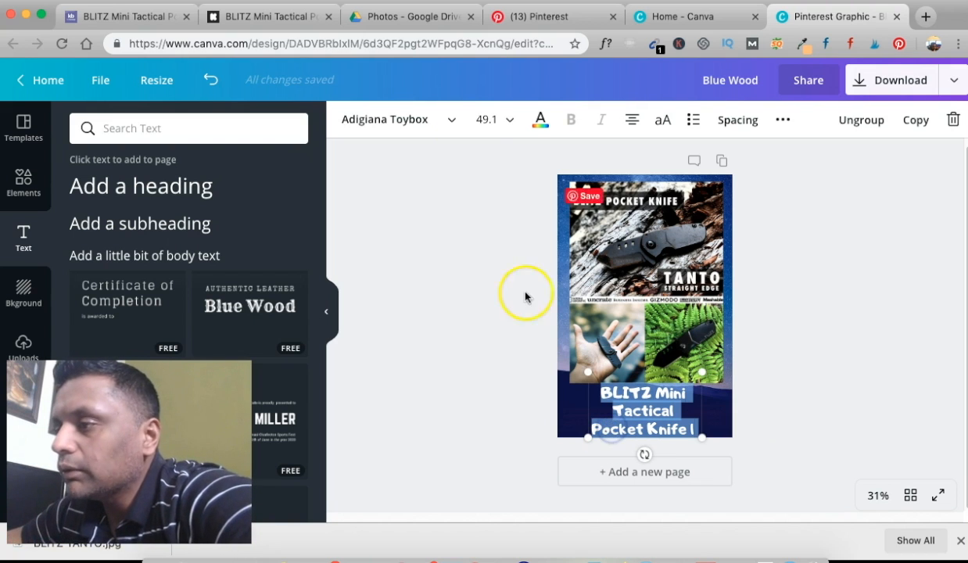
click(447, 120)
scroll(464, 298, down, 3)
scroll(465, 298, down, 5)
scroll(465, 298, up, 1)
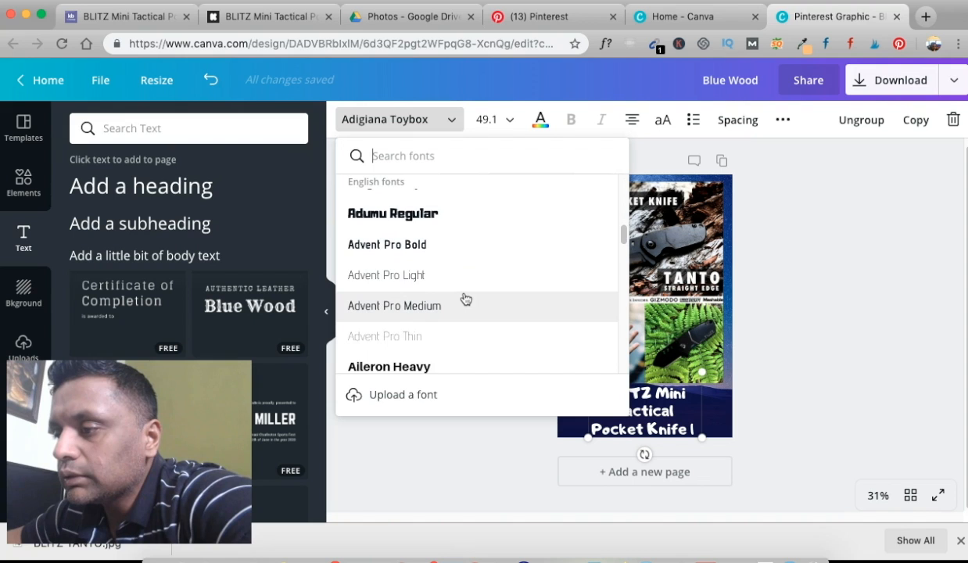
scroll(465, 298, down, 8)
scroll(465, 297, down, 2)
scroll(464, 295, up, 2)
click(422, 247)
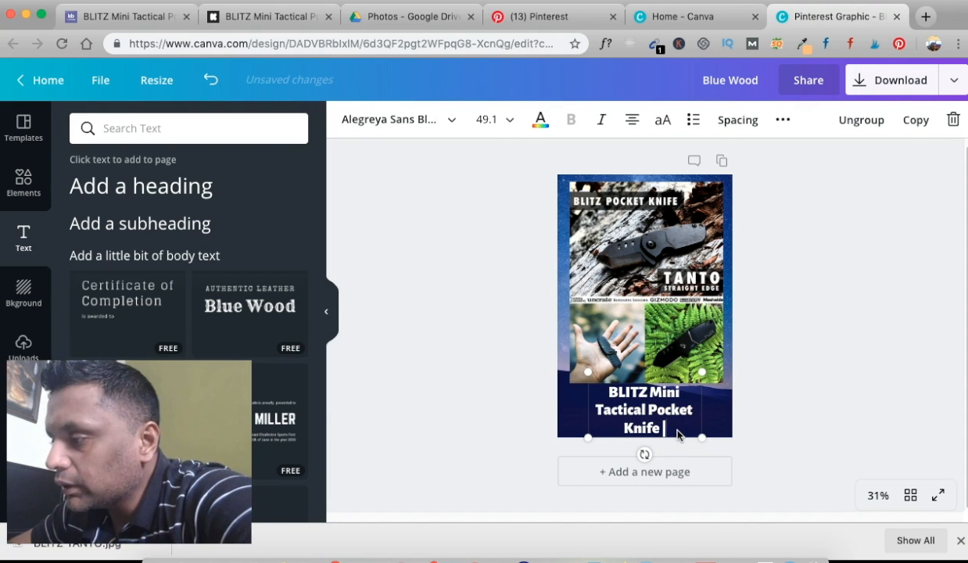
Step: Remove the trailing vertical bar from the knife title and slightly enlarge its text box
click(700, 432)
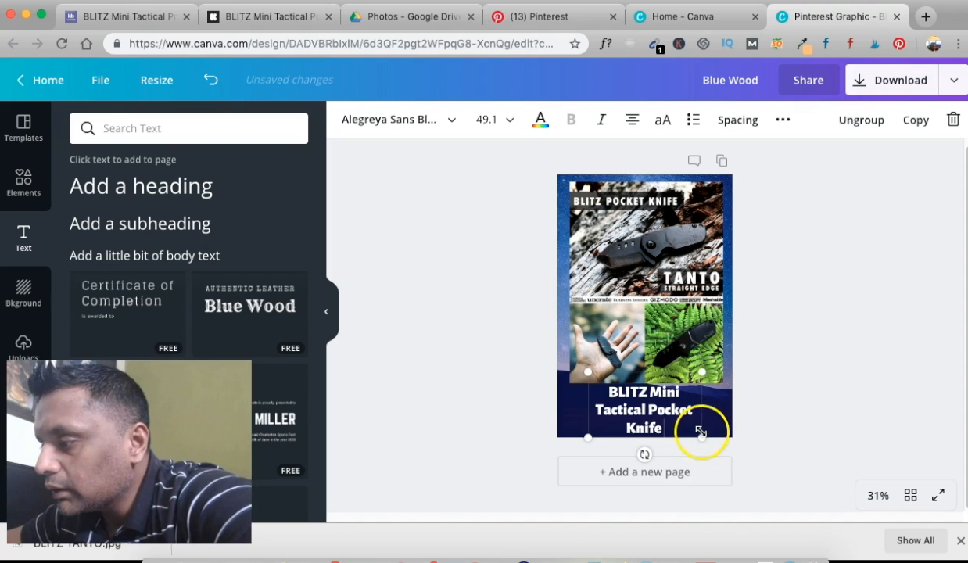
mouse_move(703, 435)
mouse_down()
mouse_move(723, 443)
mouse_move(704, 426)
mouse_up()
click(760, 395)
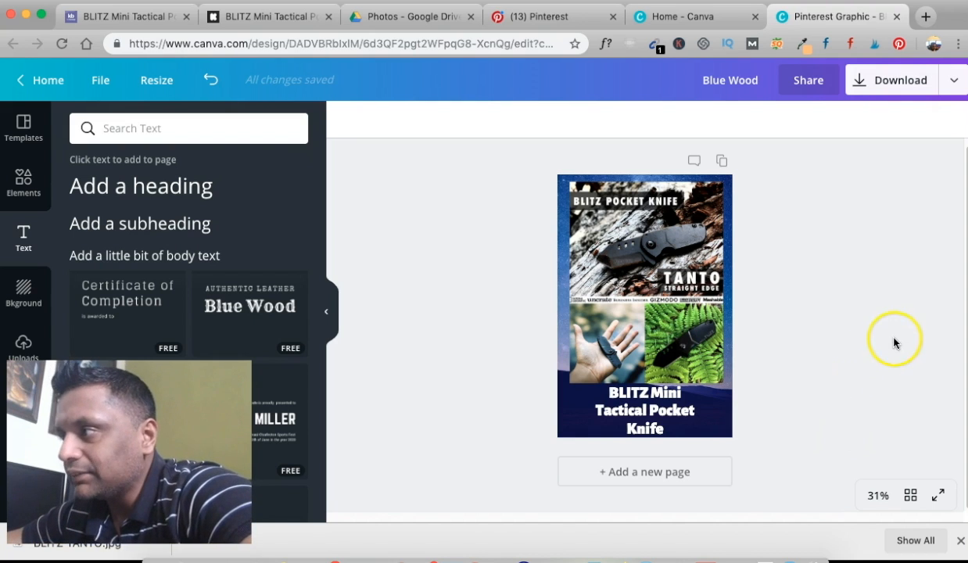
Step: Download the finished design as a PNG and open the downloaded Blue Wood.png to check it
click(905, 88)
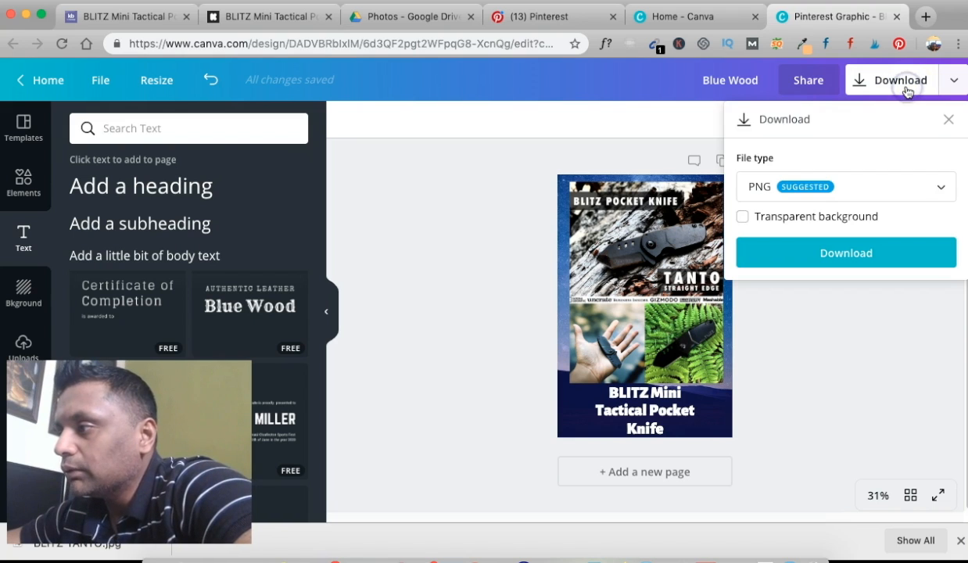
click(867, 194)
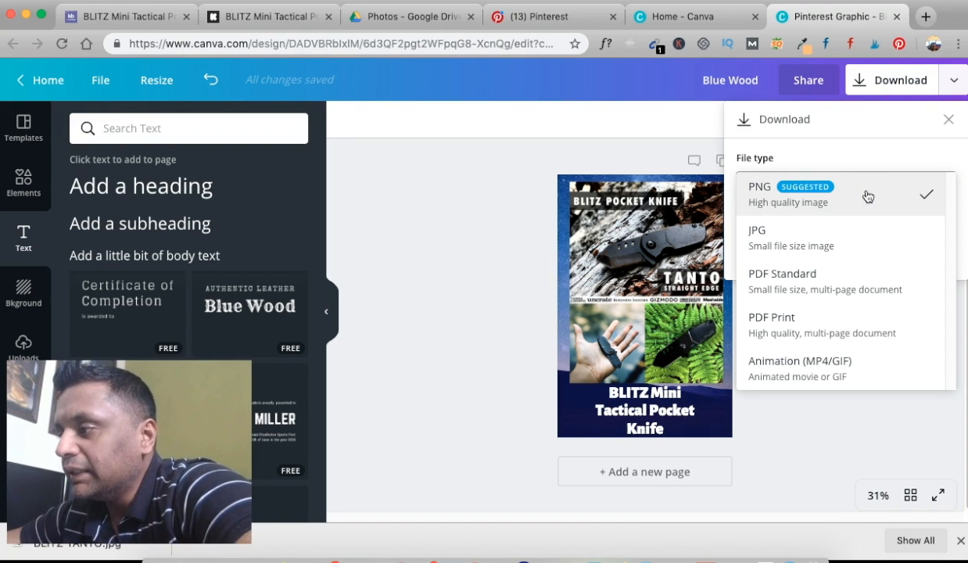
click(867, 196)
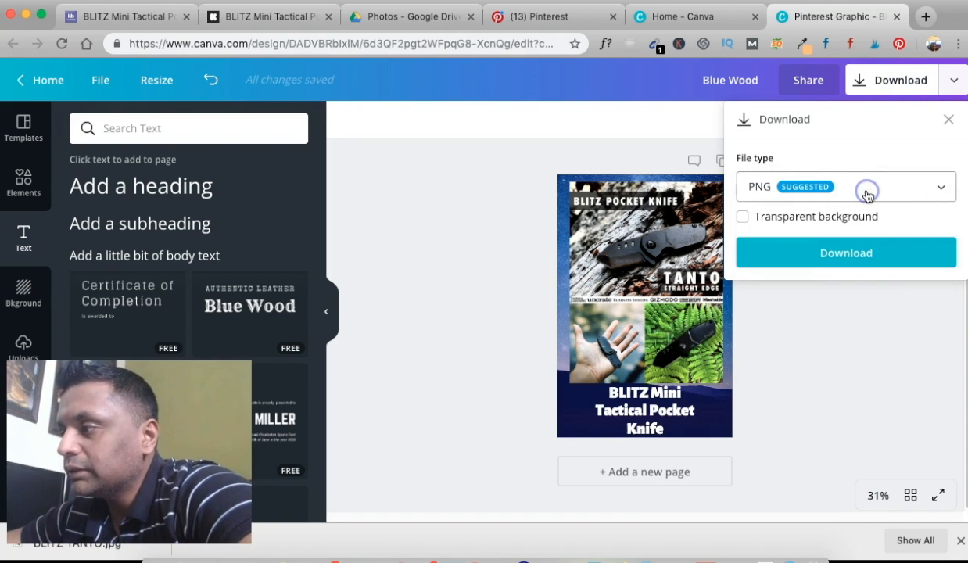
click(812, 252)
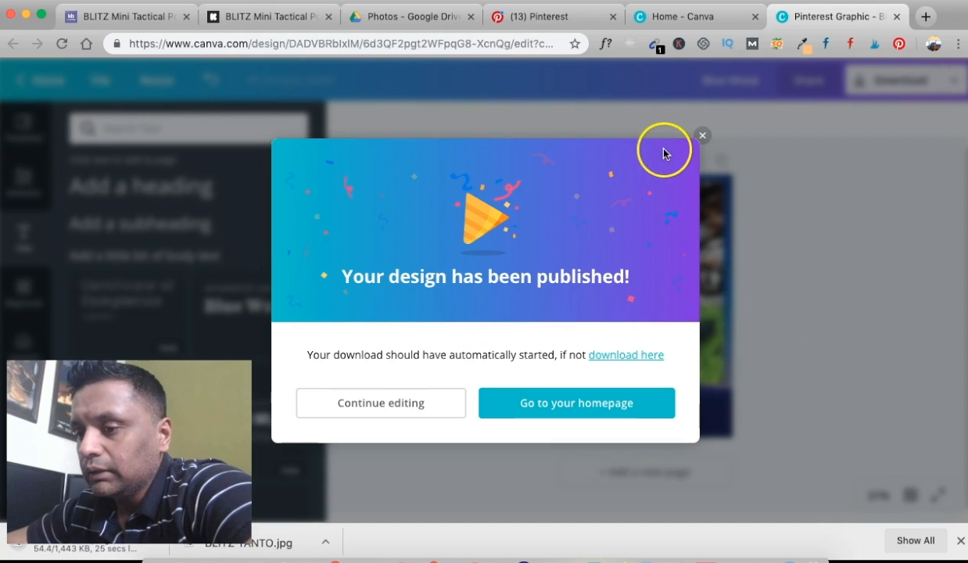
click(700, 136)
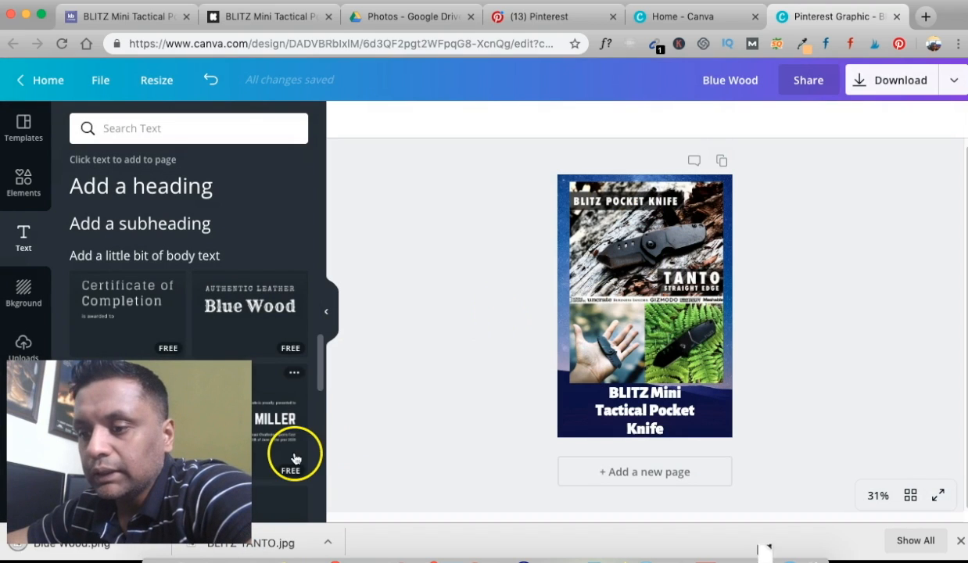
click(107, 555)
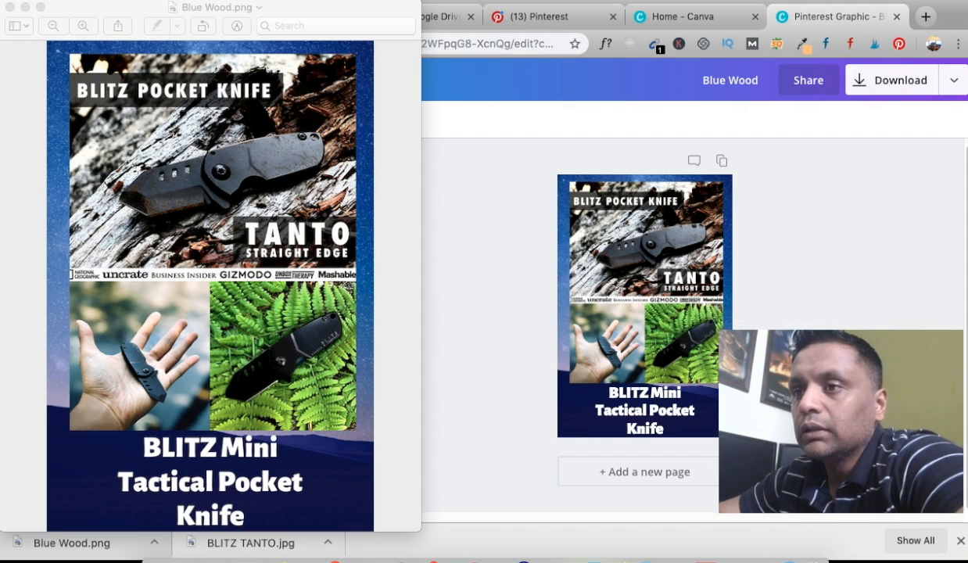
click(10, 7)
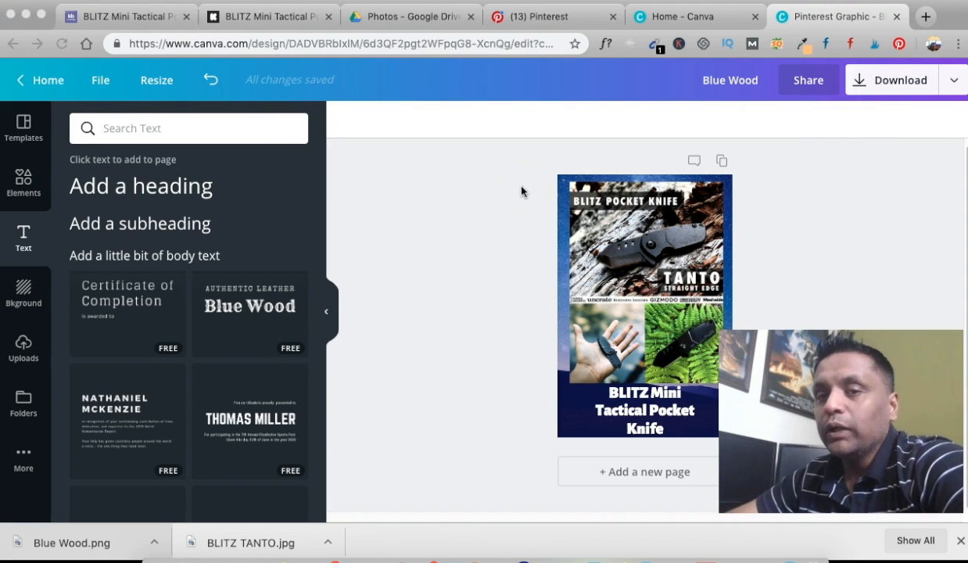
Step: Go to the fiverr.com website in the current browser tab
click(472, 45)
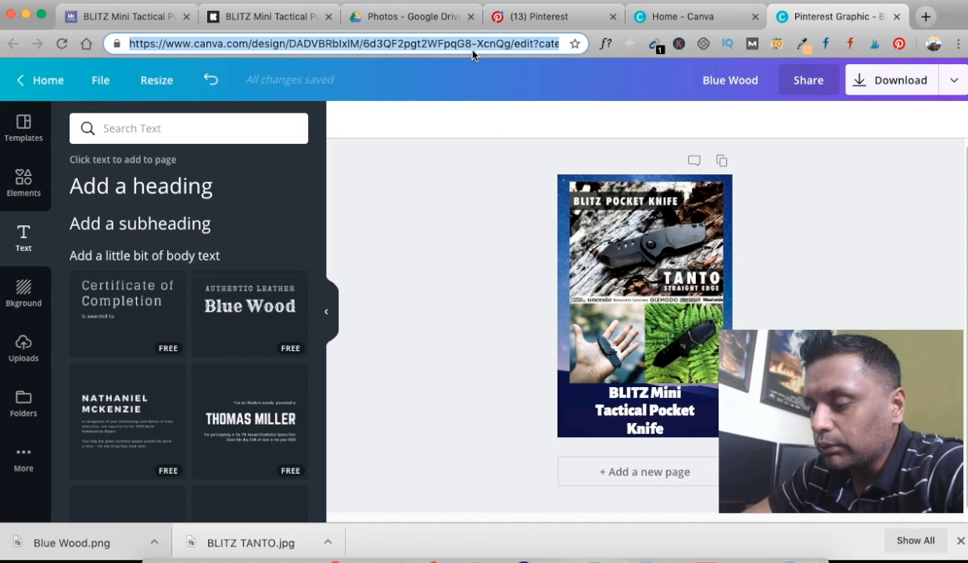
text(fiverr.com)
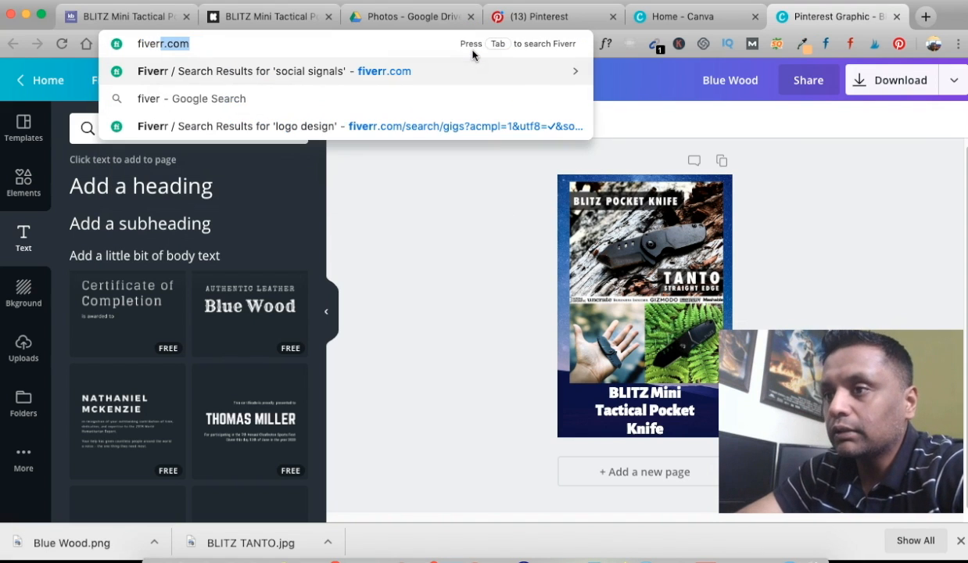
key(Return)
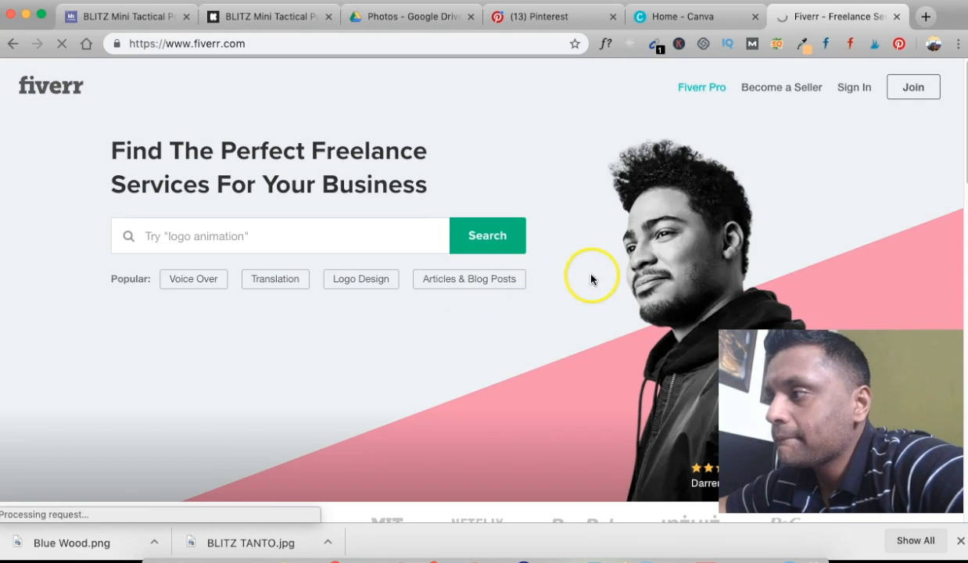
Step: Search Fiverr for "pinterest graphic" services and dismiss the sign-up dialog over the results
click(309, 241)
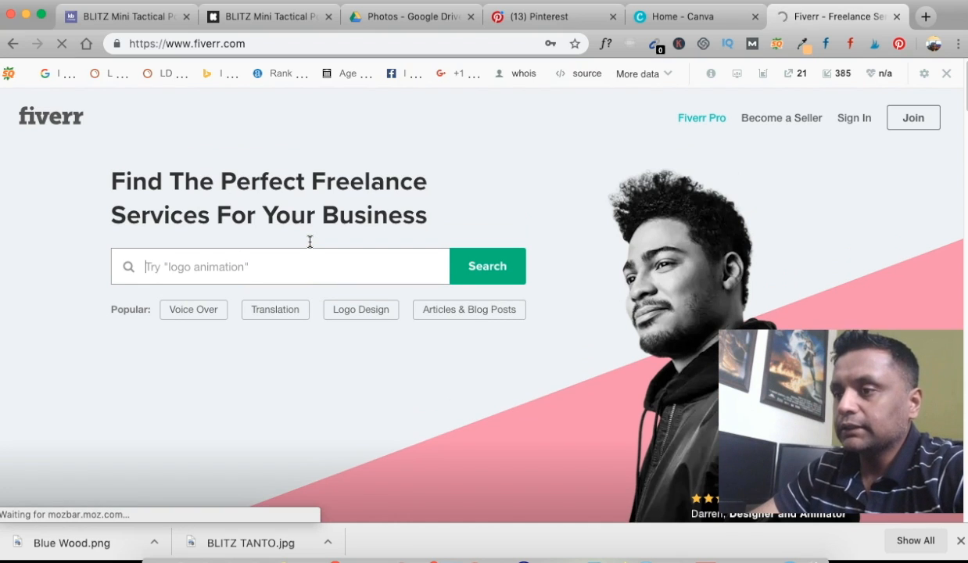
text(p)
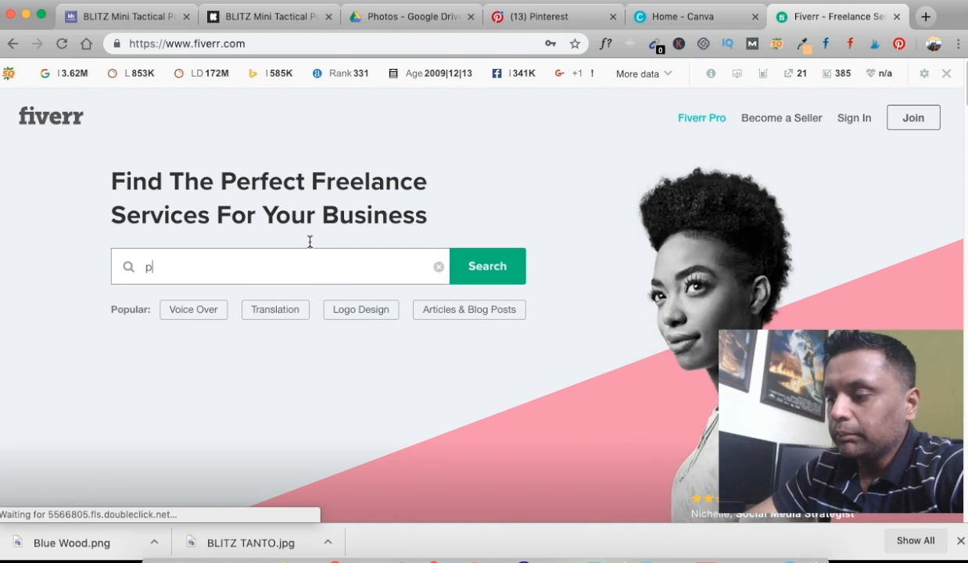
text(intere)
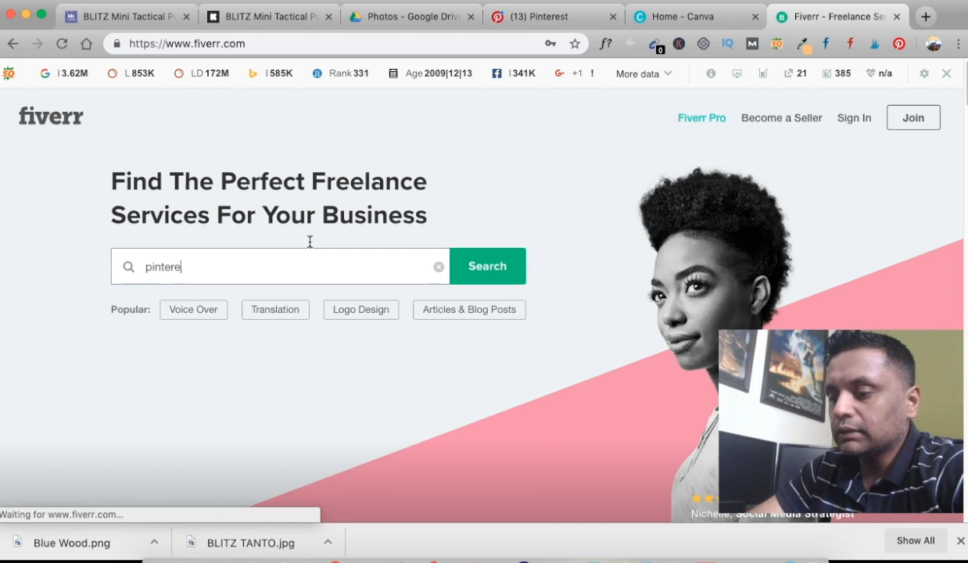
text(st gra)
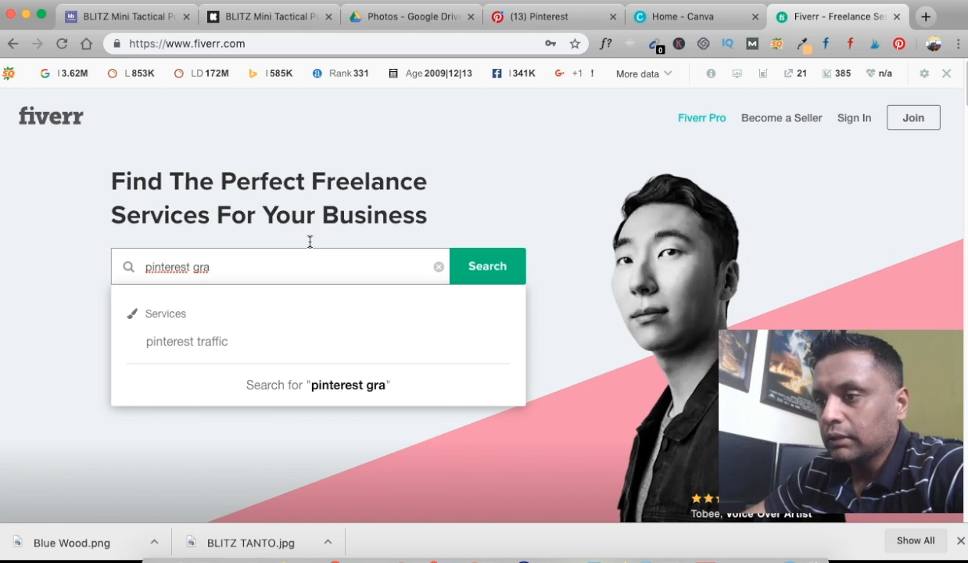
text(phic)
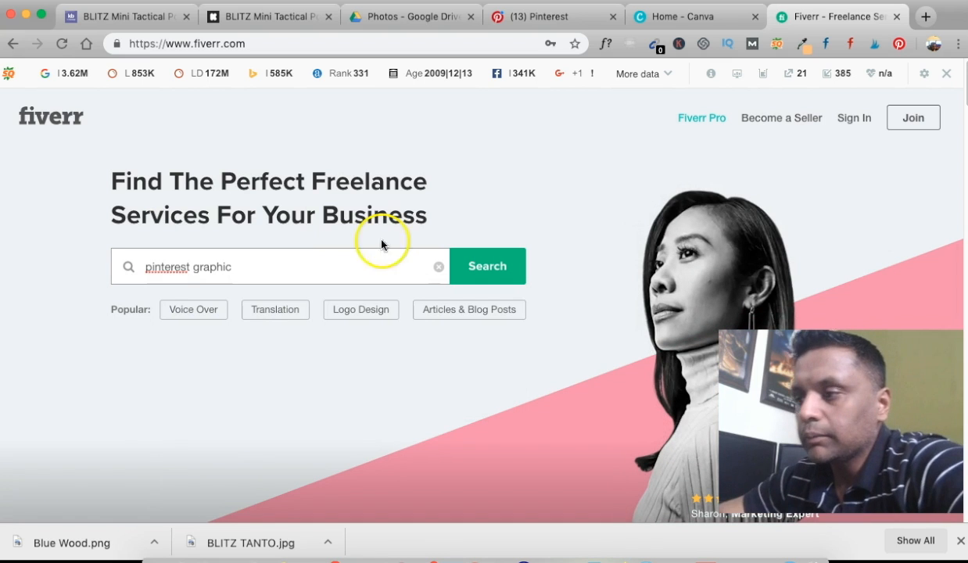
click(491, 270)
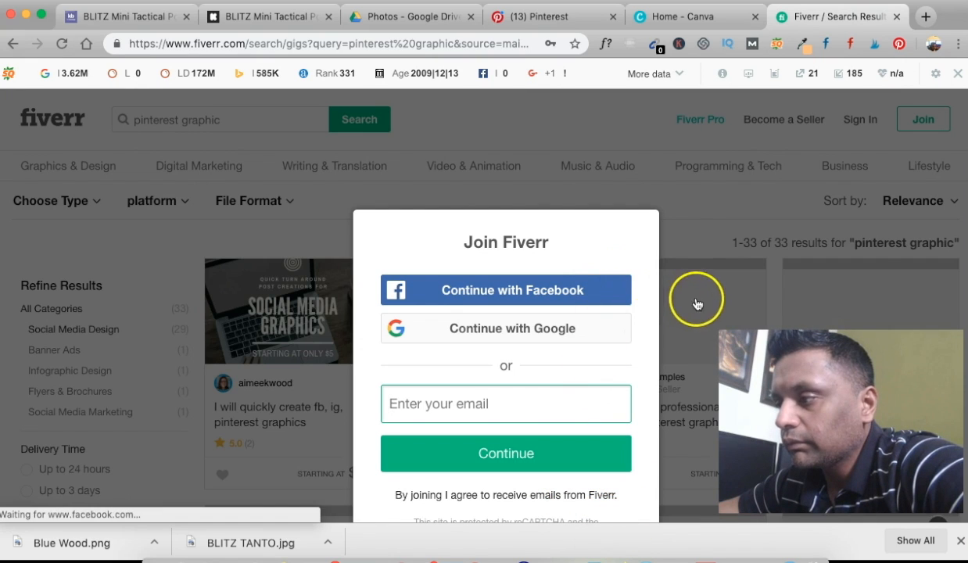
click(702, 200)
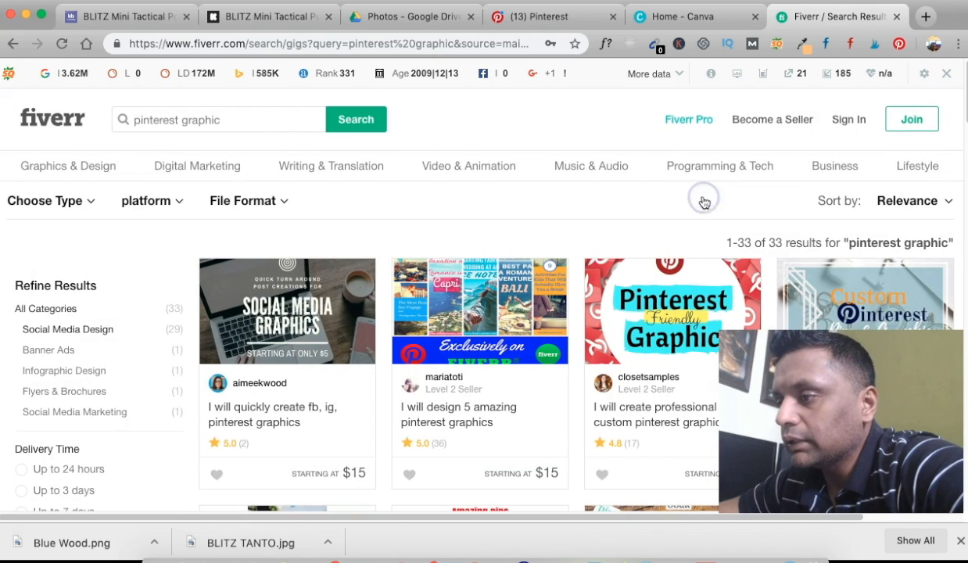
Step: Look through the Pinterest graphic search results and open the gig offering professional custom Pinterest graphics
scroll(545, 237, down, 2)
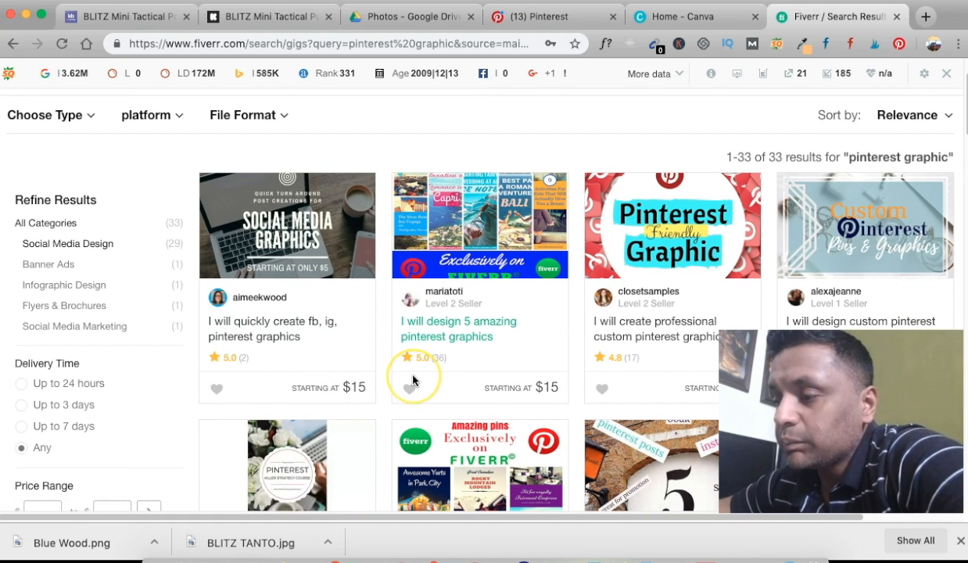
scroll(413, 380, down, 3)
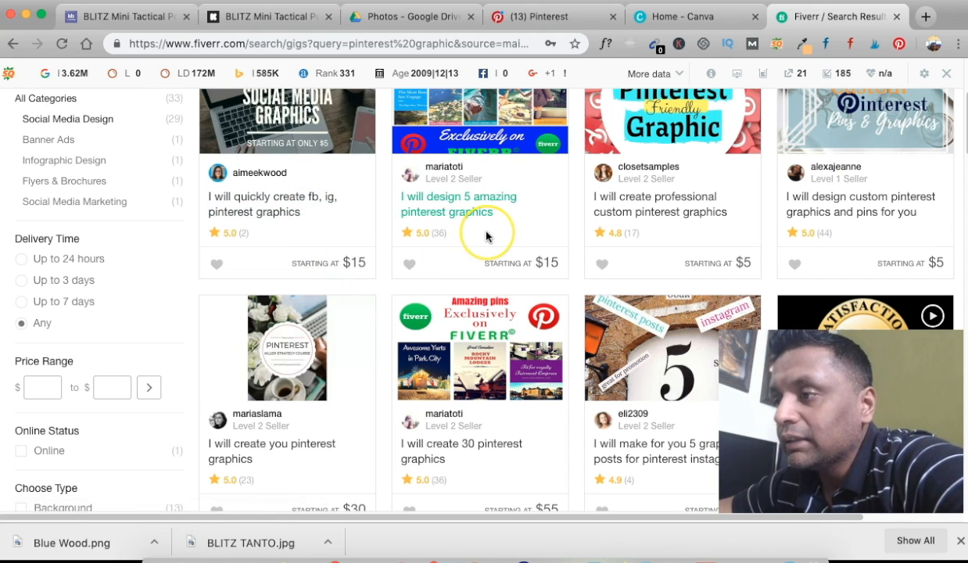
scroll(486, 236, down, 2)
scroll(486, 236, up, 2)
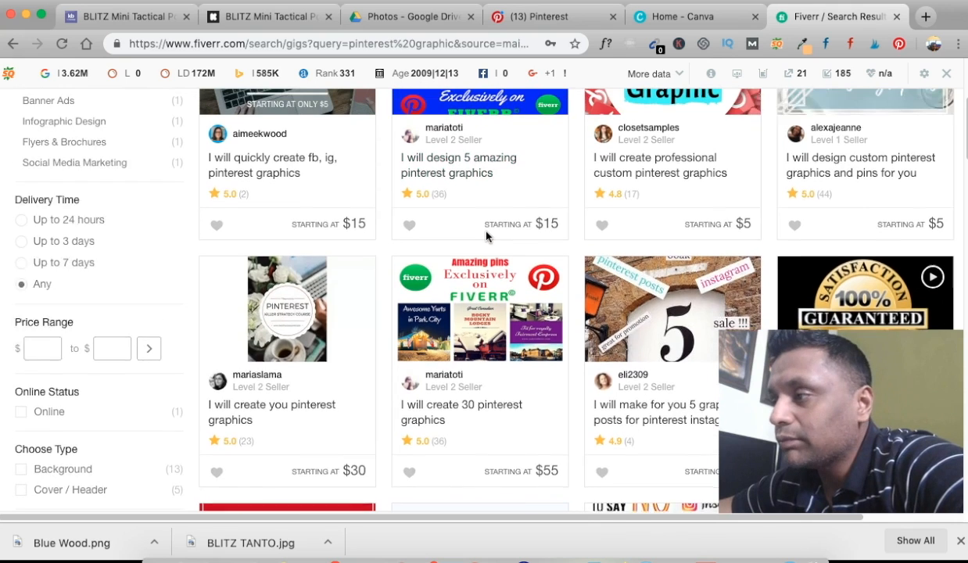
click(679, 226)
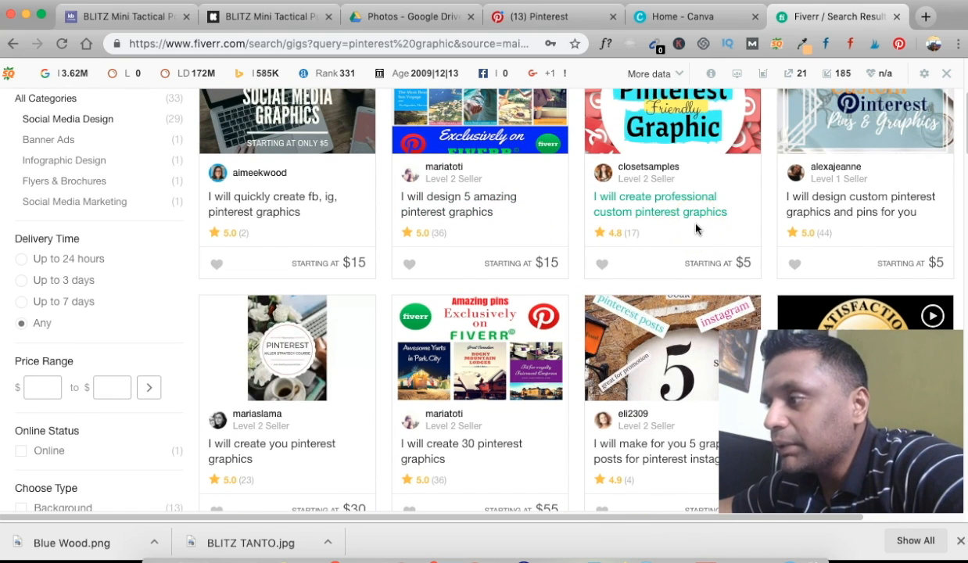
scroll(696, 228, up, 1)
drag(697, 255, 700, 293)
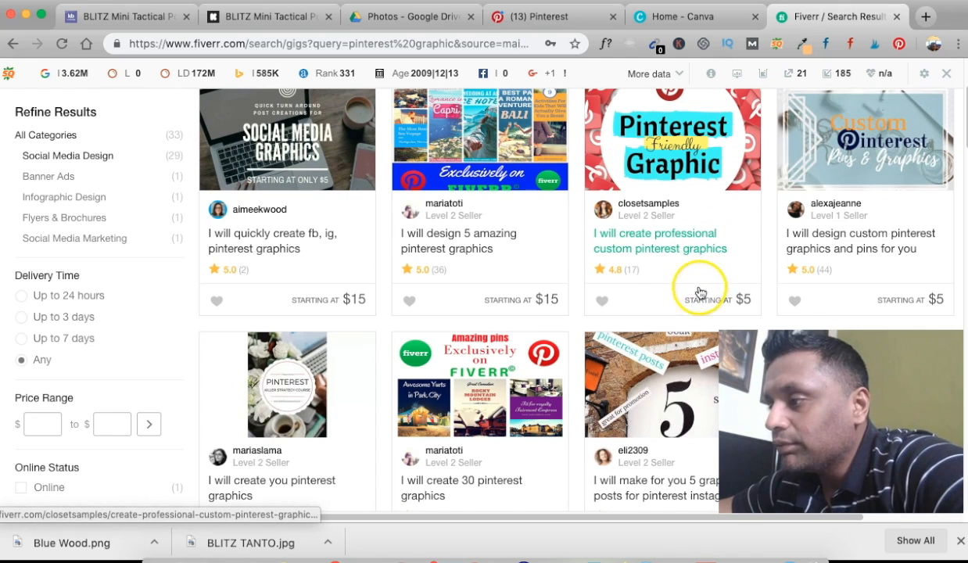
click(673, 247)
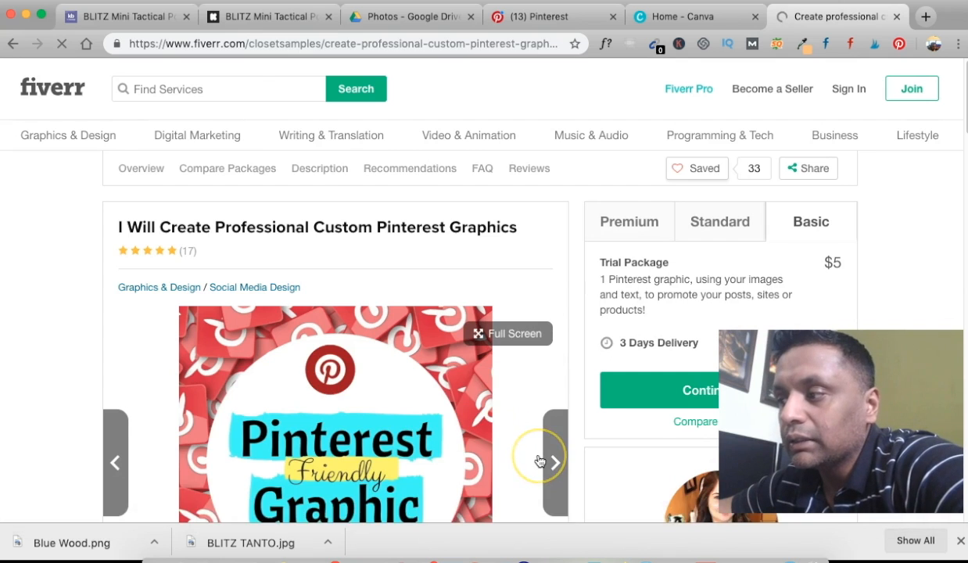
Step: Compare the gig's Premium, Standard and Basic packages, including their prices, number of graphics, revisions and delivery times
scroll(539, 460, down, 3)
scroll(538, 461, down, 5)
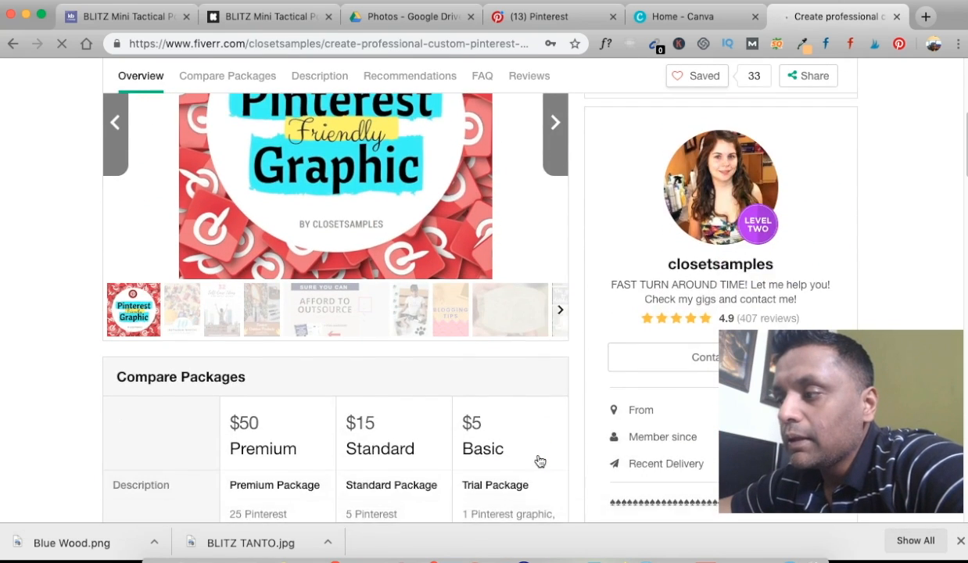
scroll(540, 461, down, 3)
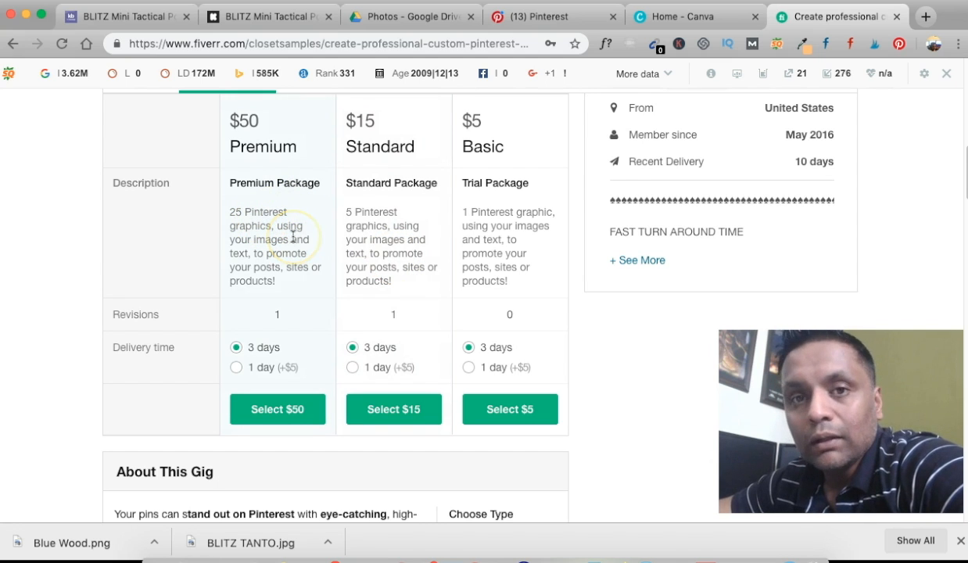
scroll(614, 340, up, 4)
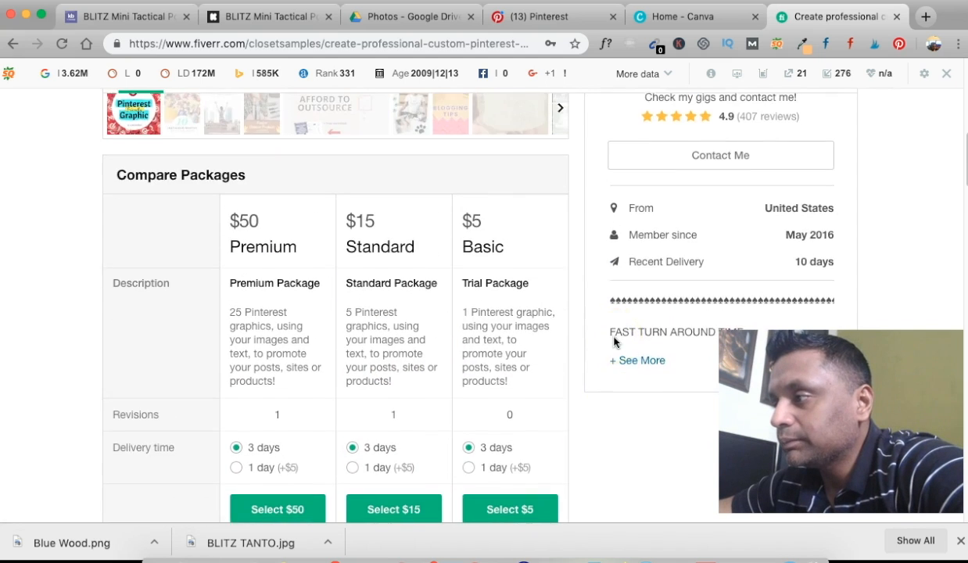
scroll(614, 341, down, 3)
scroll(614, 341, up, 6)
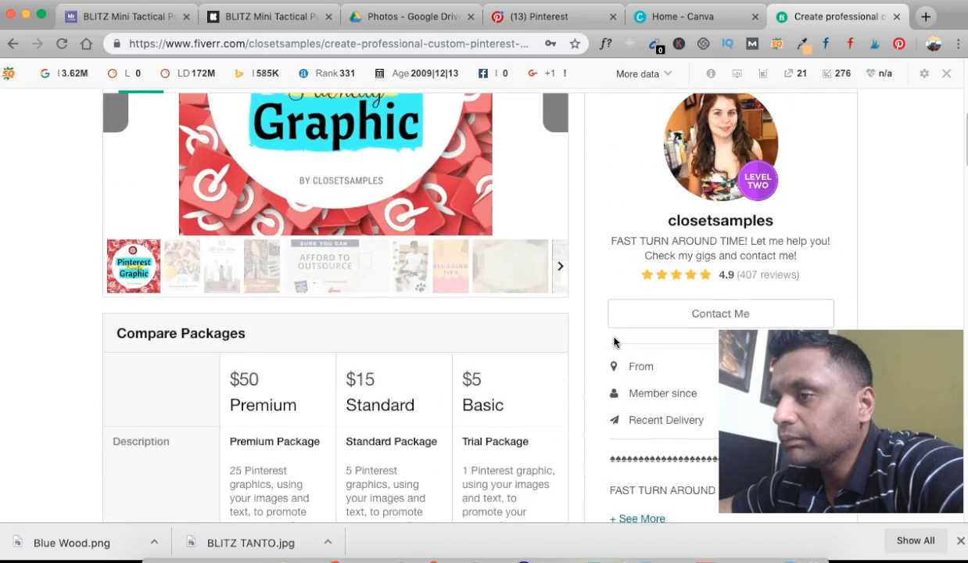
scroll(614, 340, up, 5)
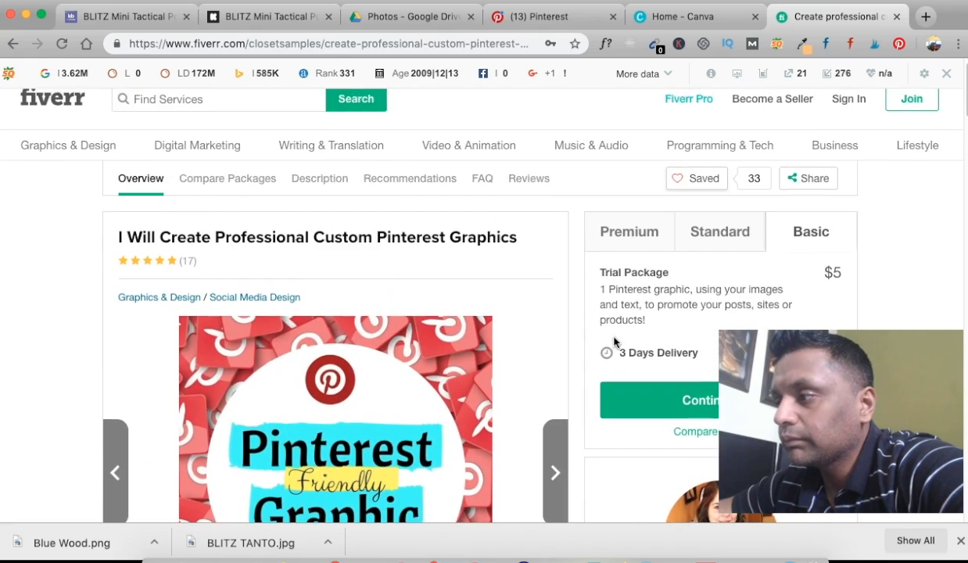
Step: Examine the gig's frequently asked questions and its buyer reviews with the seller's responses
scroll(614, 342, down, 20)
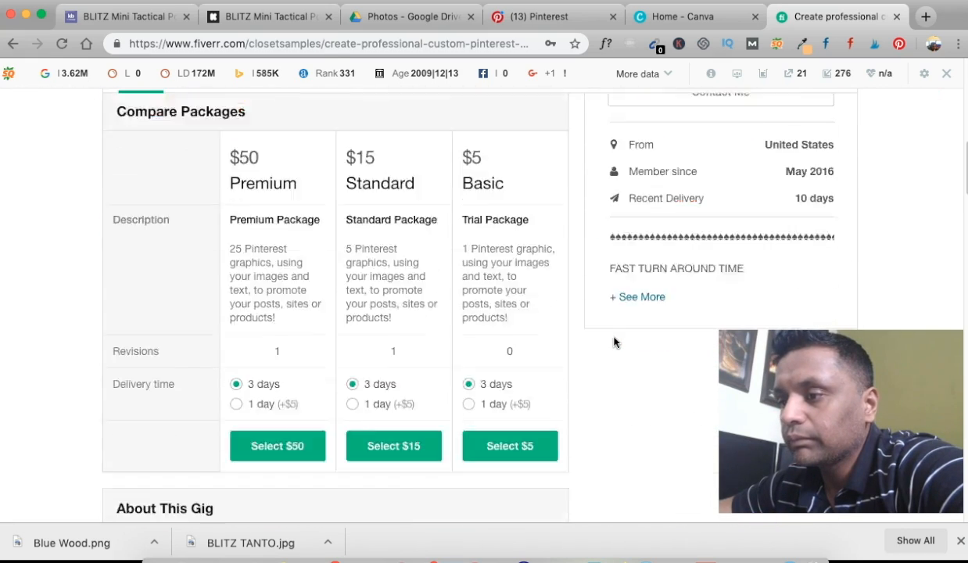
scroll(614, 342, down, 3)
scroll(614, 342, down, 5)
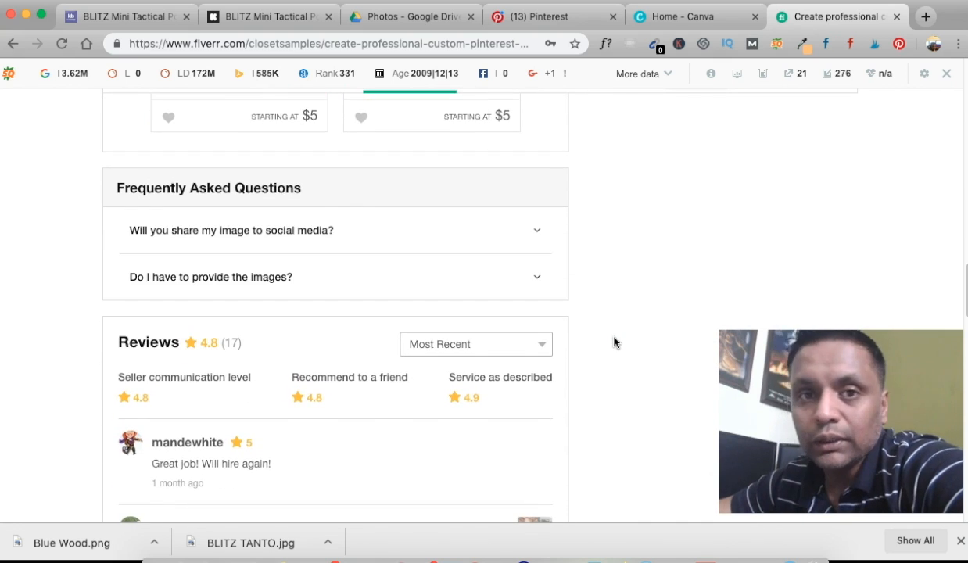
scroll(613, 342, down, 3)
scroll(613, 342, down, 2)
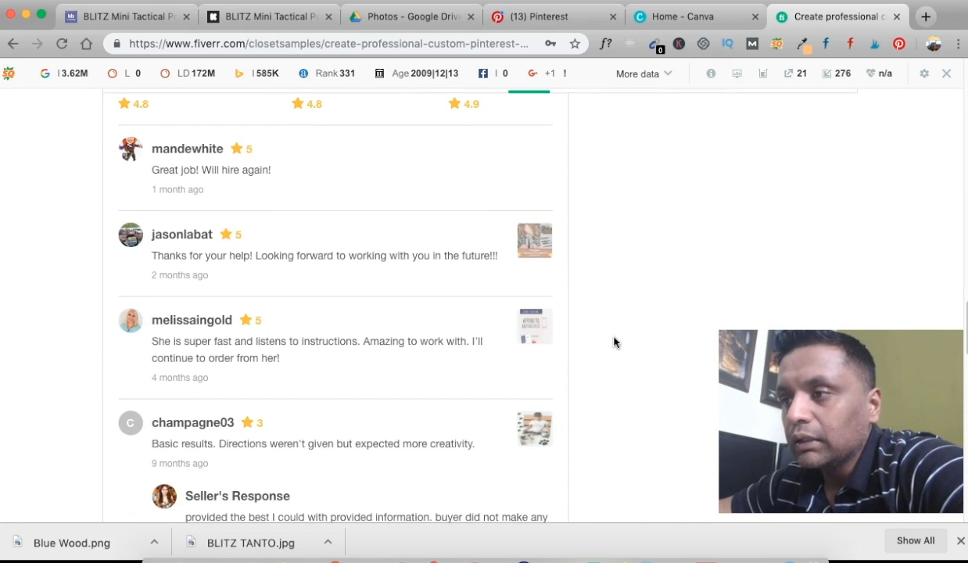
scroll(613, 342, down, 5)
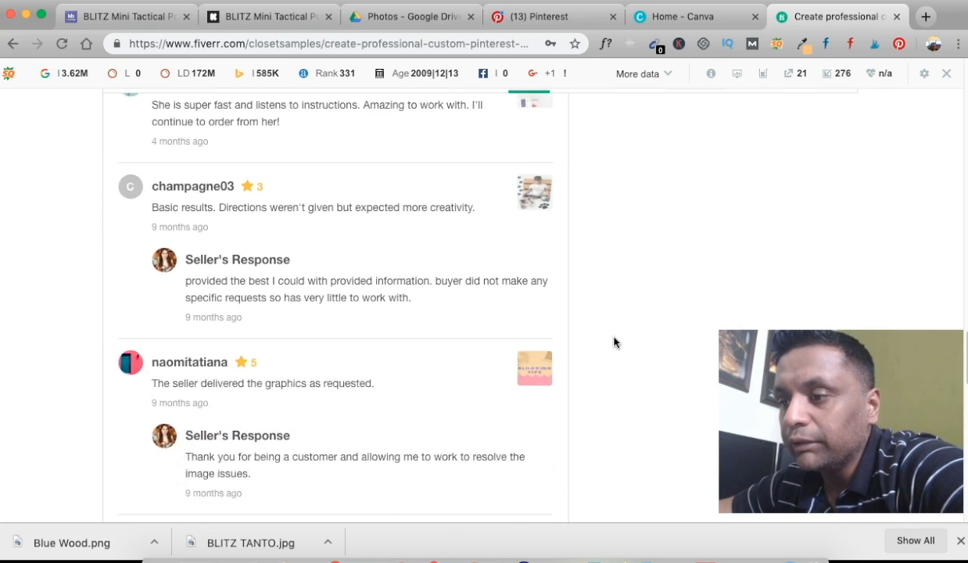
scroll(613, 341, up, 15)
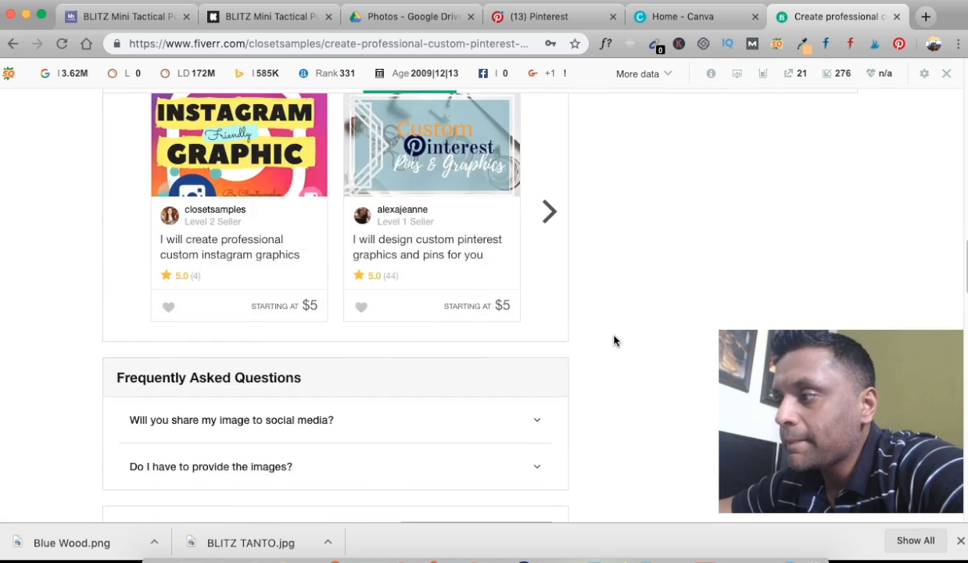
scroll(613, 342, up, 8)
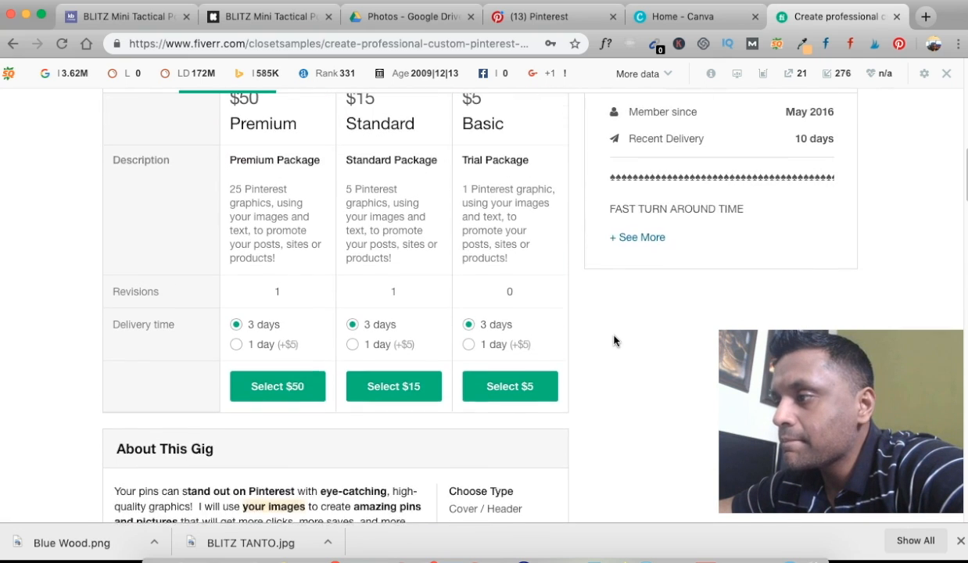
Step: Expand the seller's full profile description and check it along with the gig overview
click(631, 269)
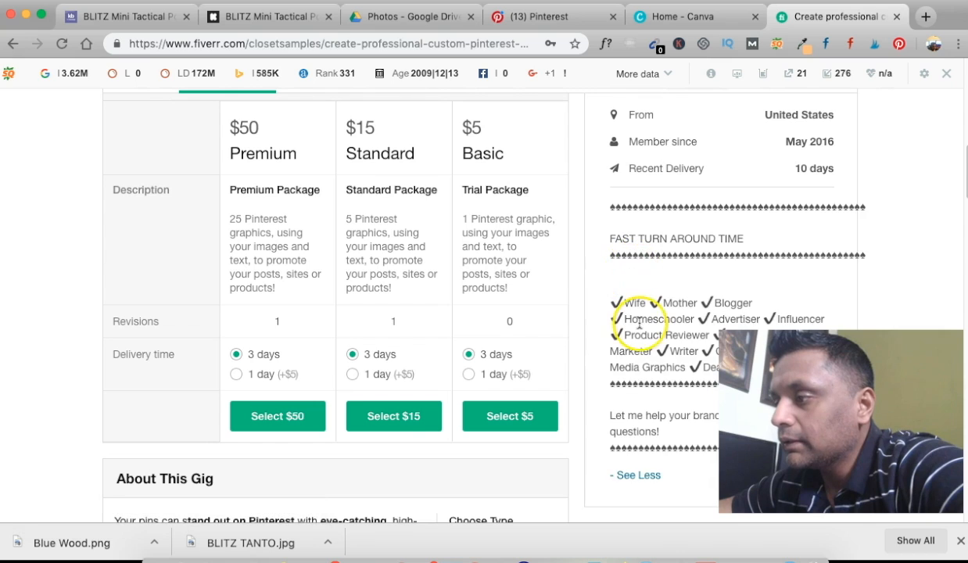
scroll(639, 325, down, 2)
scroll(639, 325, up, 5)
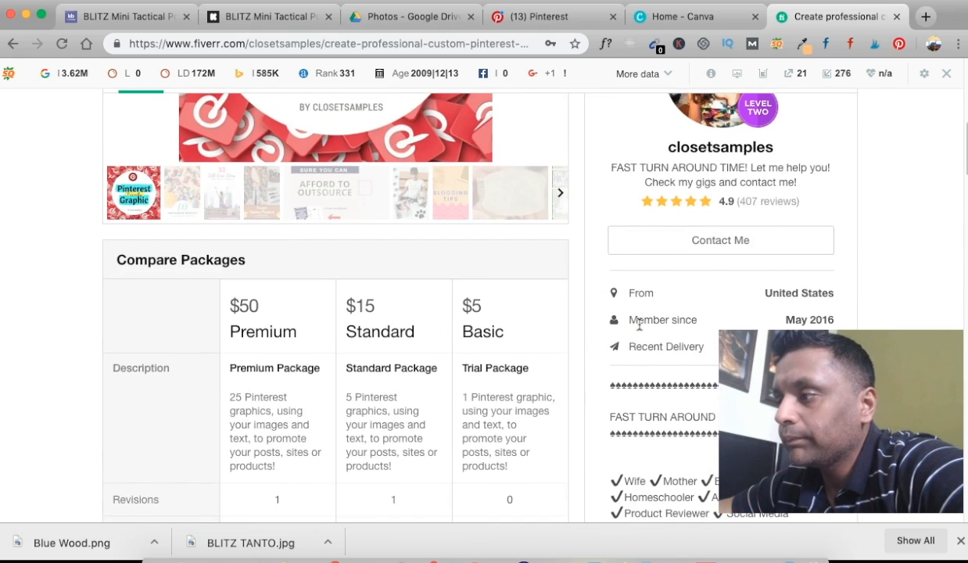
scroll(639, 324, up, 3)
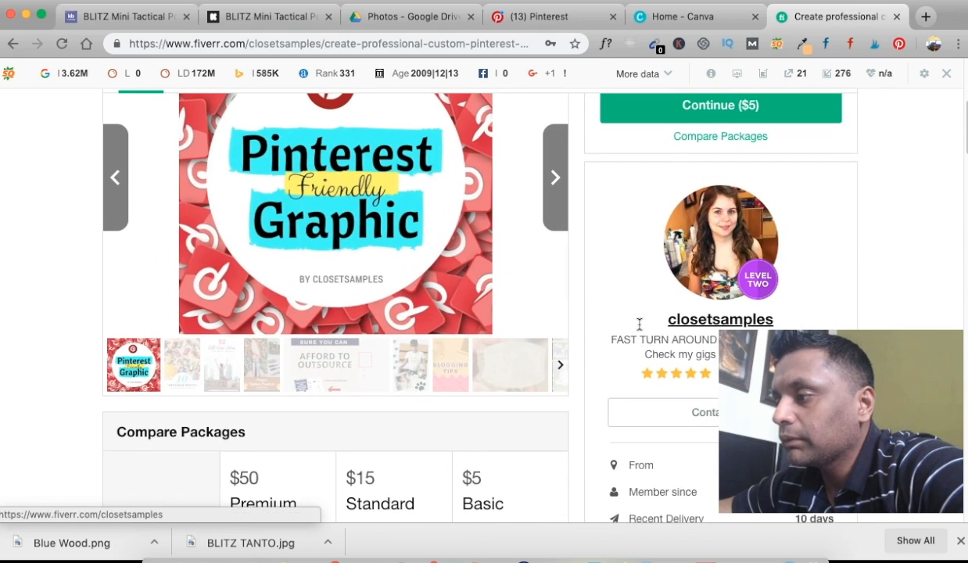
scroll(639, 324, up, 3)
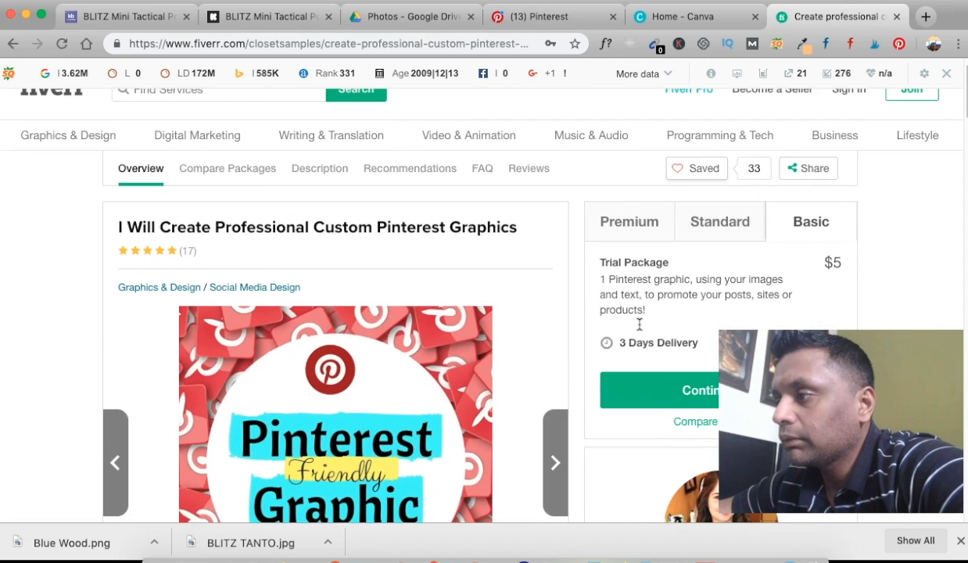
Step: Return to the "pinterest graphic" search results and look over the listed gigs again
click(12, 44)
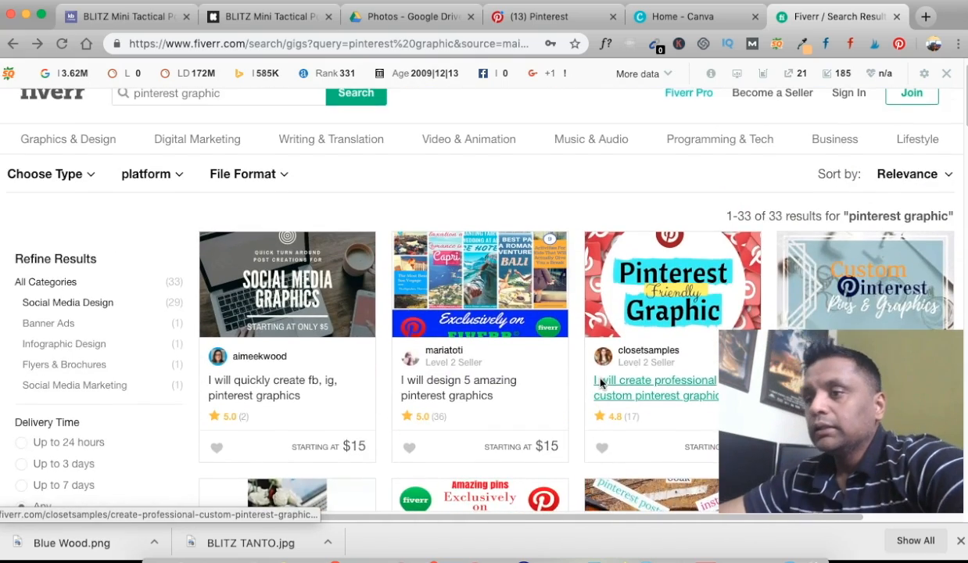
scroll(600, 383, down, 2)
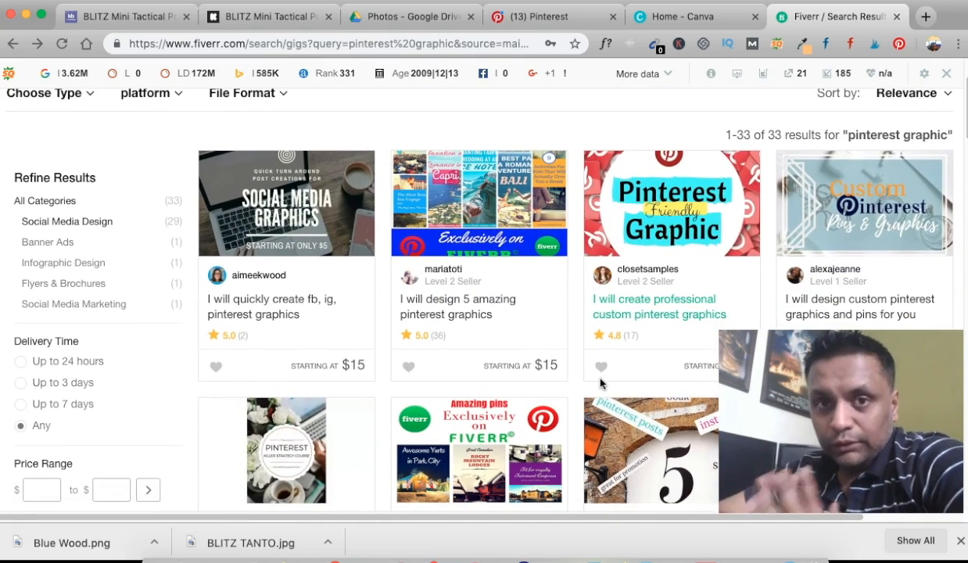